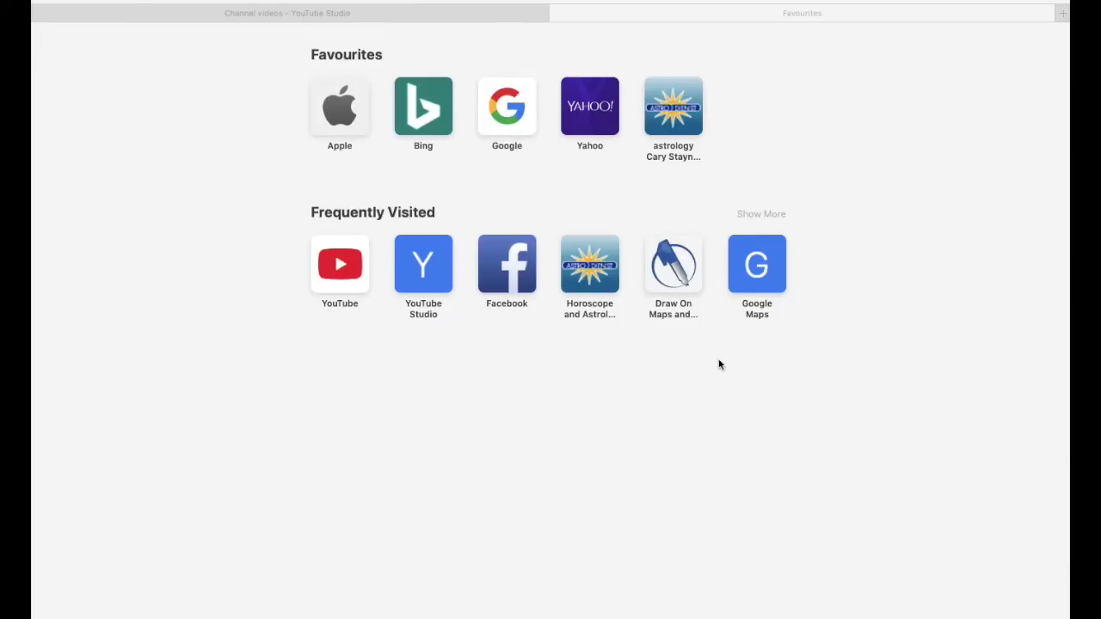
- Open the Draw On Maps site and start creating a new map
{"action": "left_click", "coordinate": [681, 274]}
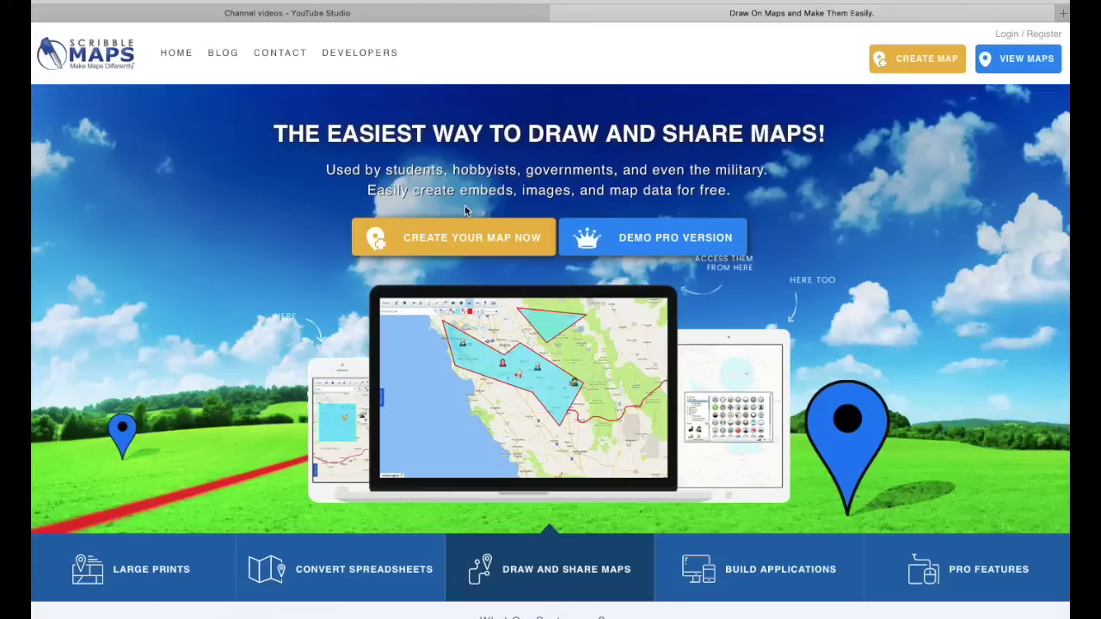
{"action": "left_click", "coordinate": [922, 60]}
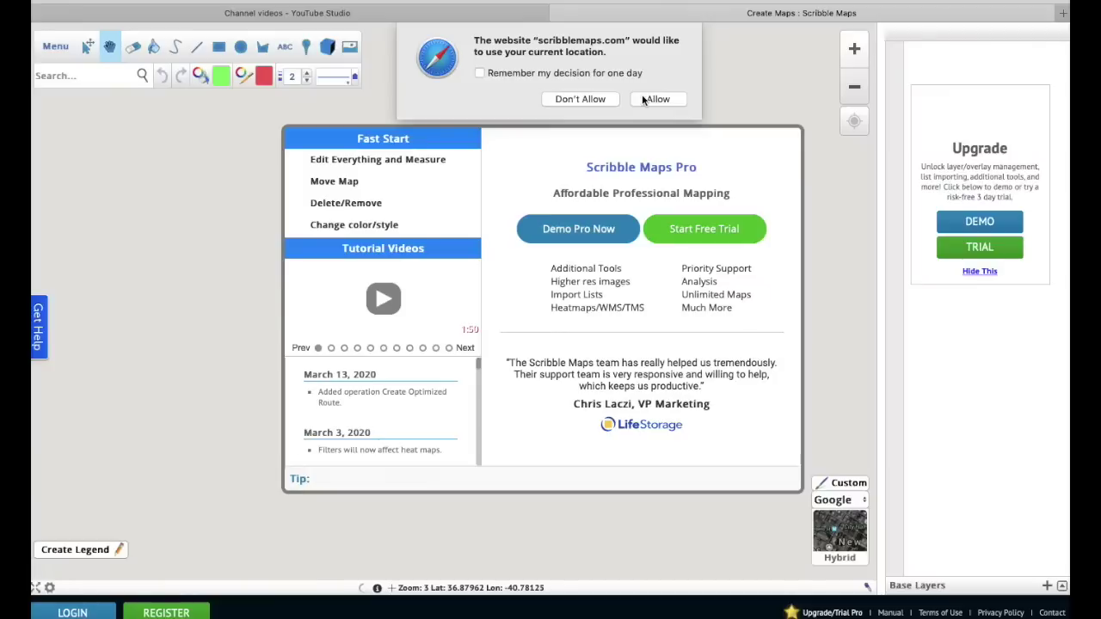
- Decline location access and dismiss the welcome, upgrade and login pop-ups
{"action": "left_click", "coordinate": [583, 99]}
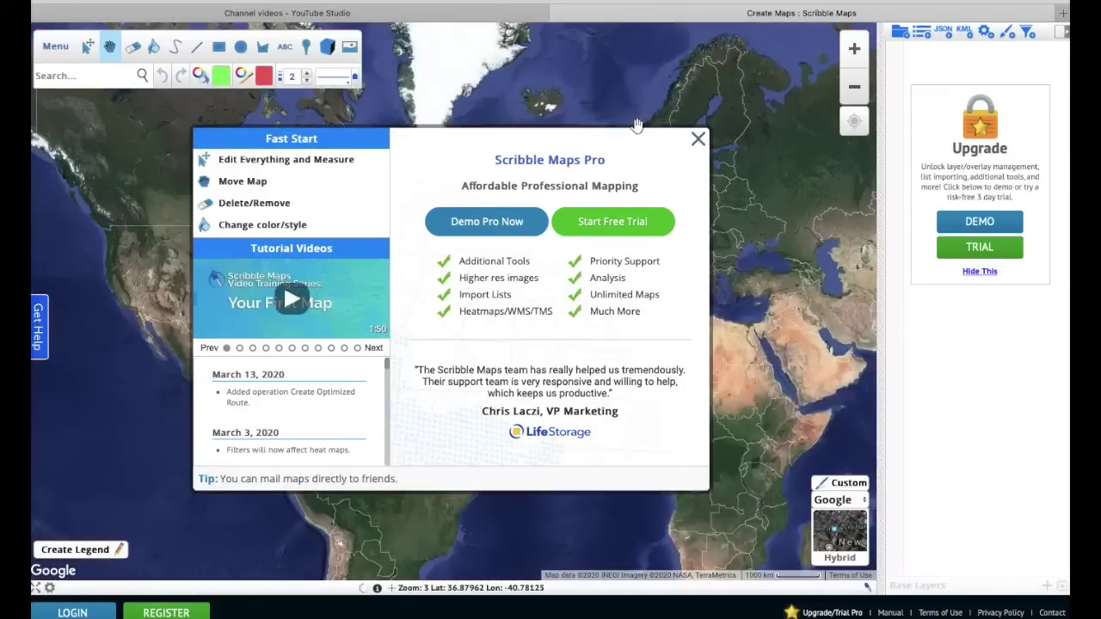
{"action": "left_click", "coordinate": [698, 140]}
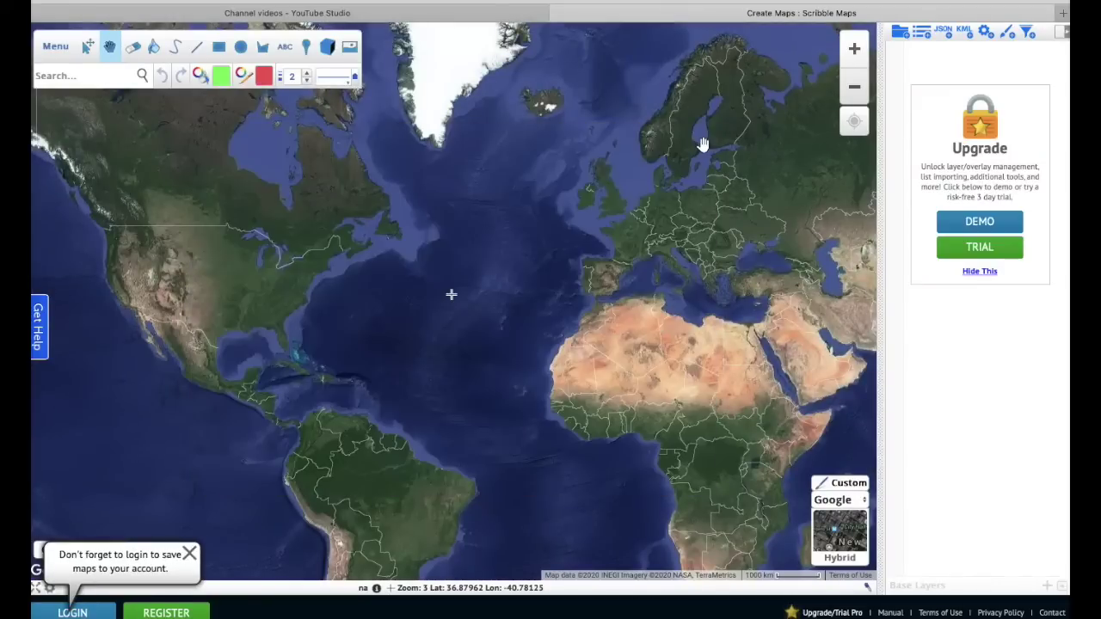
{"action": "left_click", "coordinate": [980, 272]}
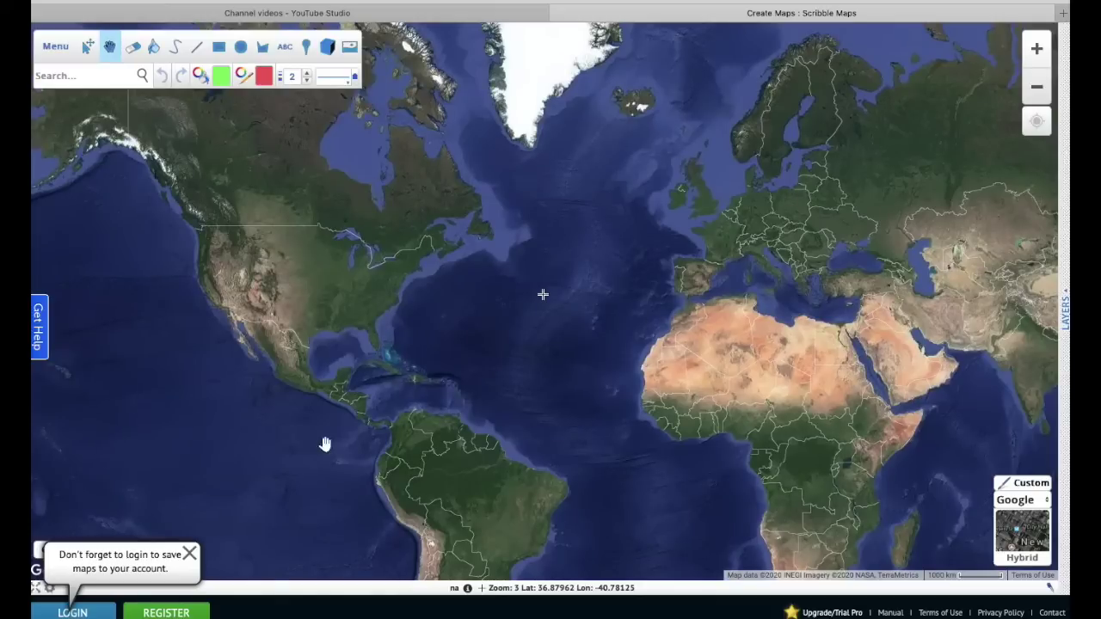
{"action": "left_click", "coordinate": [189, 553]}
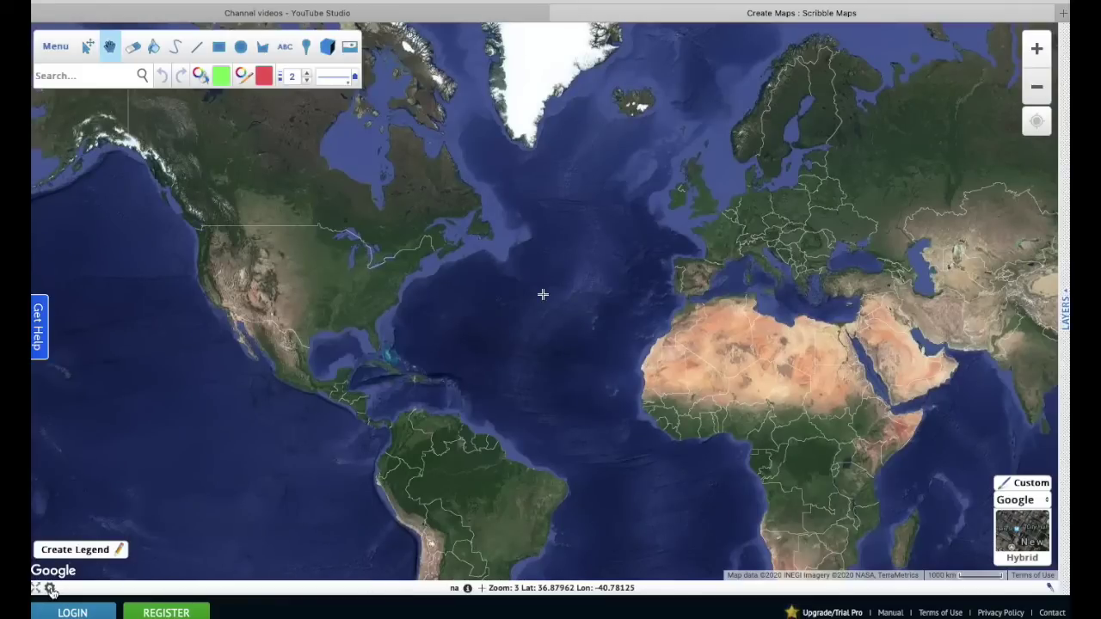
- Switch the map's Measurement setting from Metric to Imperial
{"action": "left_click", "coordinate": [50, 589]}
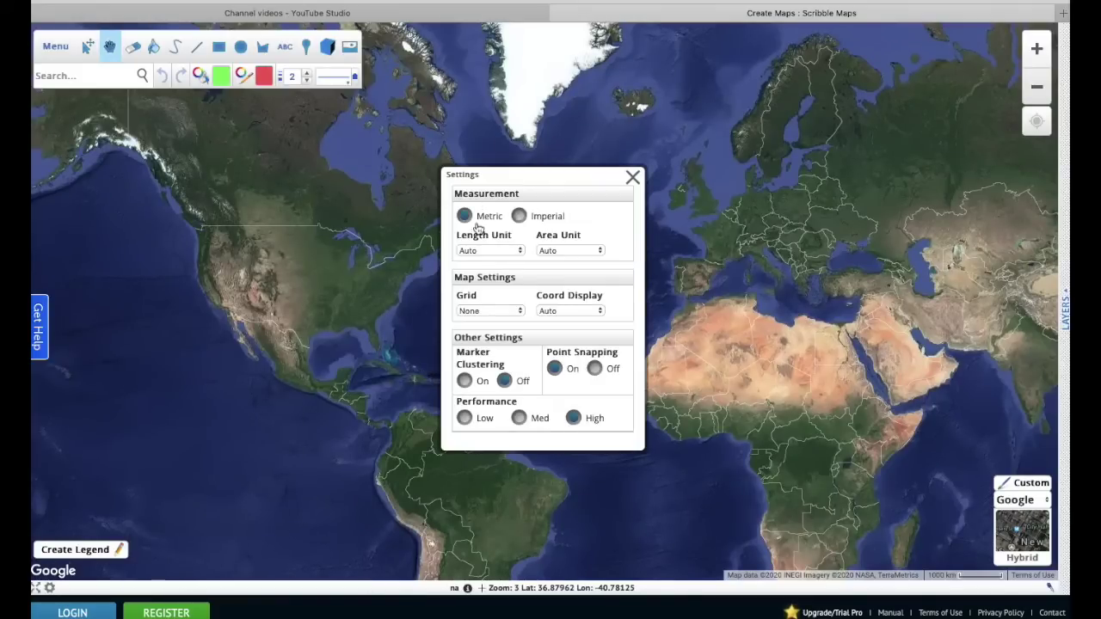
{"action": "left_click", "coordinate": [519, 218]}
{"action": "left_click", "coordinate": [634, 178]}
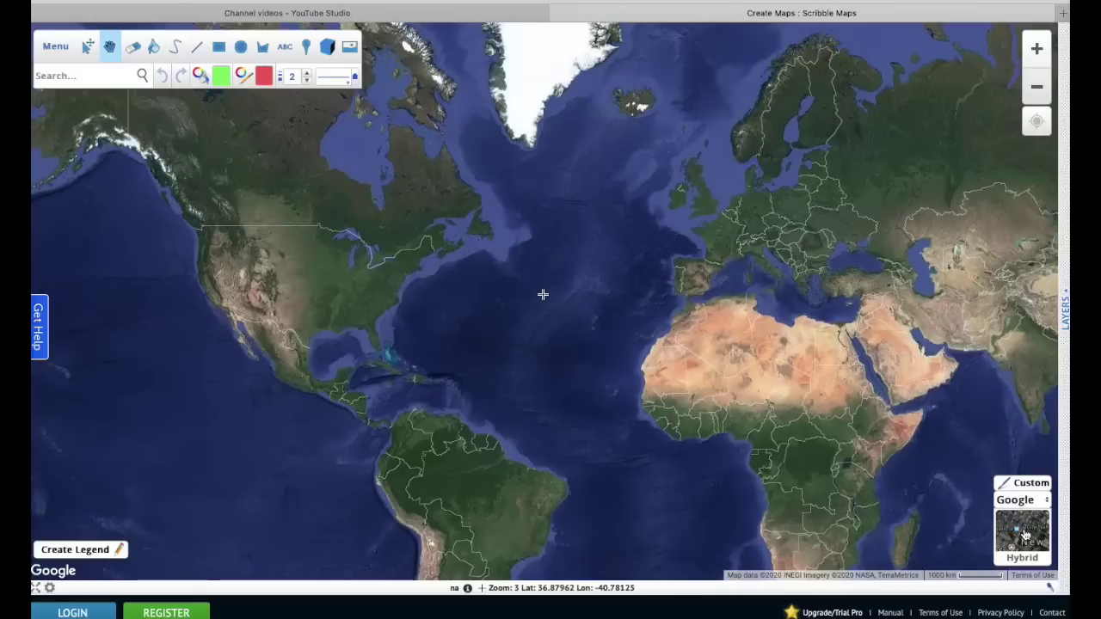
{"action": "mouse_move", "coordinate": [1025, 535]}
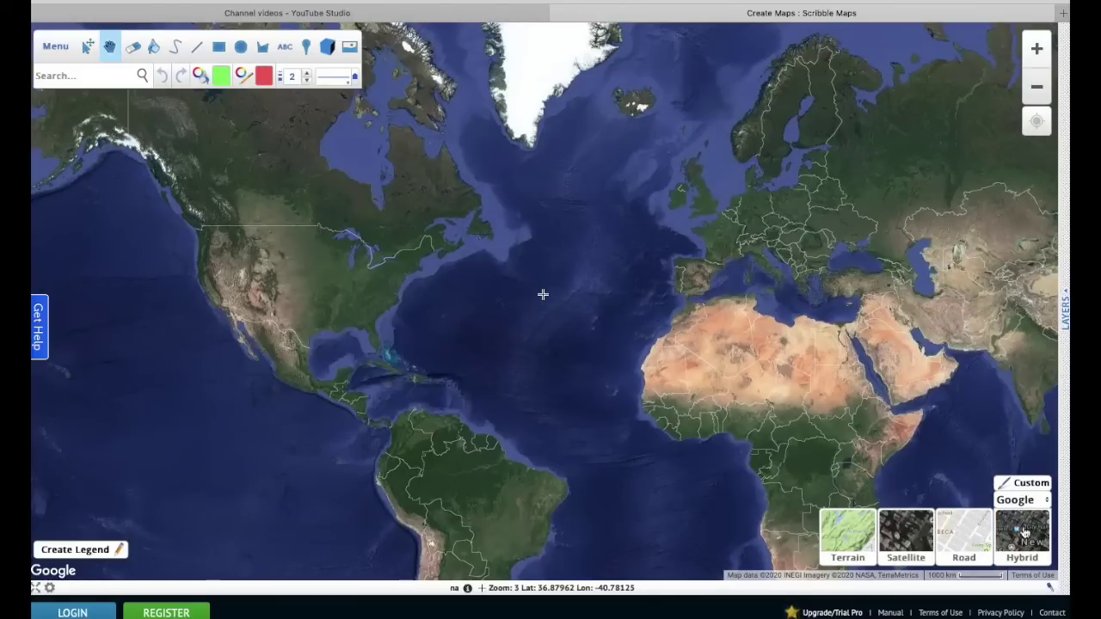
{"action": "left_click", "coordinate": [1026, 536]}
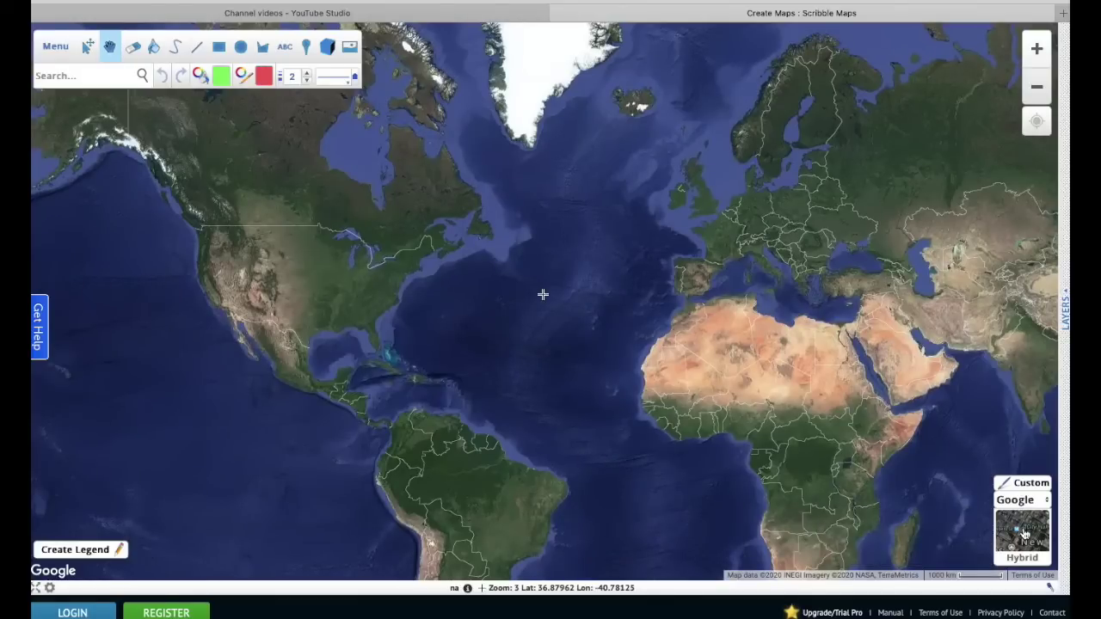
{"action": "mouse_move", "coordinate": [1025, 536]}
{"action": "left_click", "coordinate": [965, 530]}
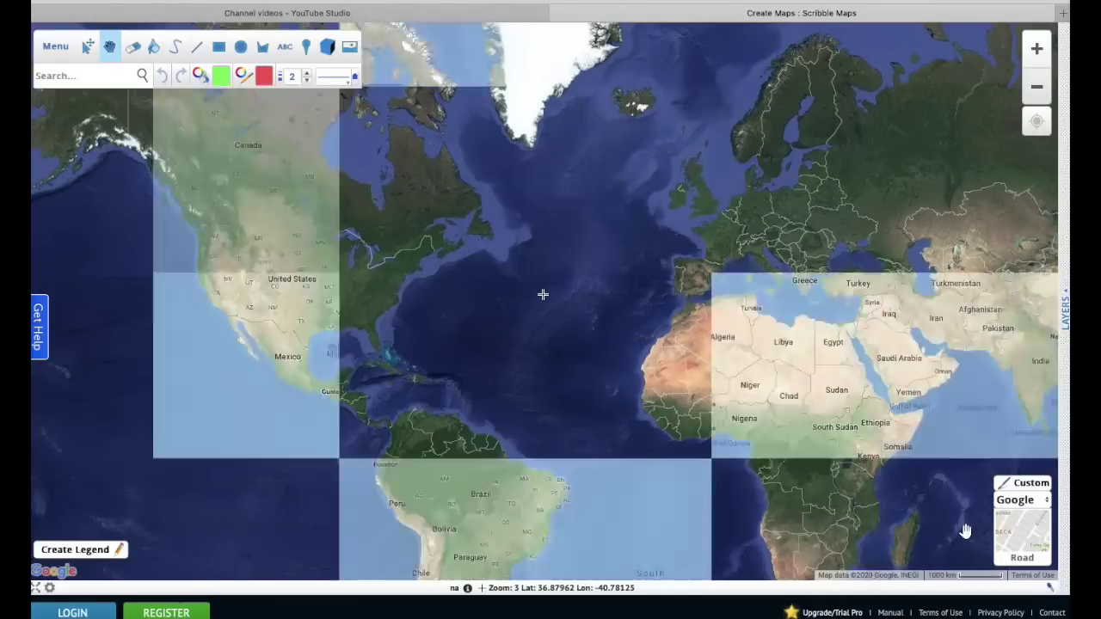
{"action": "mouse_move", "coordinate": [1029, 537]}
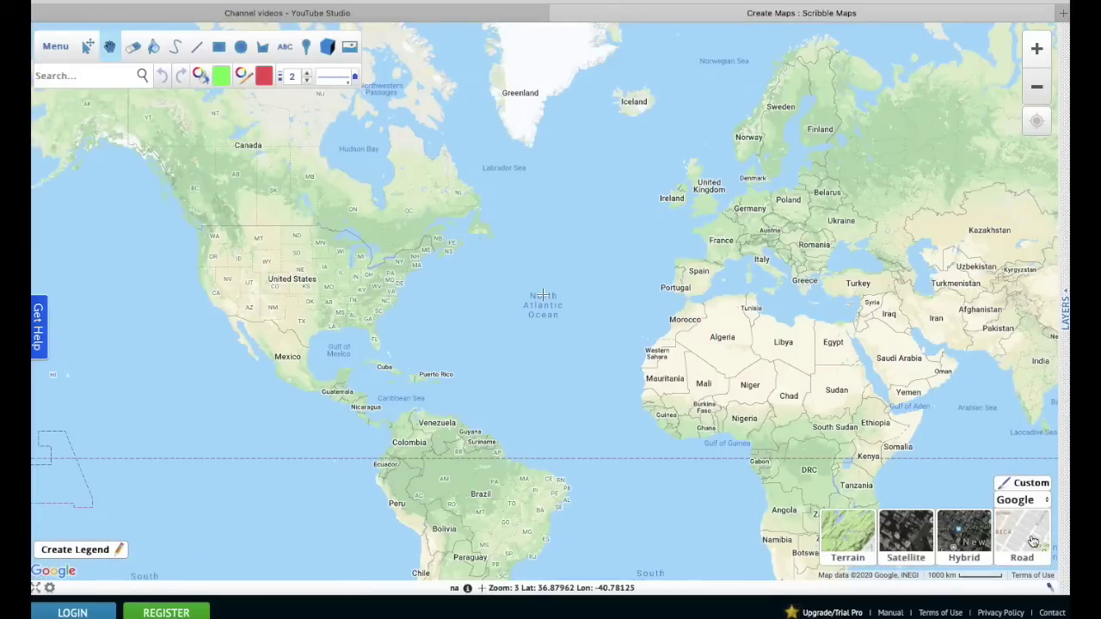
{"action": "left_click", "coordinate": [916, 537]}
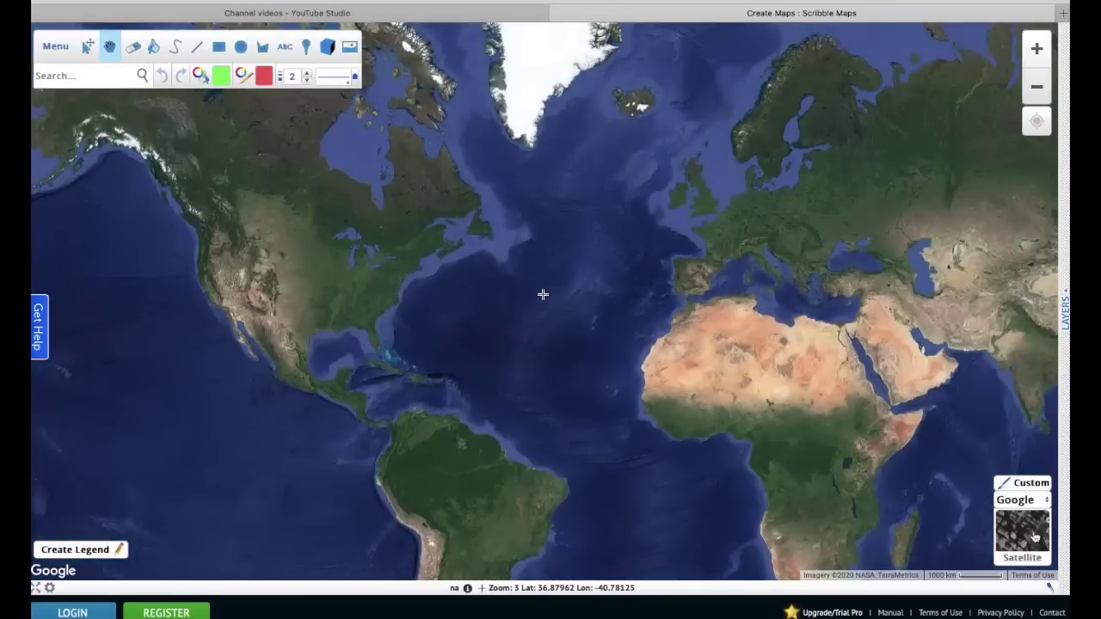
{"action": "mouse_move", "coordinate": [1028, 534]}
{"action": "left_click", "coordinate": [851, 527]}
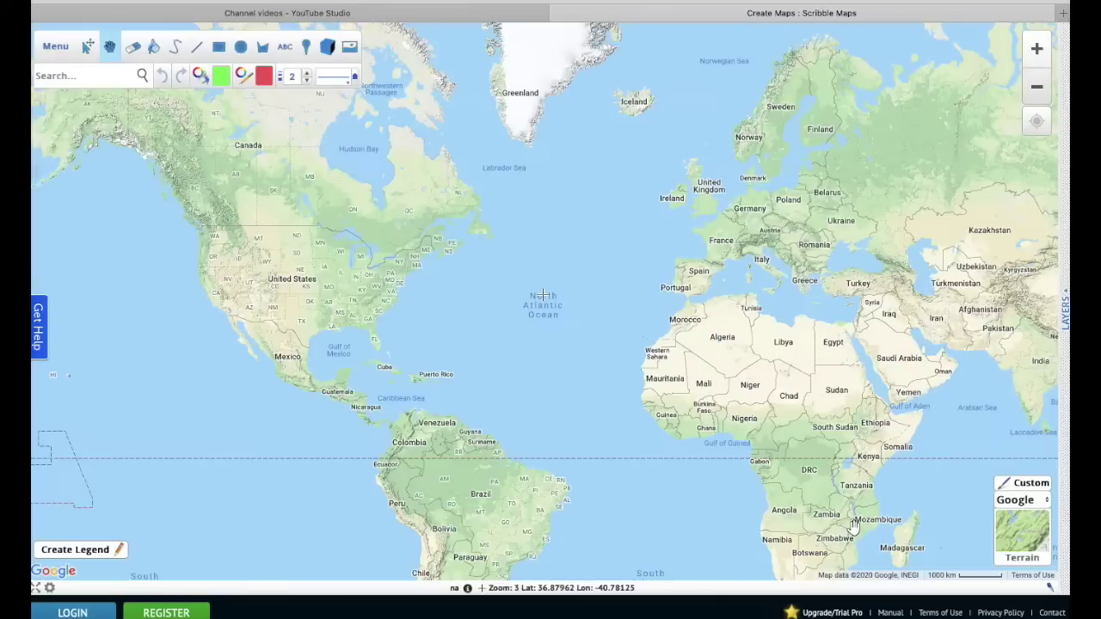
{"action": "mouse_move", "coordinate": [1027, 526]}
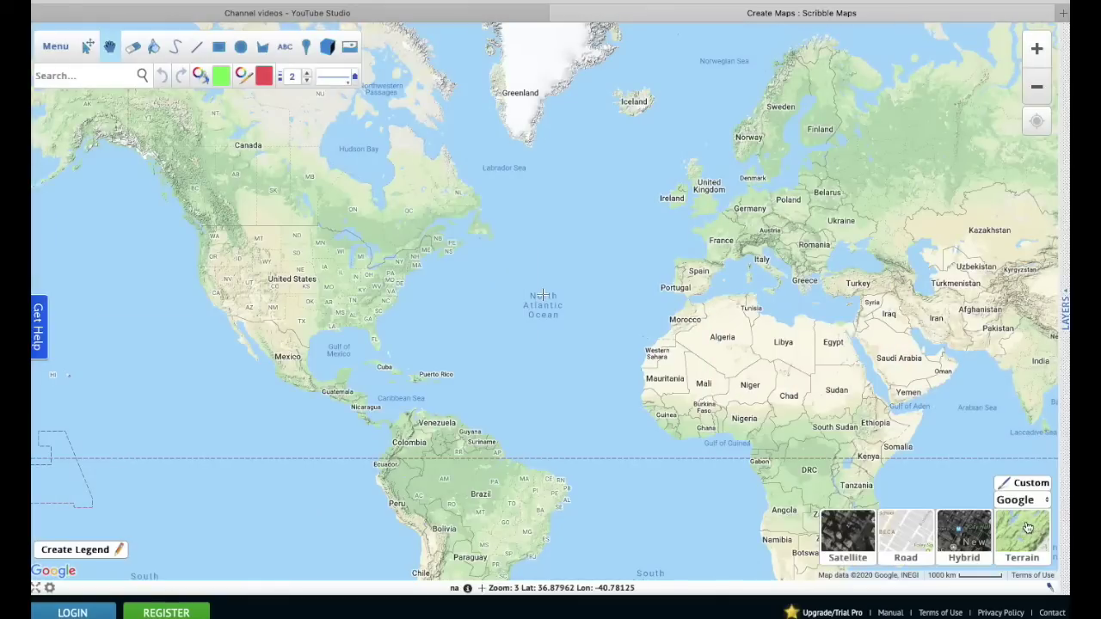
{"action": "left_click", "coordinate": [966, 533]}
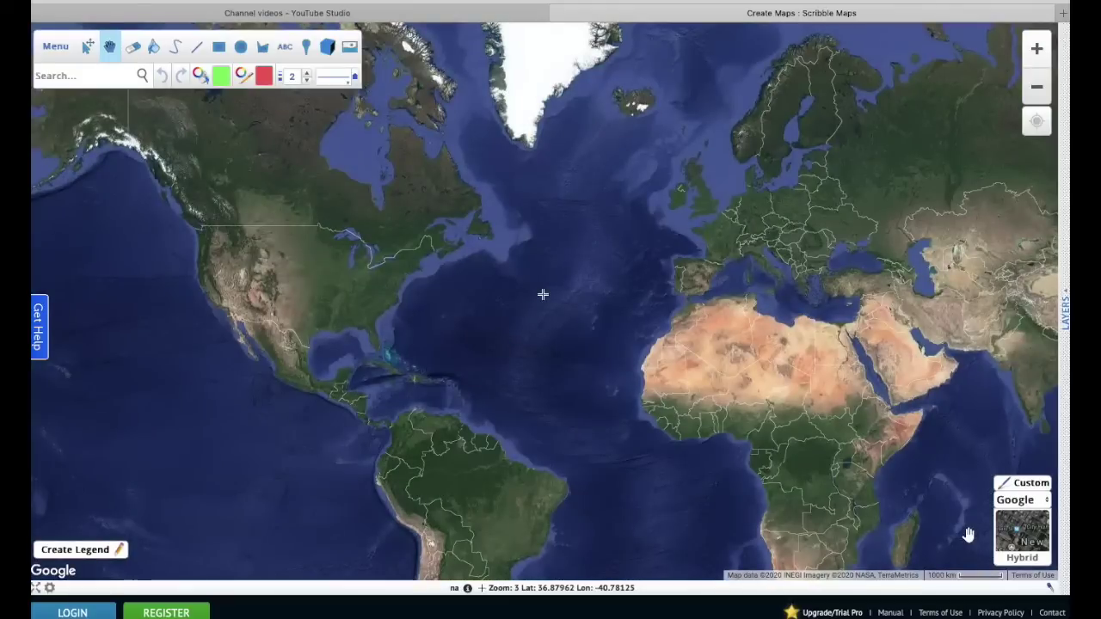
{"action": "left_click", "coordinate": [66, 78]}
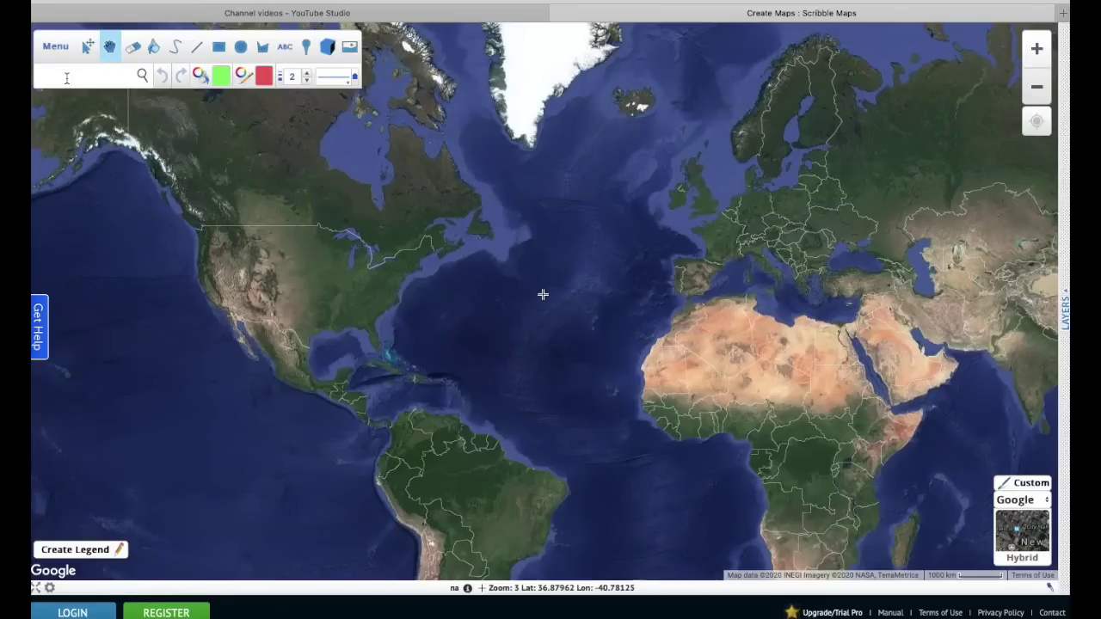
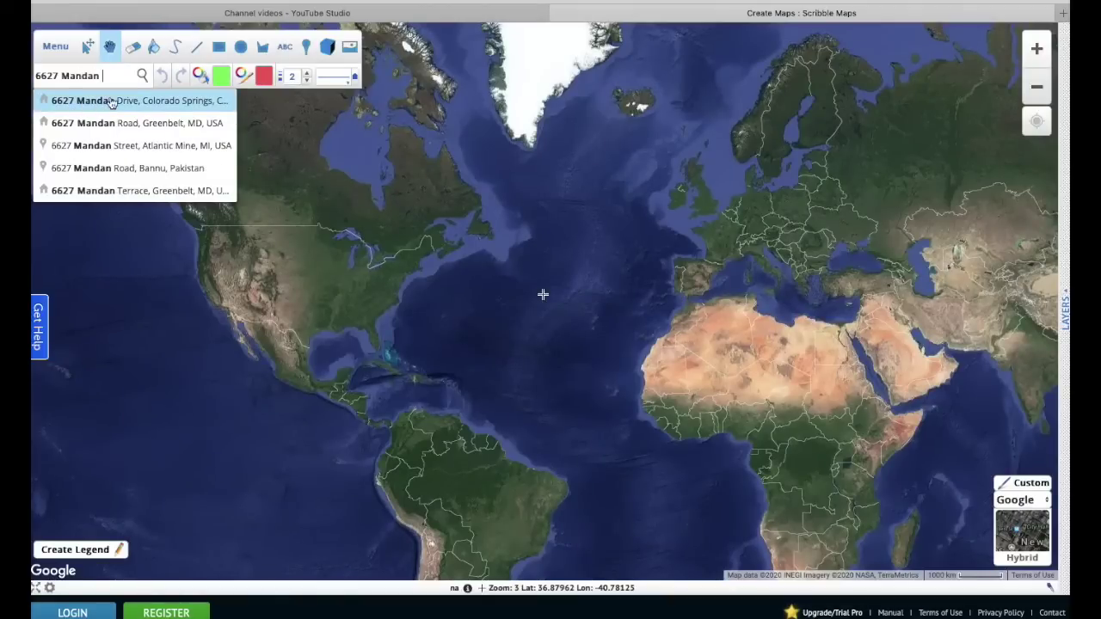
- Search for the house's street address in Colorado Springs and drop a blue marker there
{"action": "left_click", "coordinate": [117, 101]}
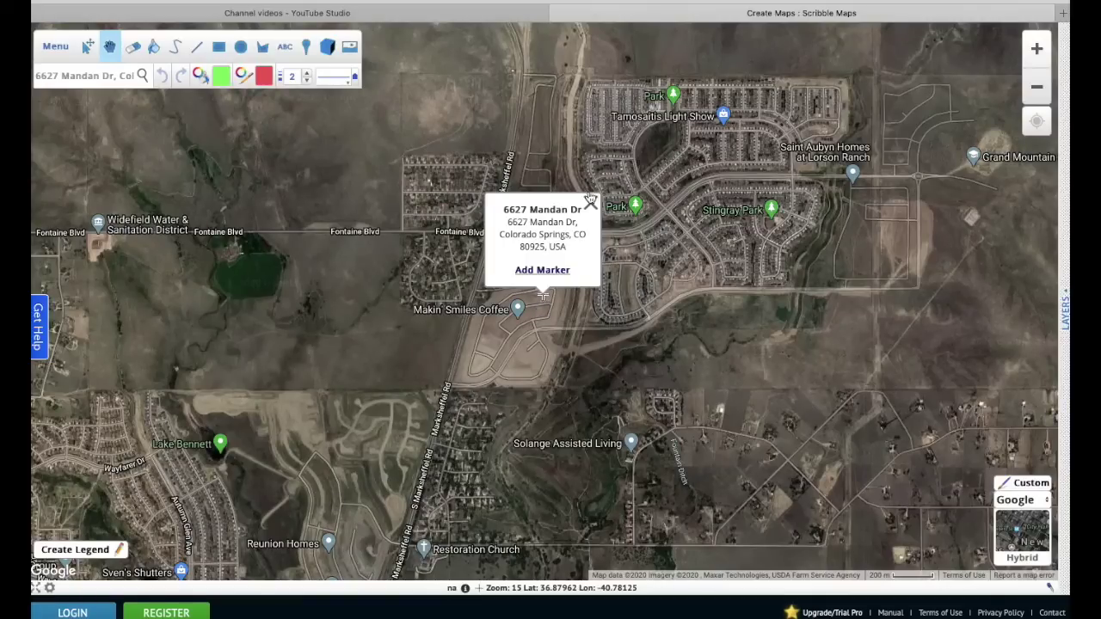
{"action": "left_click", "coordinate": [544, 272]}
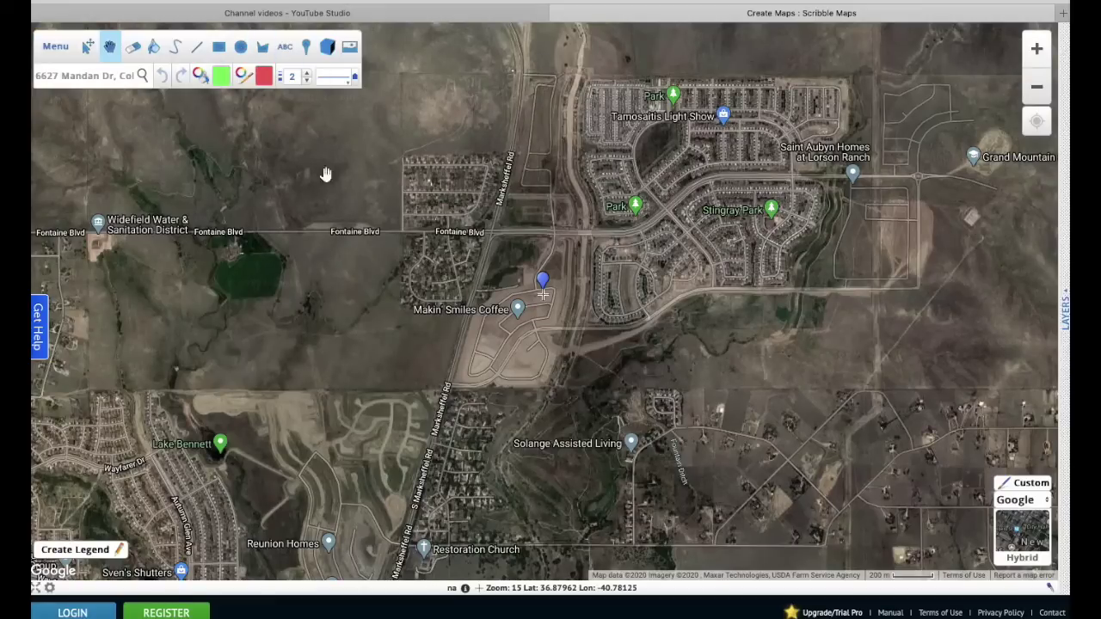
- Paste a new address into the search box and jump the map to it
{"action": "left_click", "coordinate": [241, 46]}
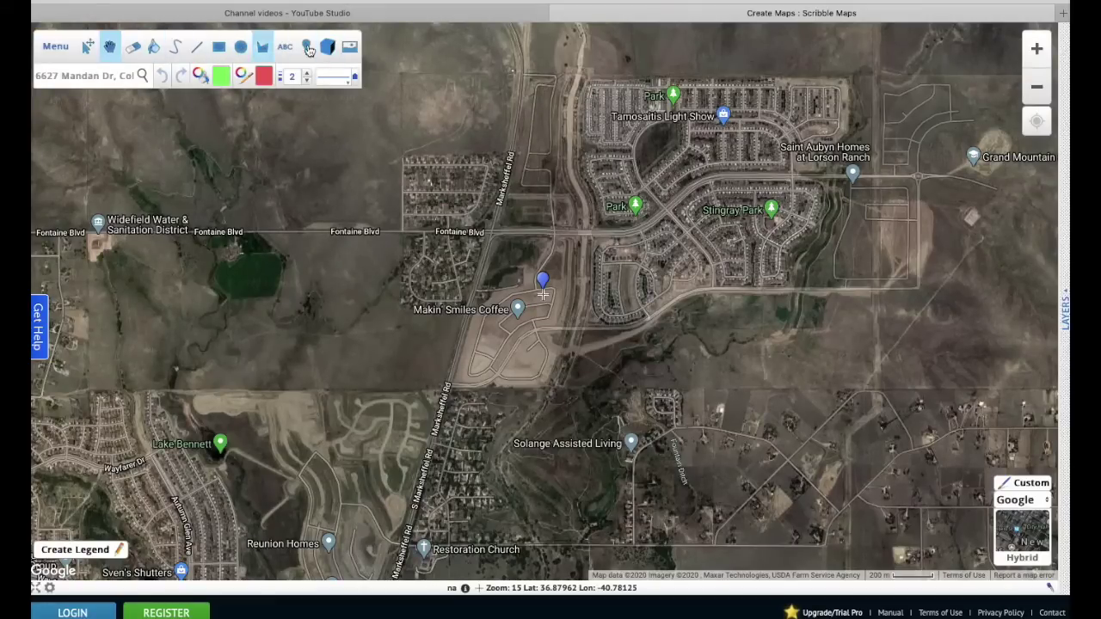
{"action": "mouse_move", "coordinate": [335, 3]}
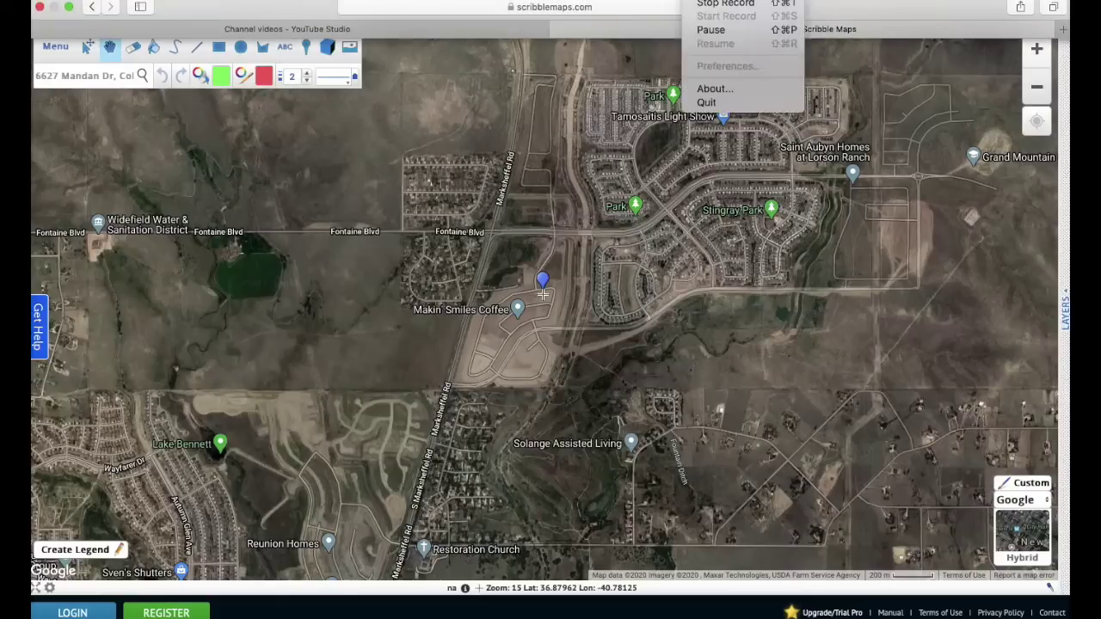
{"action": "left_click", "coordinate": [714, 28]}
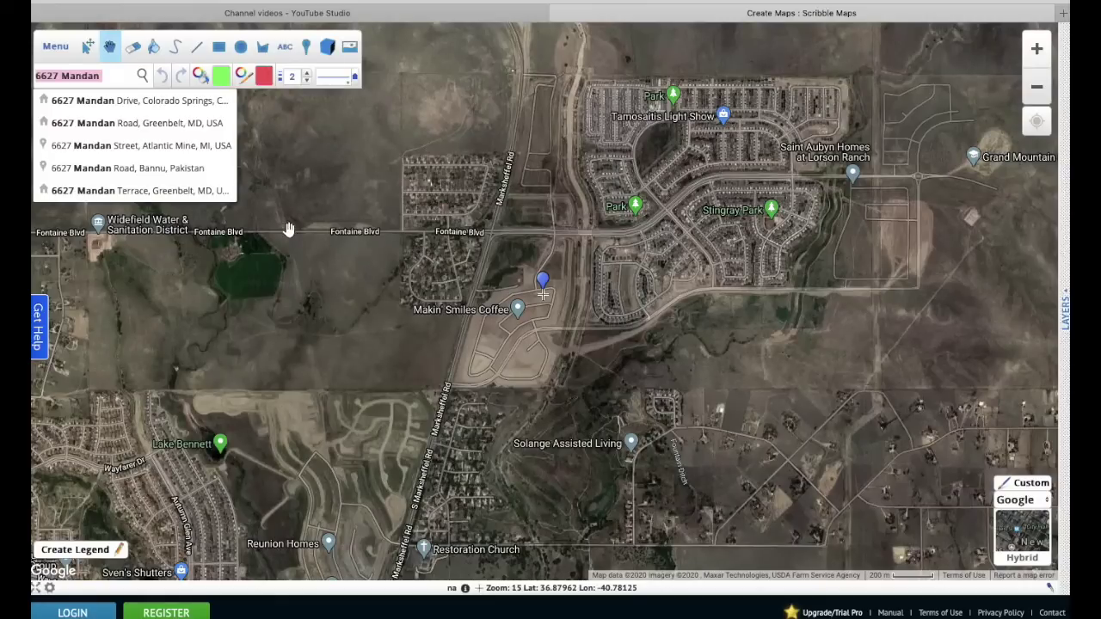
{"action": "key", "text": "ctrl+v"}
{"action": "key", "text": "Return"}
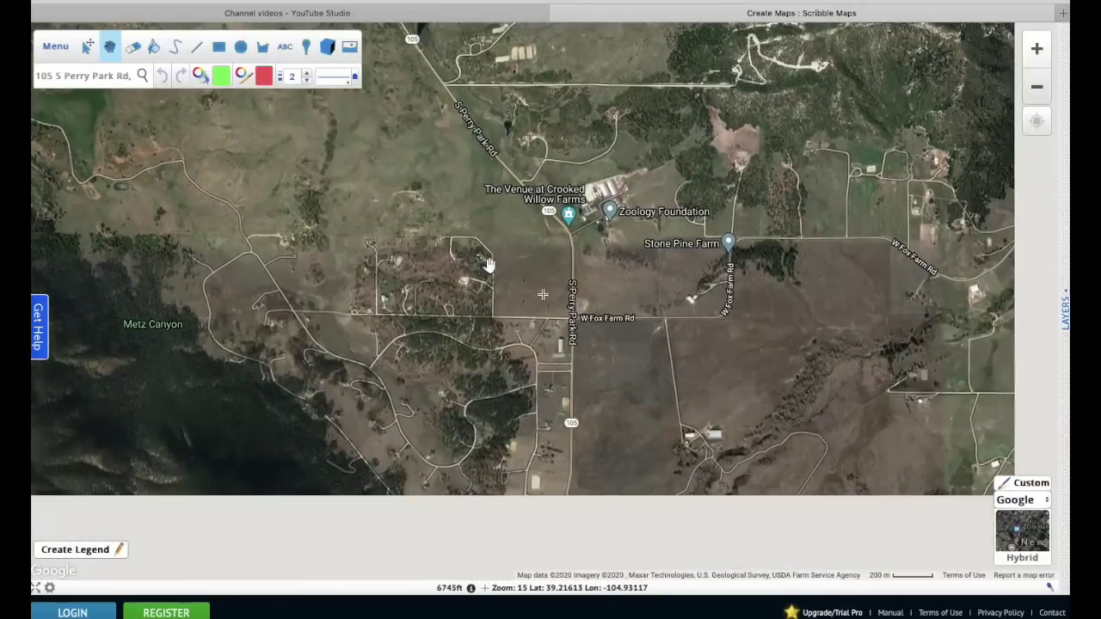
- Pan and zoom out to show the Colorado Springs region north toward Denver
{"action": "left_click_drag", "start_coordinate": [564, 466], "coordinate": [494, 172]}
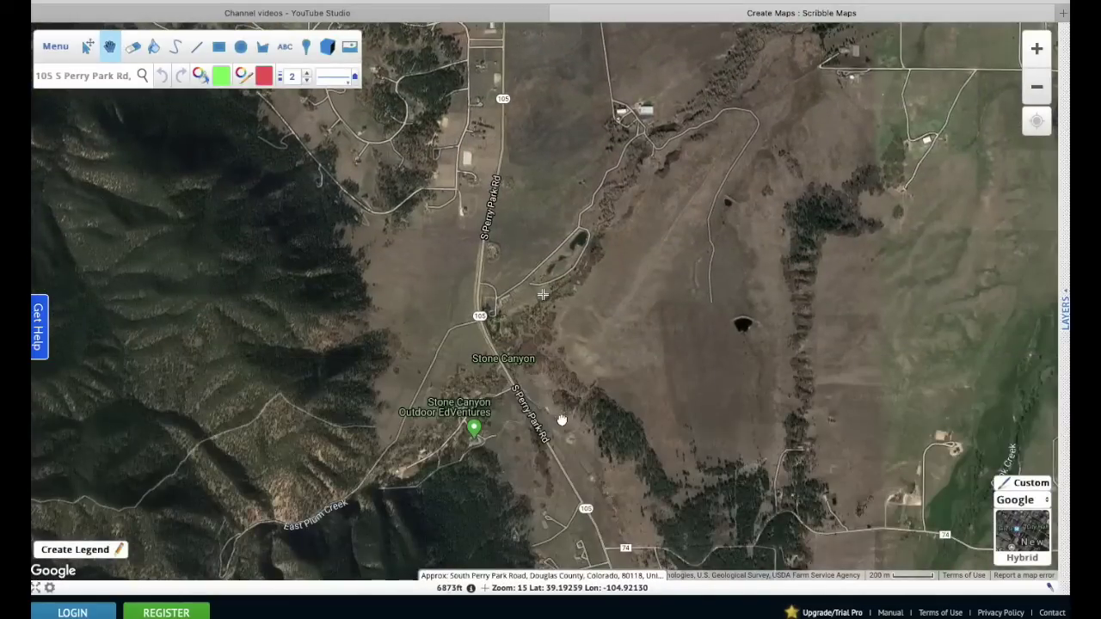
{"action": "left_click_drag", "start_coordinate": [564, 415], "coordinate": [526, 136]}
{"action": "left_click_drag", "start_coordinate": [634, 98], "coordinate": [644, 271]}
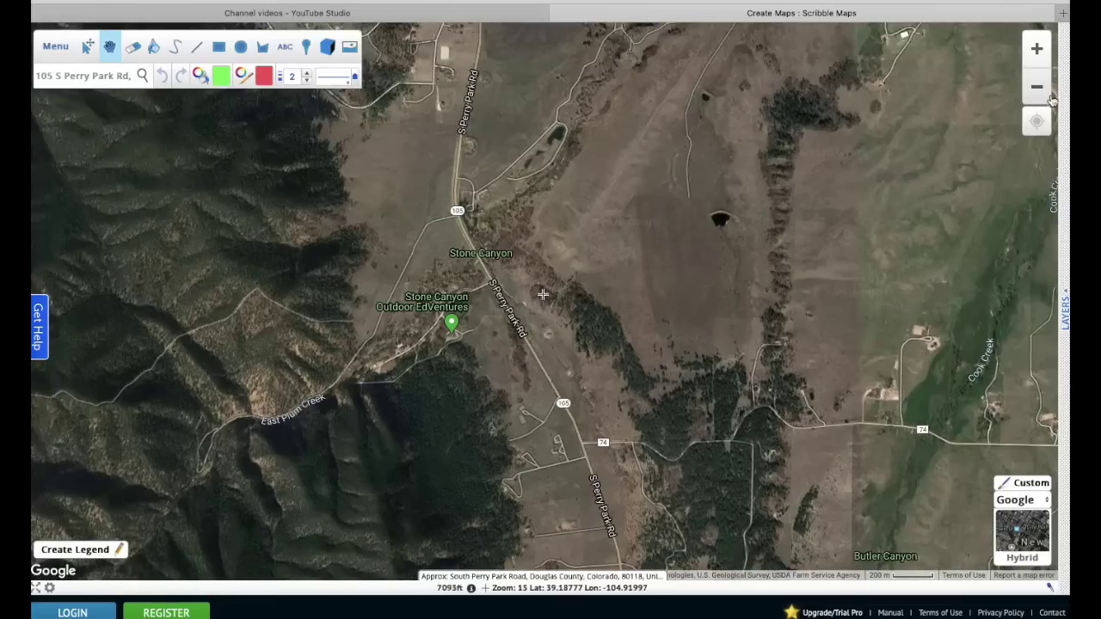
{"action": "left_click", "coordinate": [1038, 87]}
{"action": "left_click", "coordinate": [1038, 87]}
{"action": "left_click", "coordinate": [1038, 87]}
{"action": "left_click", "coordinate": [1037, 87]}
{"action": "left_click", "coordinate": [1037, 86]}
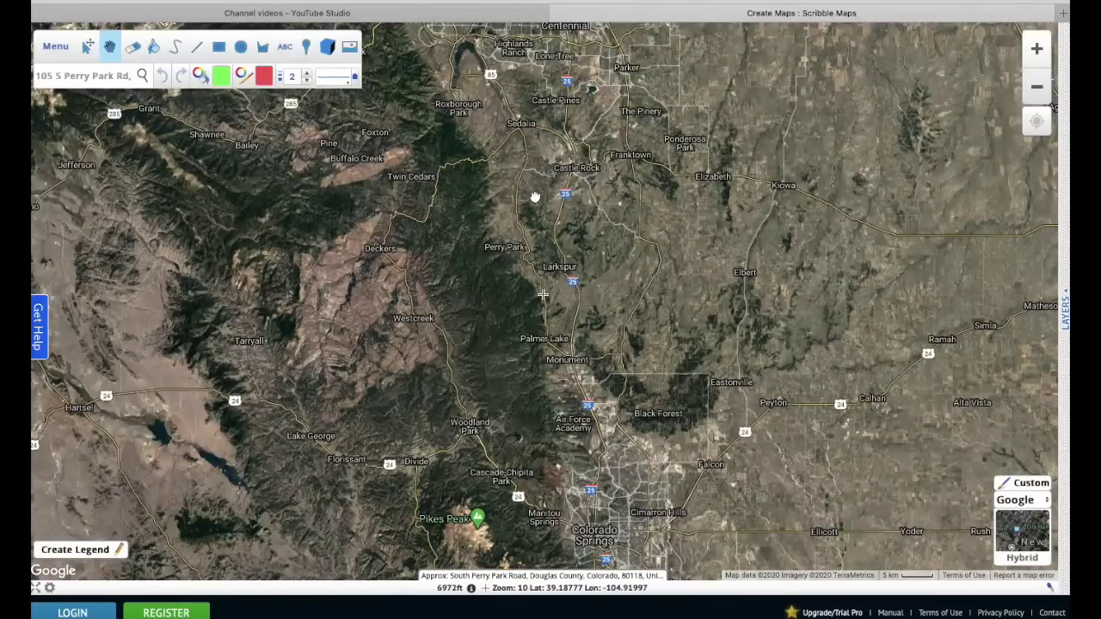
{"action": "left_click_drag", "start_coordinate": [535, 197], "coordinate": [536, 378]}
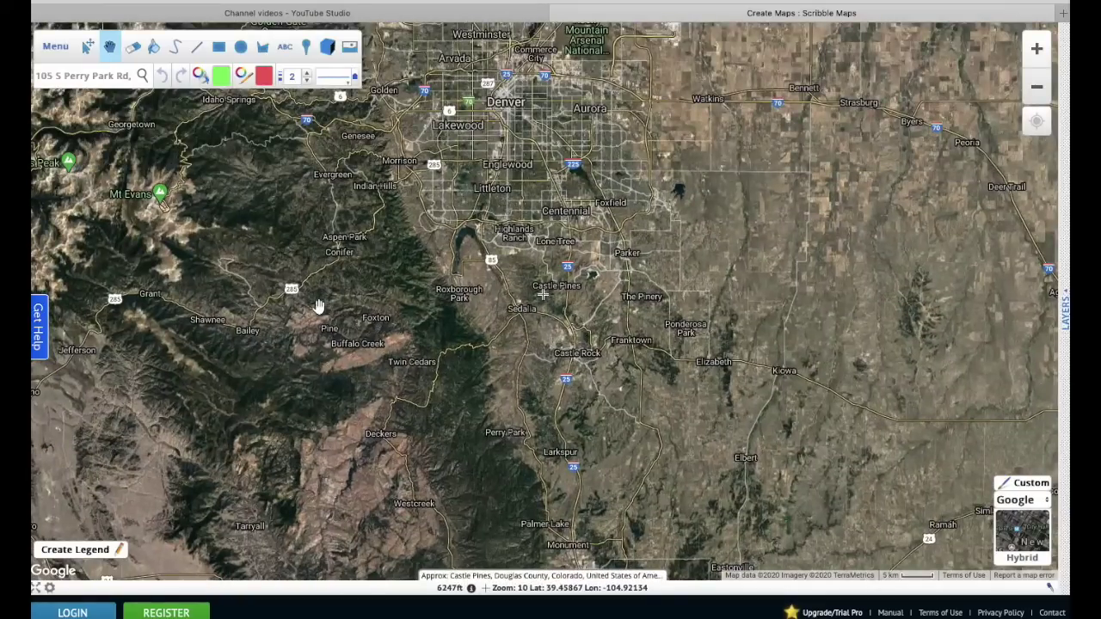
- Begin a new place search for the Perry Park address
{"action": "left_click", "coordinate": [109, 76]}
{"action": "key", "text": "shift+Left"}
{"action": "key", "text": "shift+Left"}
{"action": "key", "text": "shift+Left"}
{"action": "key", "text": "shift+Left"}
{"action": "key", "text": "shift+Left"}
{"action": "key", "text": "shift+Left"}
{"action": "key", "text": "shift+Left"}
{"action": "key", "text": "shift+Left"}
{"action": "key", "text": "shift+Left"}
{"action": "key", "text": "shift+Left"}
{"action": "key", "text": "shift+Left"}
{"action": "type", "text": "la"}
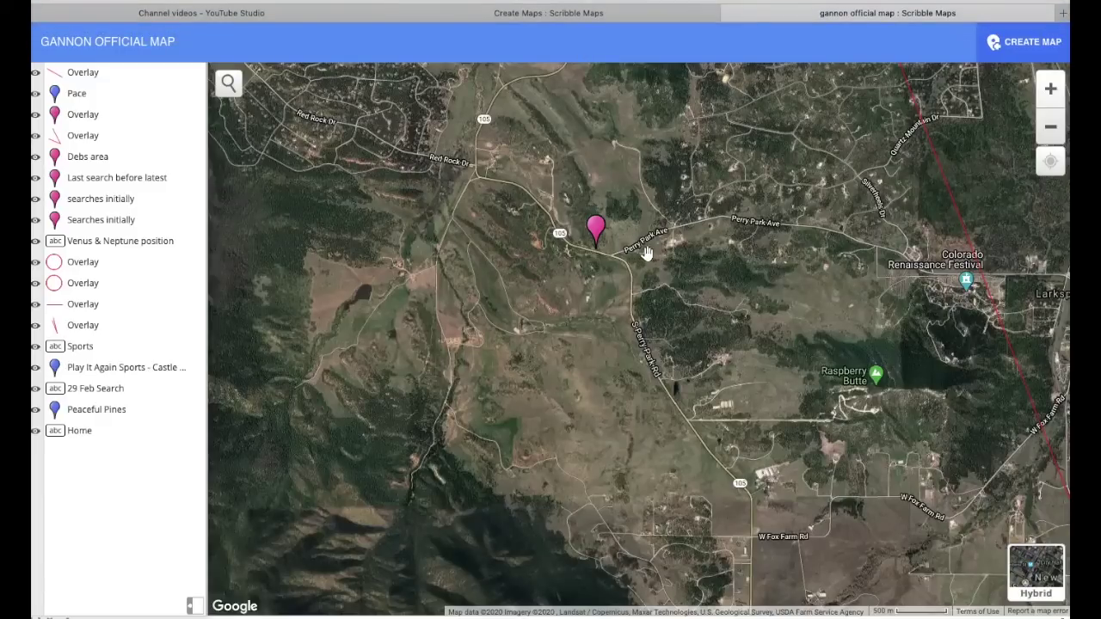
- Return to the map being edited and center it on Perry Park and Larkspur
{"action": "left_click", "coordinate": [576, 13]}
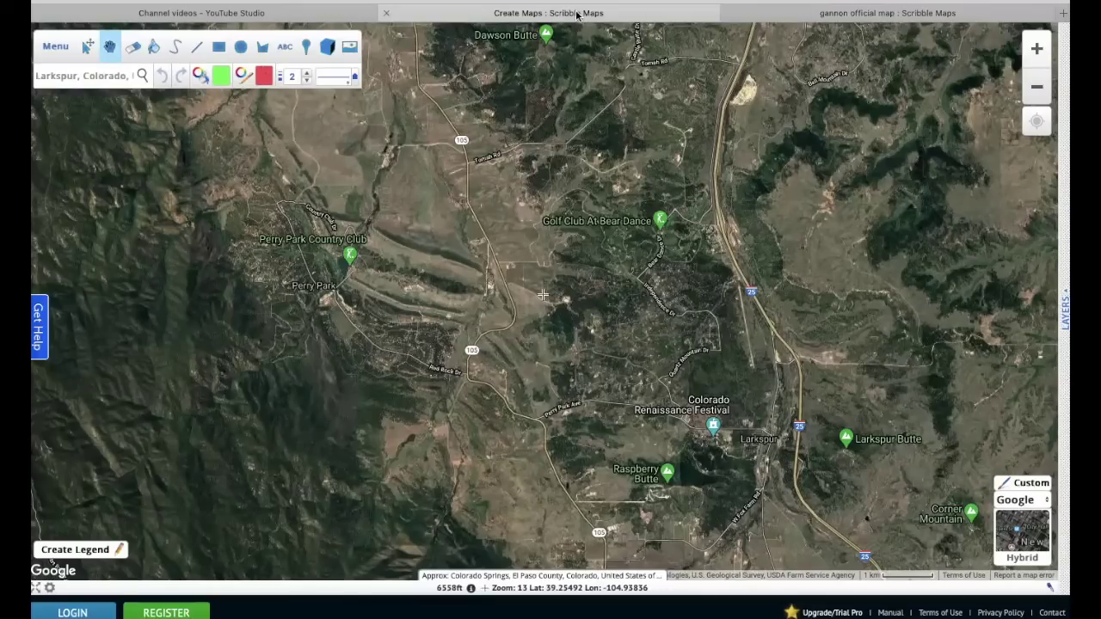
{"action": "left_click_drag", "start_coordinate": [461, 204], "coordinate": [447, 93]}
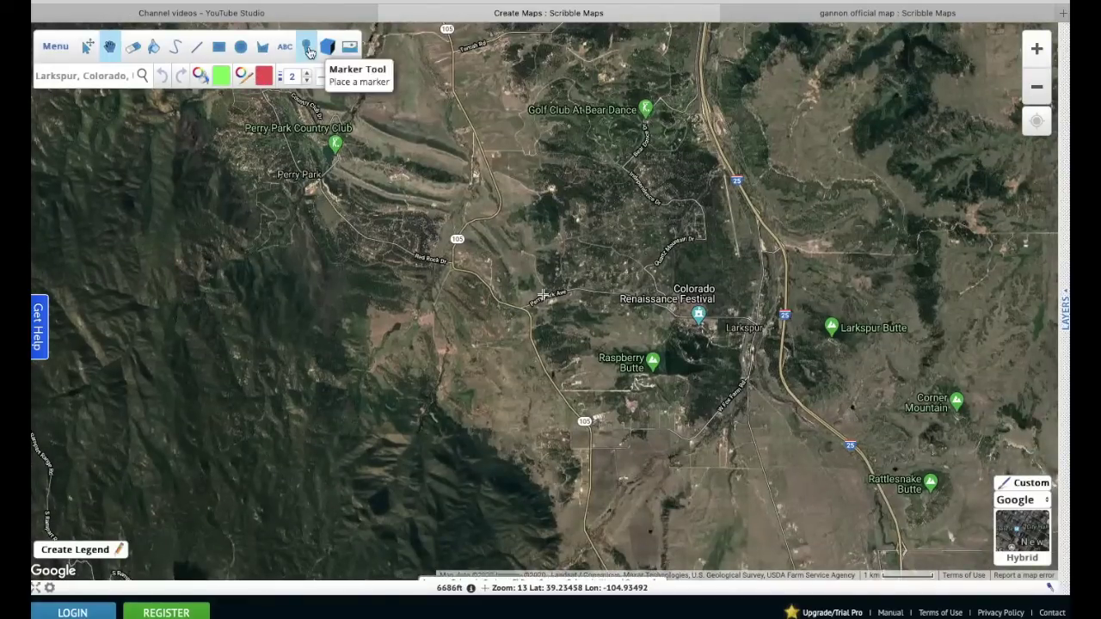
- Place a blue pin titled 'Search area 2' beside Perry Park Ave with Shrink On Zoom ticked
{"action": "left_click", "coordinate": [307, 49]}
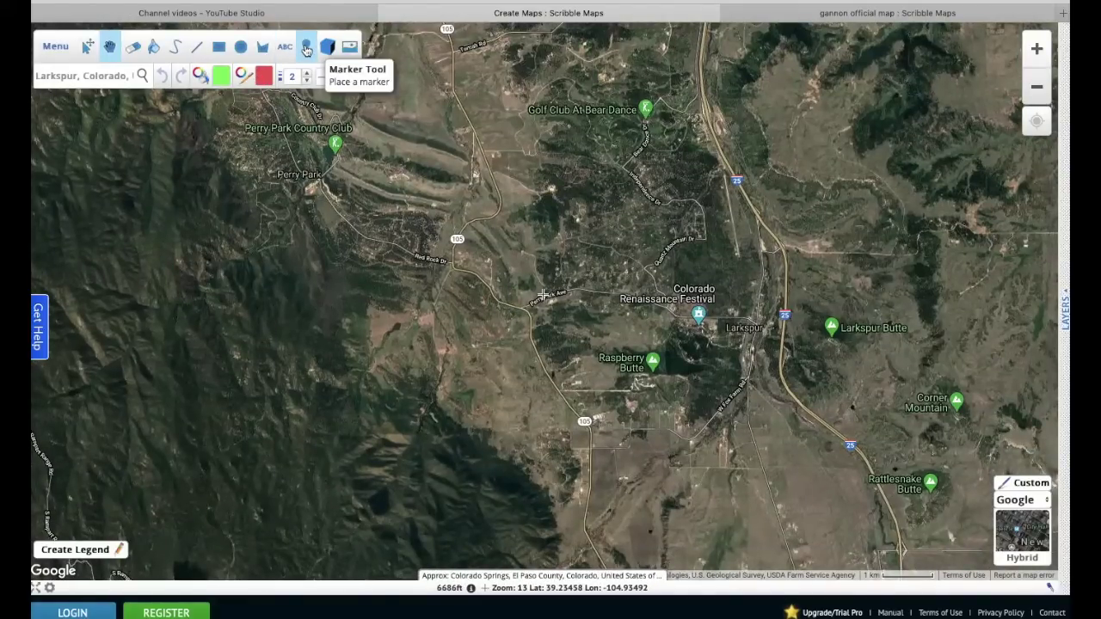
{"action": "left_click", "coordinate": [307, 48]}
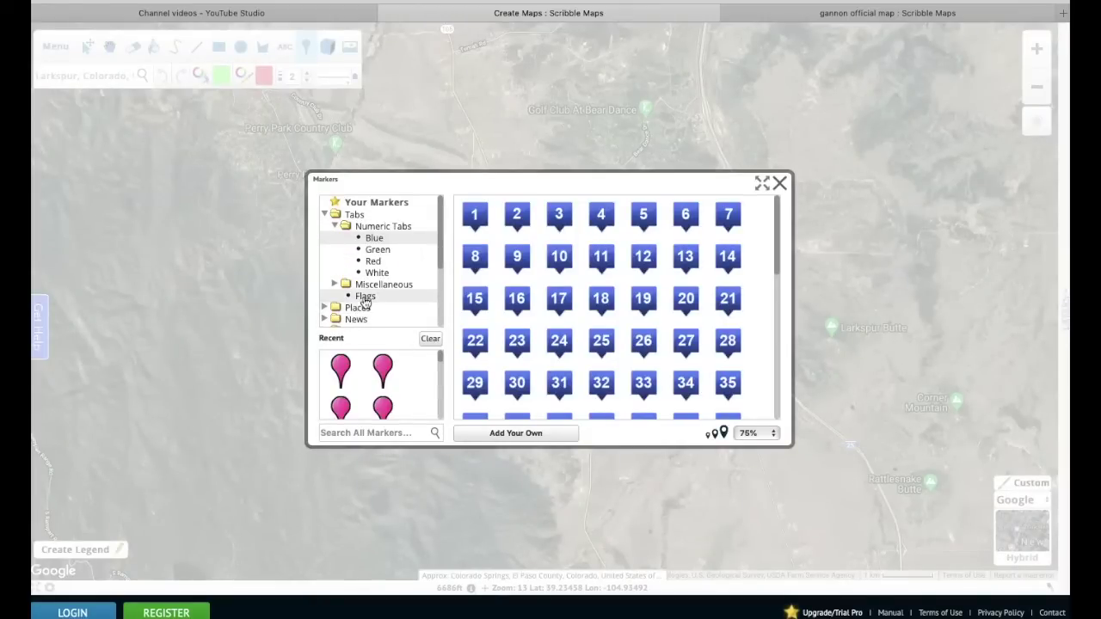
{"action": "left_click", "coordinate": [364, 299]}
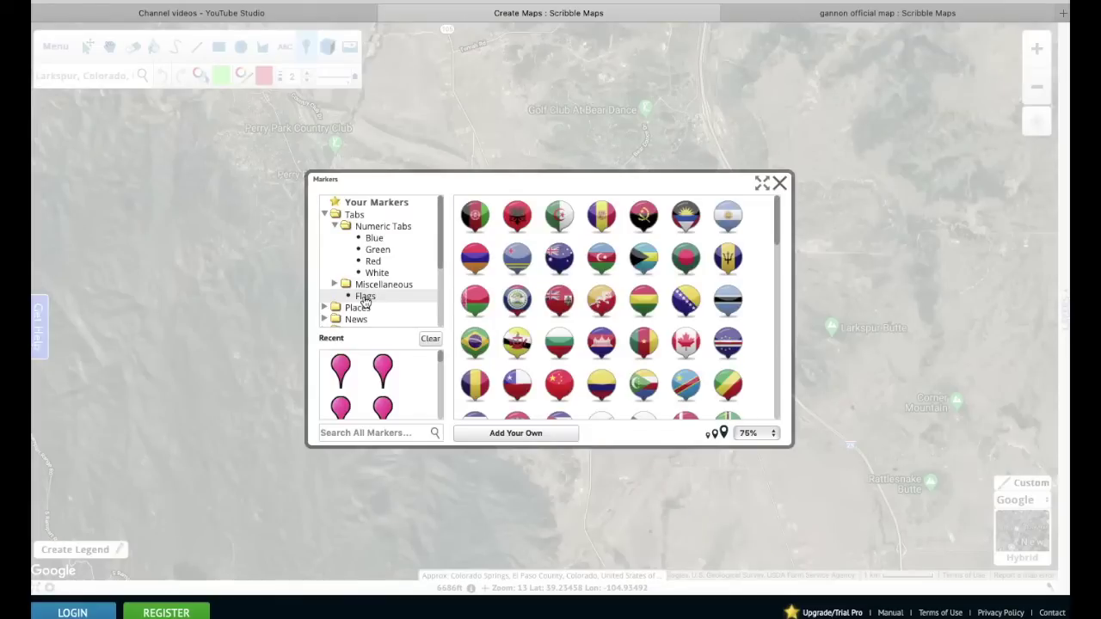
{"action": "left_click", "coordinate": [379, 251]}
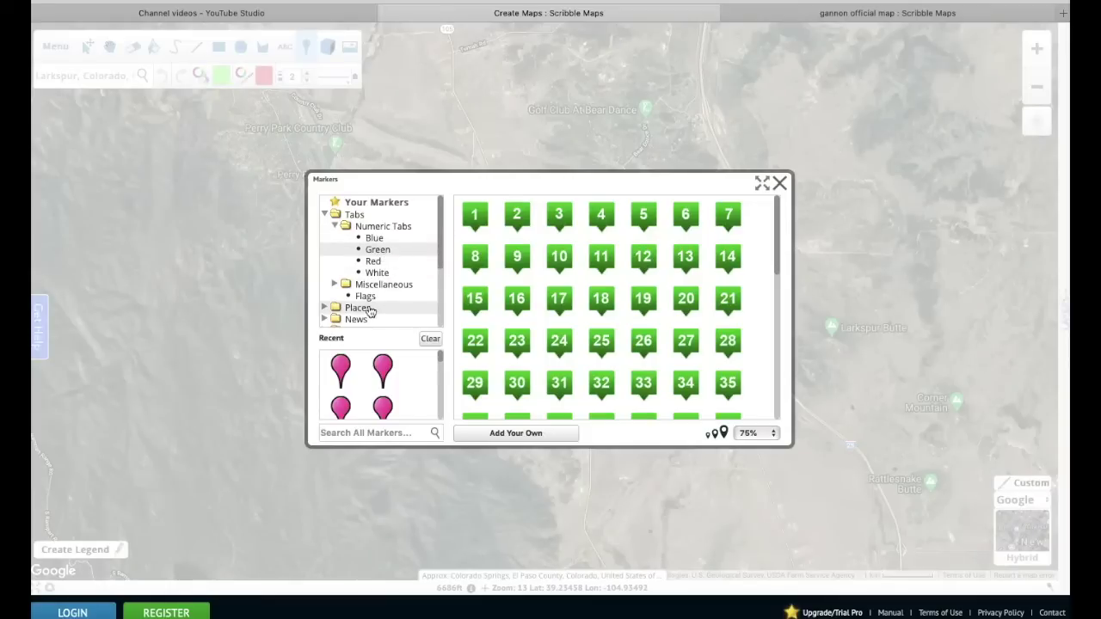
{"action": "scroll", "coordinate": [439, 396], "scroll_direction": "down", "scroll_amount": 2}
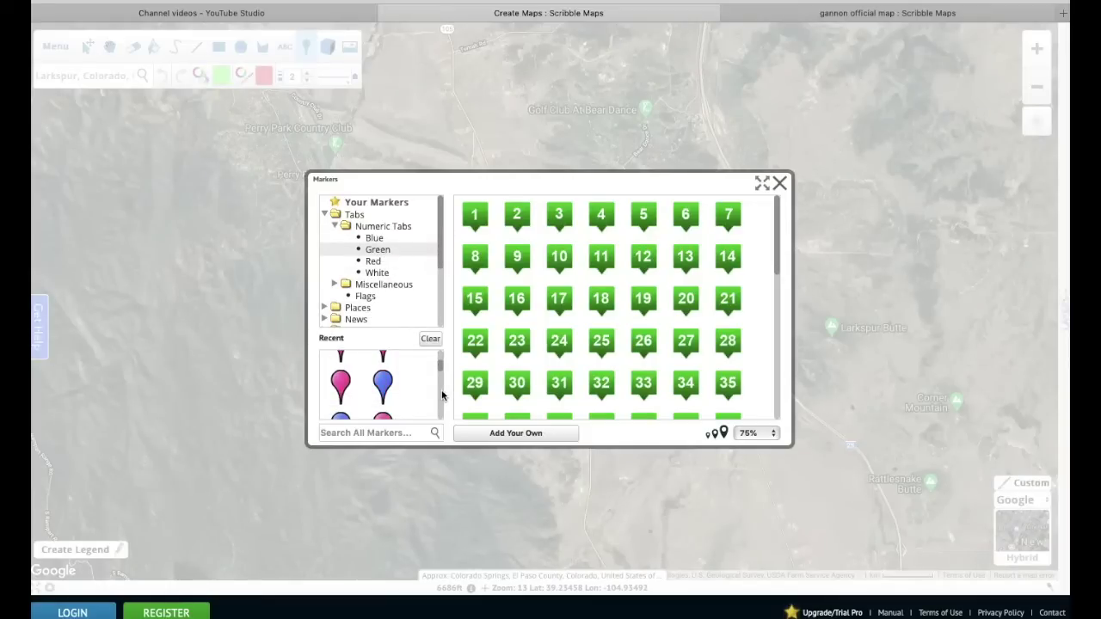
{"action": "left_click", "coordinate": [381, 389]}
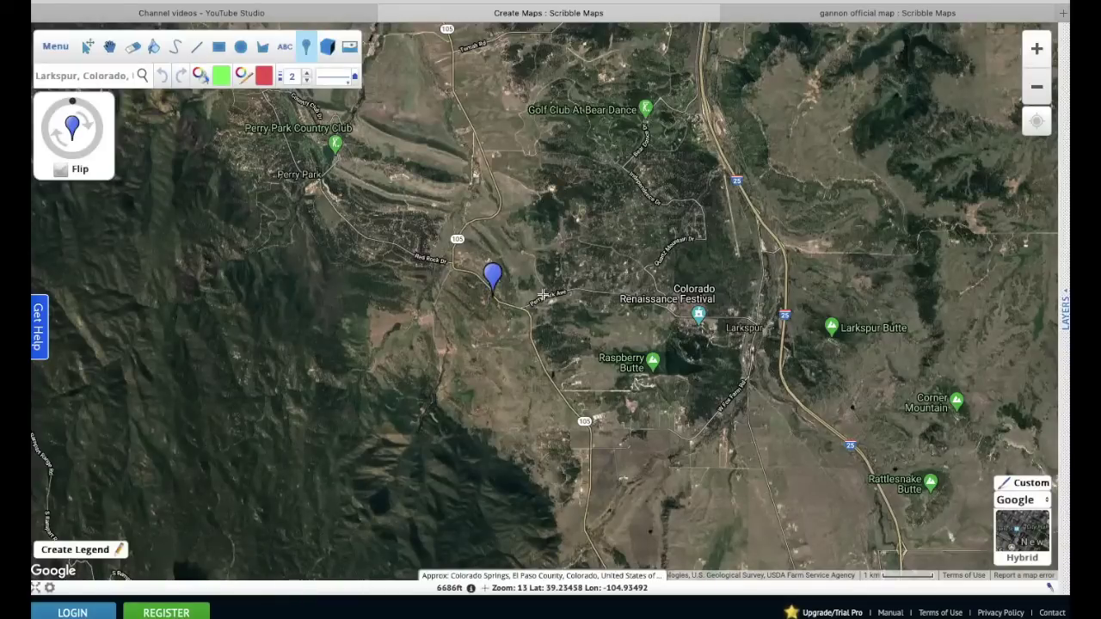
{"action": "left_click", "coordinate": [503, 296]}
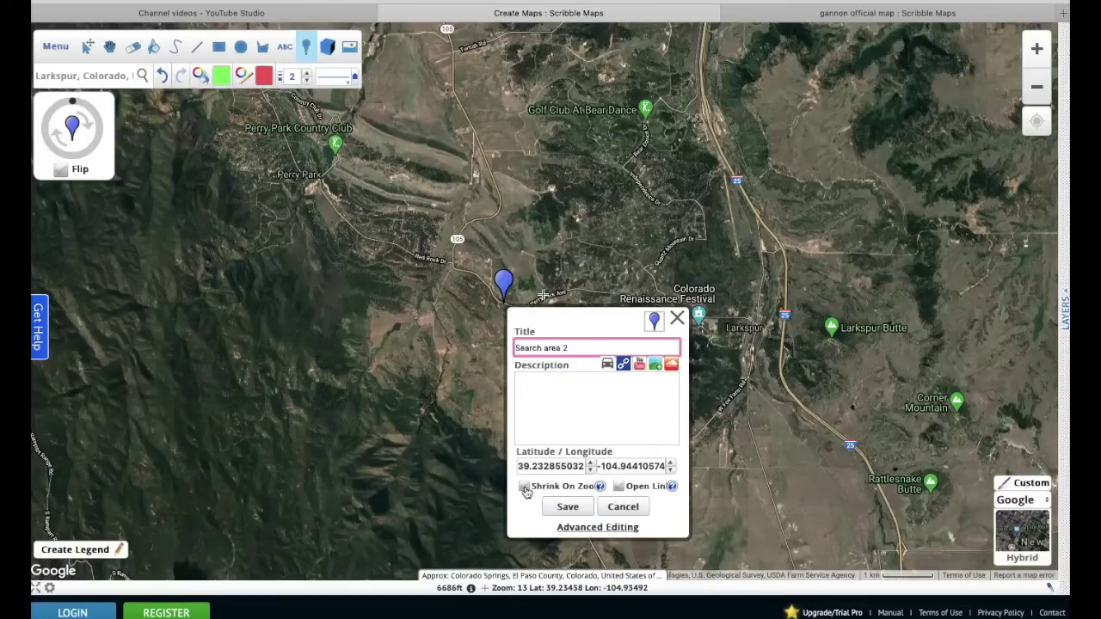
{"action": "left_click", "coordinate": [526, 487]}
{"action": "left_click", "coordinate": [568, 507]}
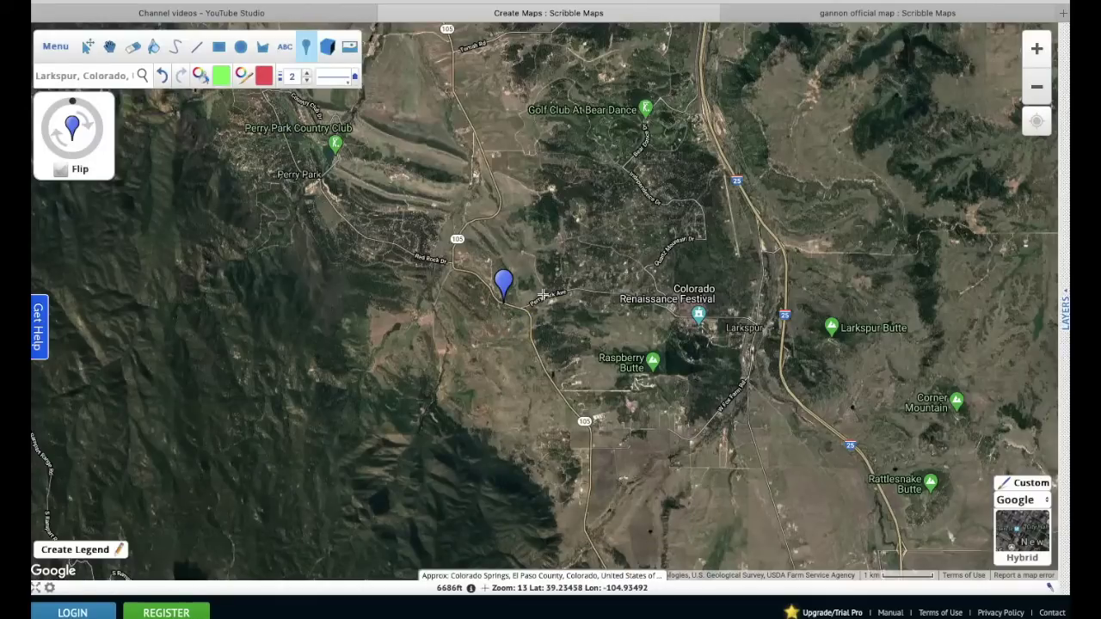
- Zoom out two levels and back in around Larkspur to test the marker's size
{"action": "left_click", "coordinate": [475, 292]}
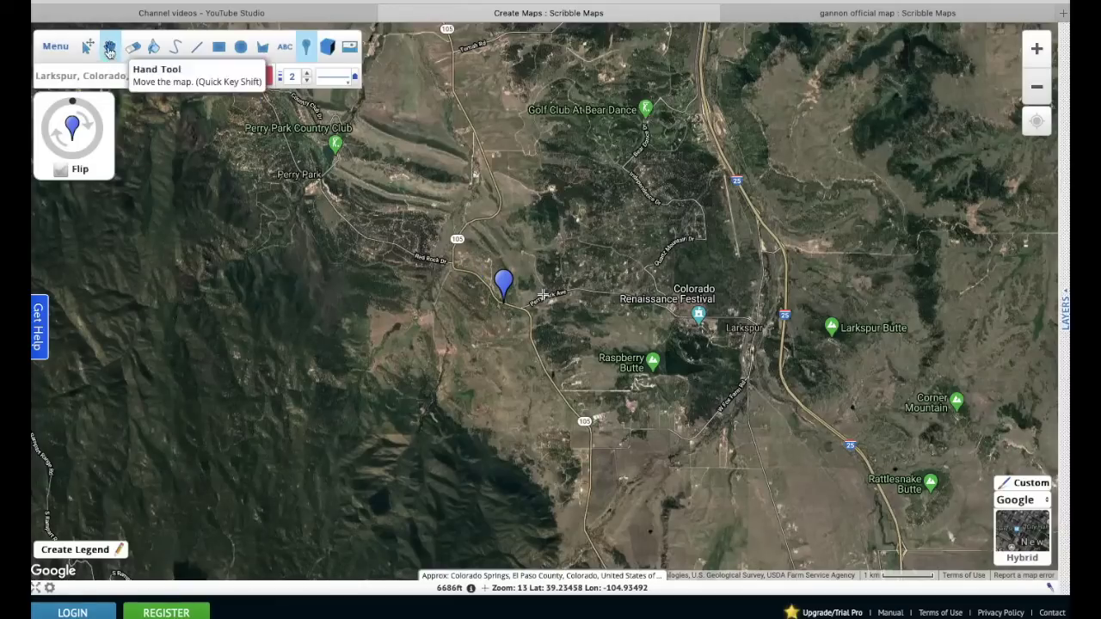
{"action": "left_click", "coordinate": [109, 48]}
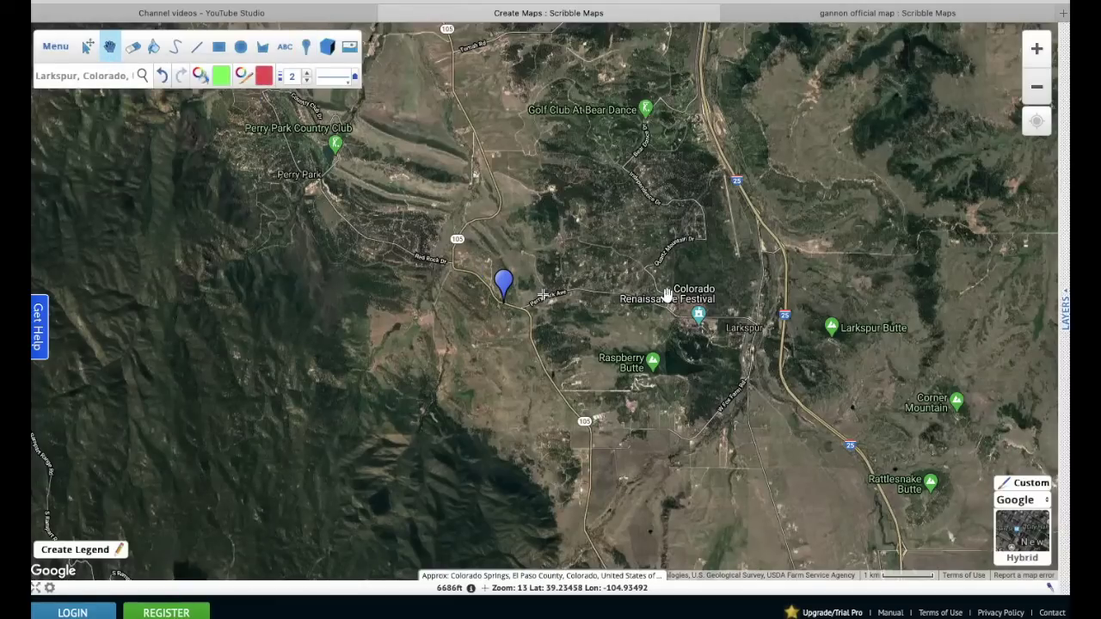
{"action": "left_click_drag", "start_coordinate": [665, 293], "coordinate": [636, 265]}
{"action": "left_click", "coordinate": [1037, 86]}
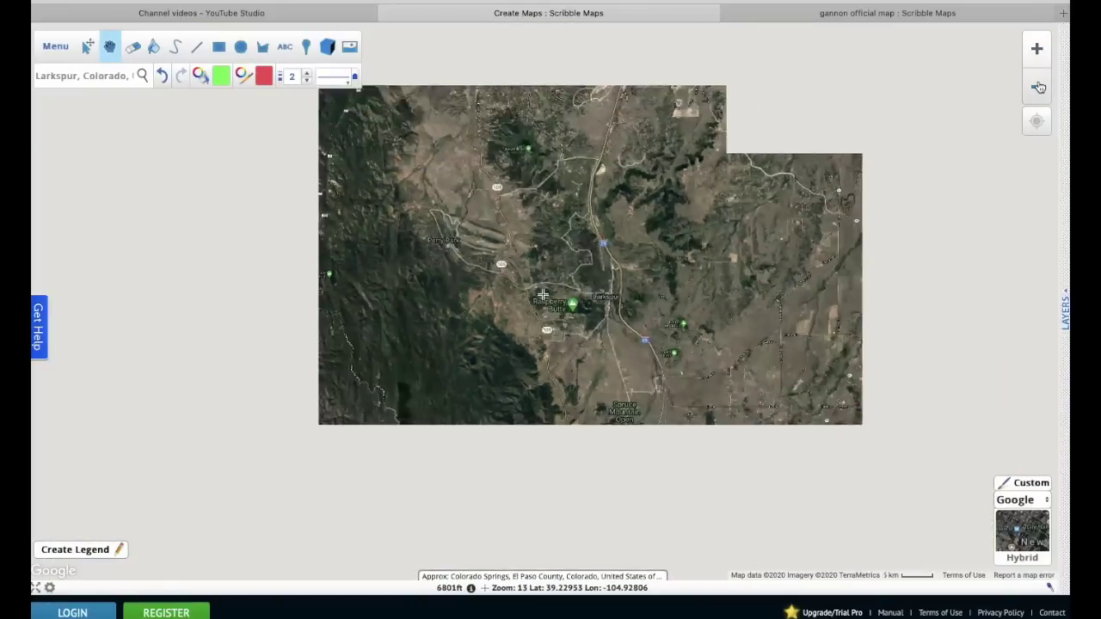
{"action": "left_click", "coordinate": [1039, 86]}
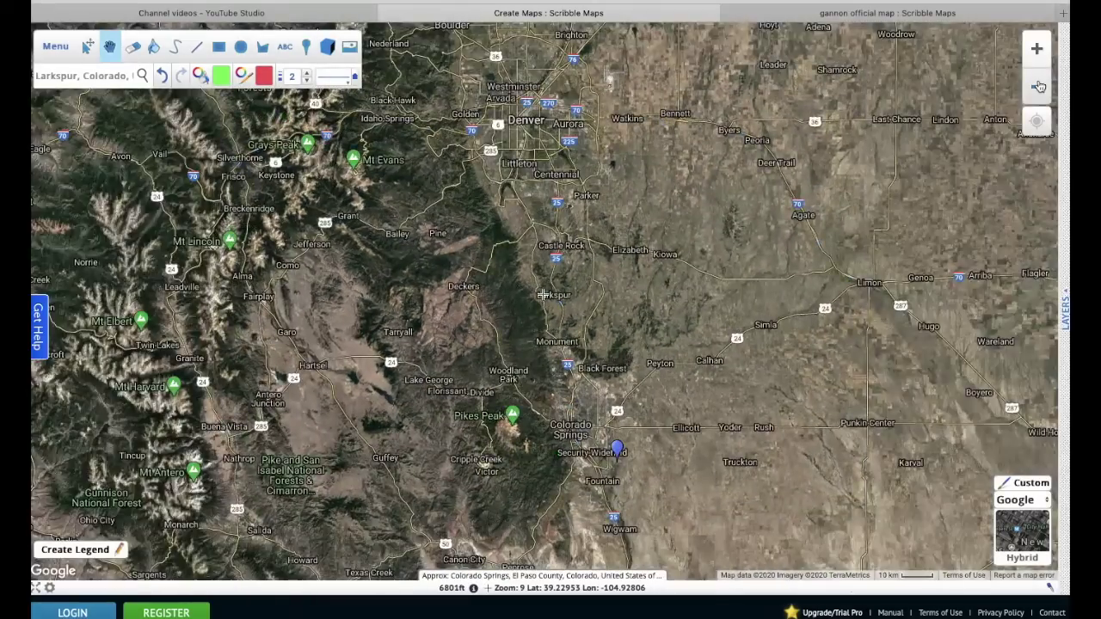
{"action": "left_click", "coordinate": [1037, 48]}
{"action": "left_click", "coordinate": [1037, 48]}
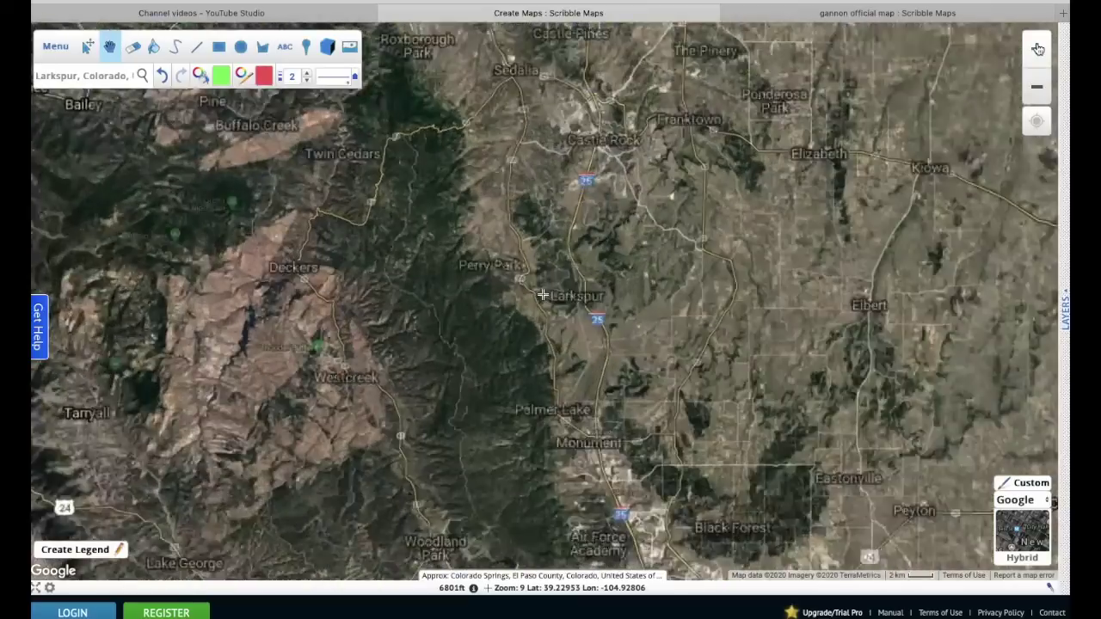
- Edit the Search area 2 marker to untick Shrink On Zoom and save
{"action": "left_click", "coordinate": [88, 47]}
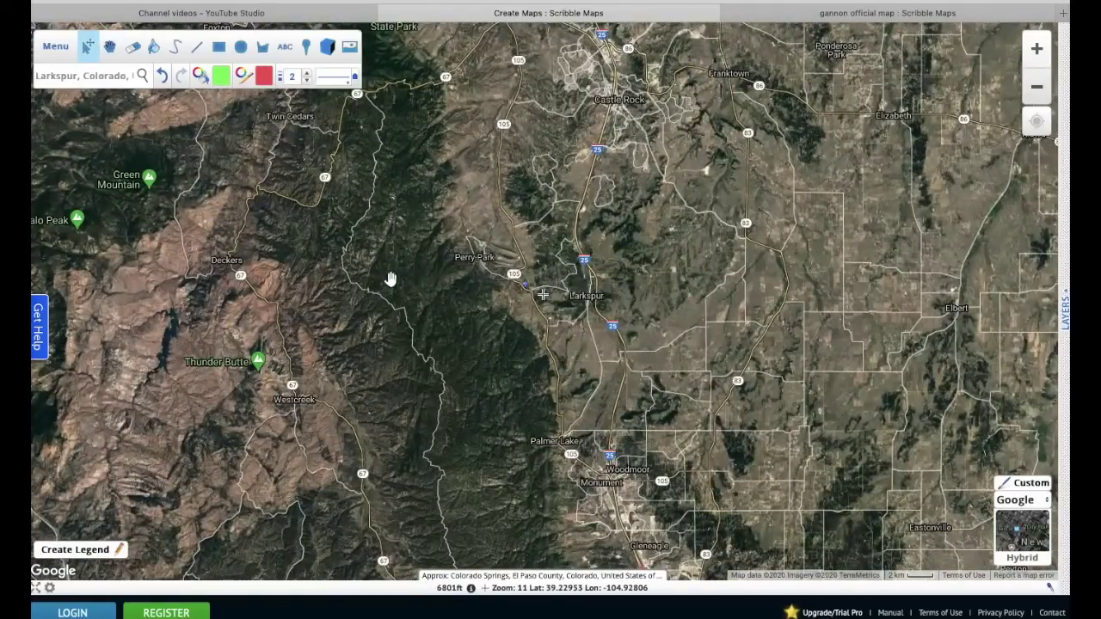
{"action": "left_click", "coordinate": [526, 285]}
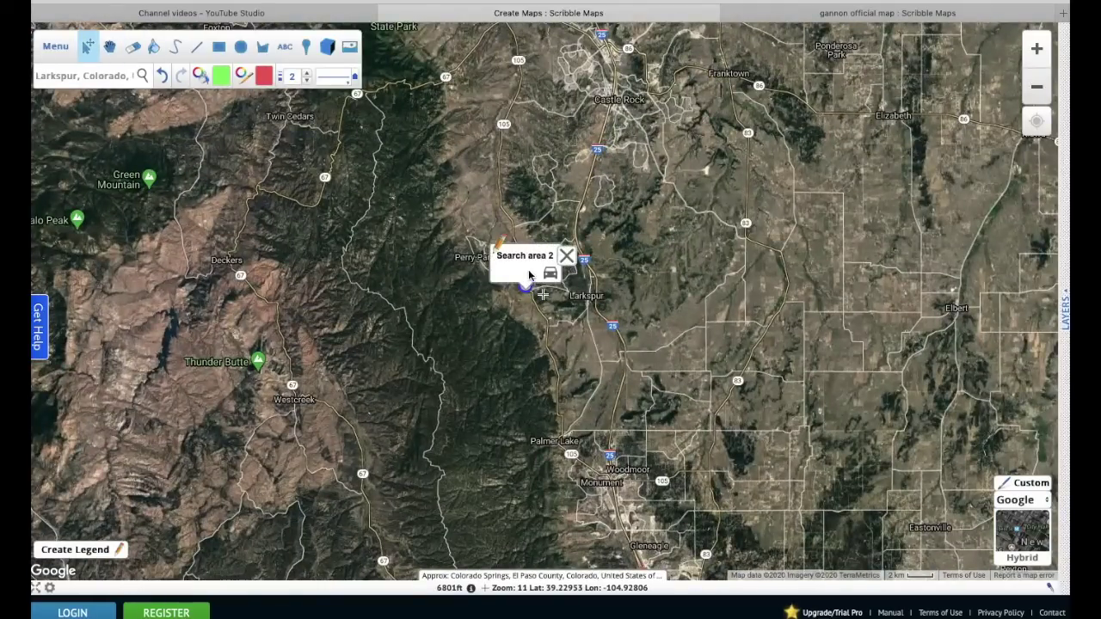
{"action": "left_click", "coordinate": [497, 247]}
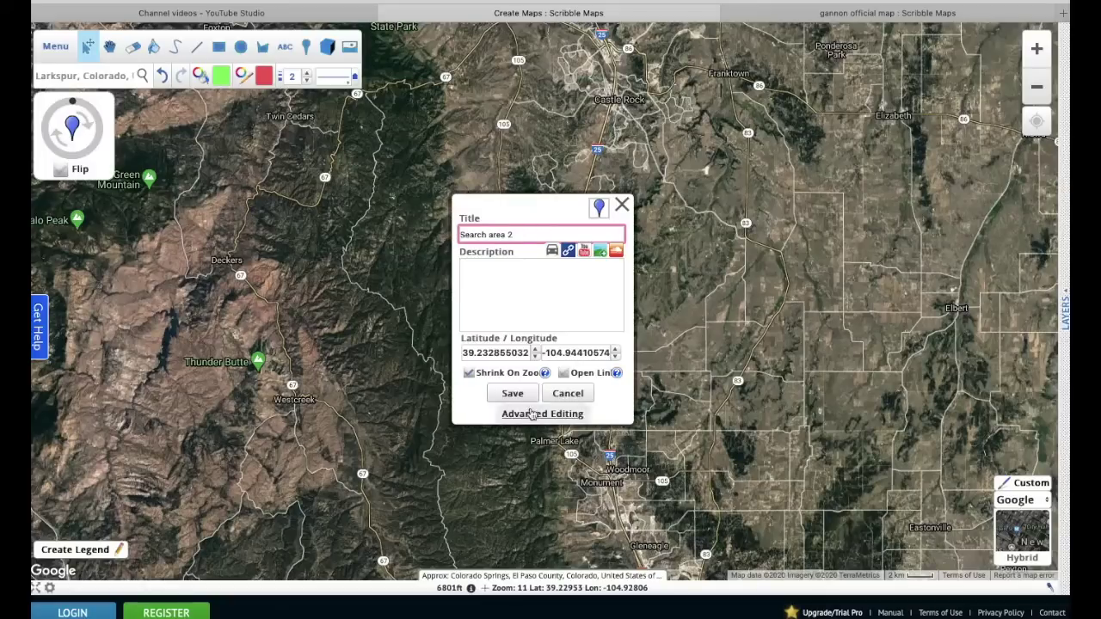
{"action": "left_click", "coordinate": [511, 394]}
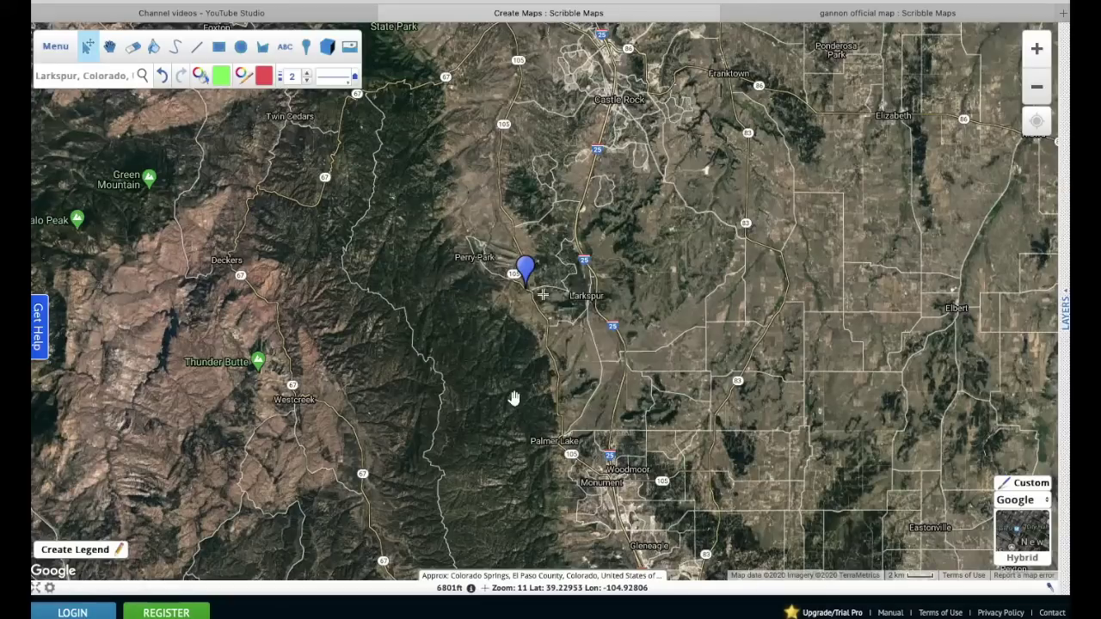
{"action": "left_click", "coordinate": [110, 48]}
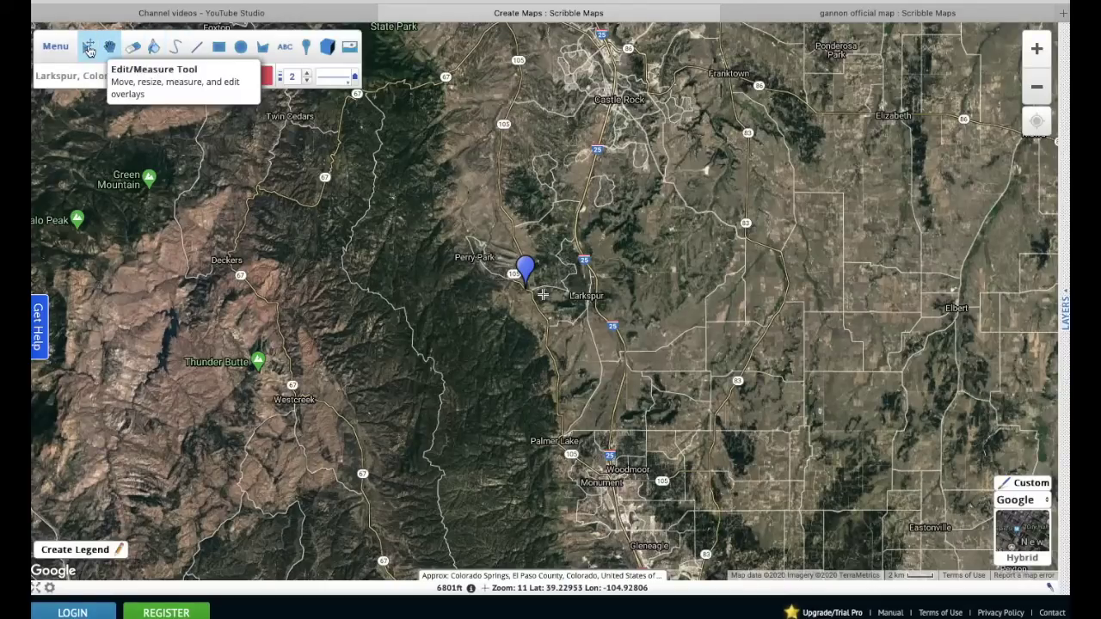
- Reopen the Search area 2 marker's details to confirm the setting, then close them
{"action": "left_click", "coordinate": [89, 49]}
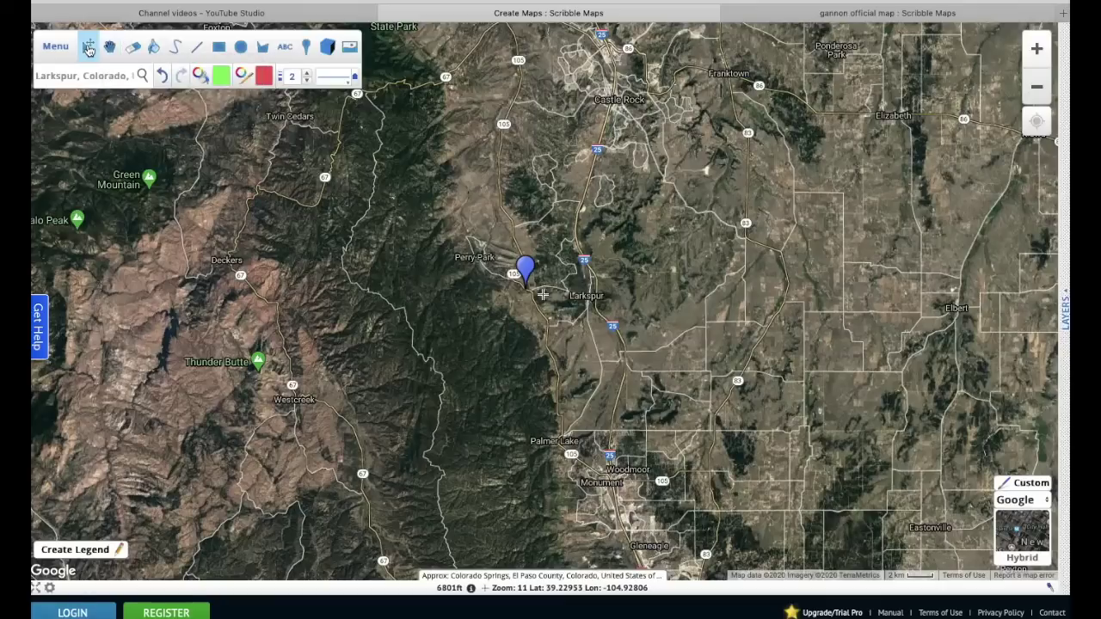
{"action": "left_click", "coordinate": [526, 272]}
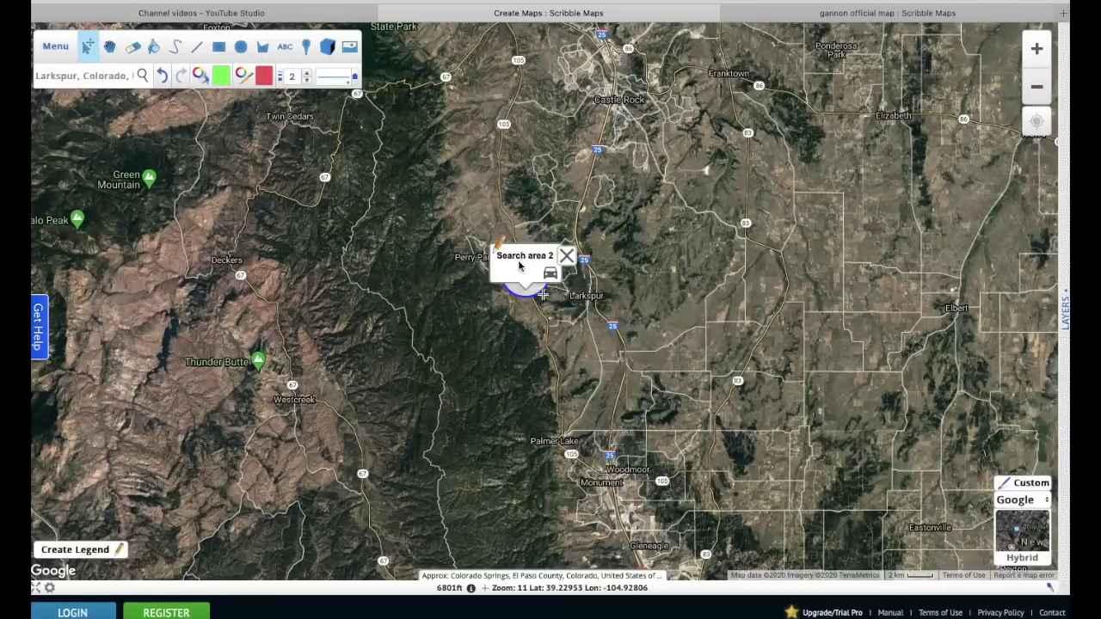
{"action": "left_click", "coordinate": [500, 247]}
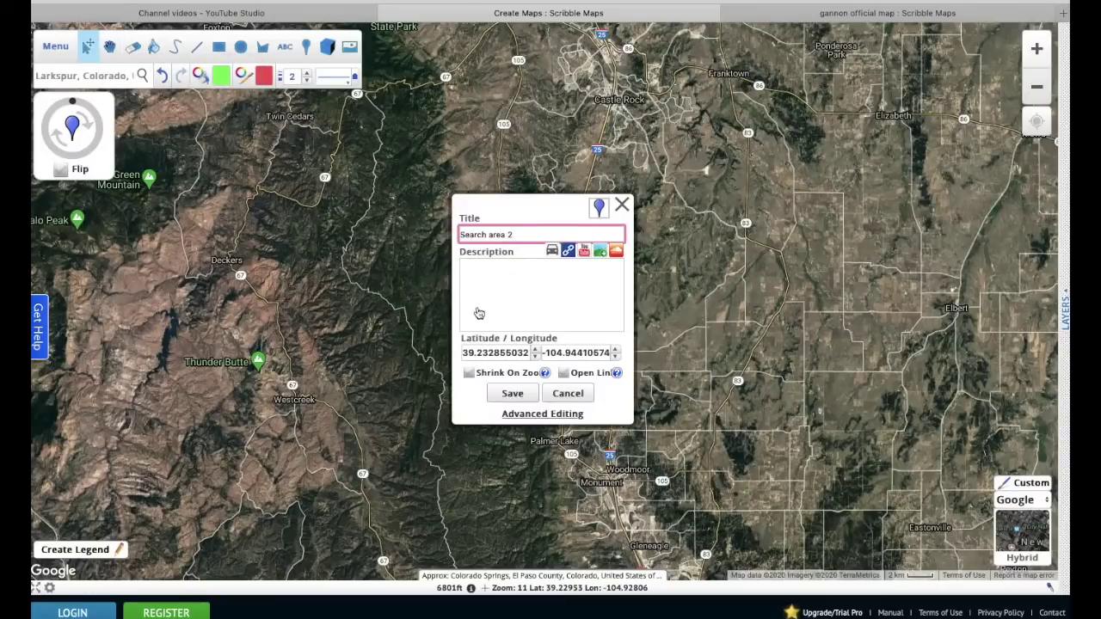
{"action": "left_click", "coordinate": [570, 395]}
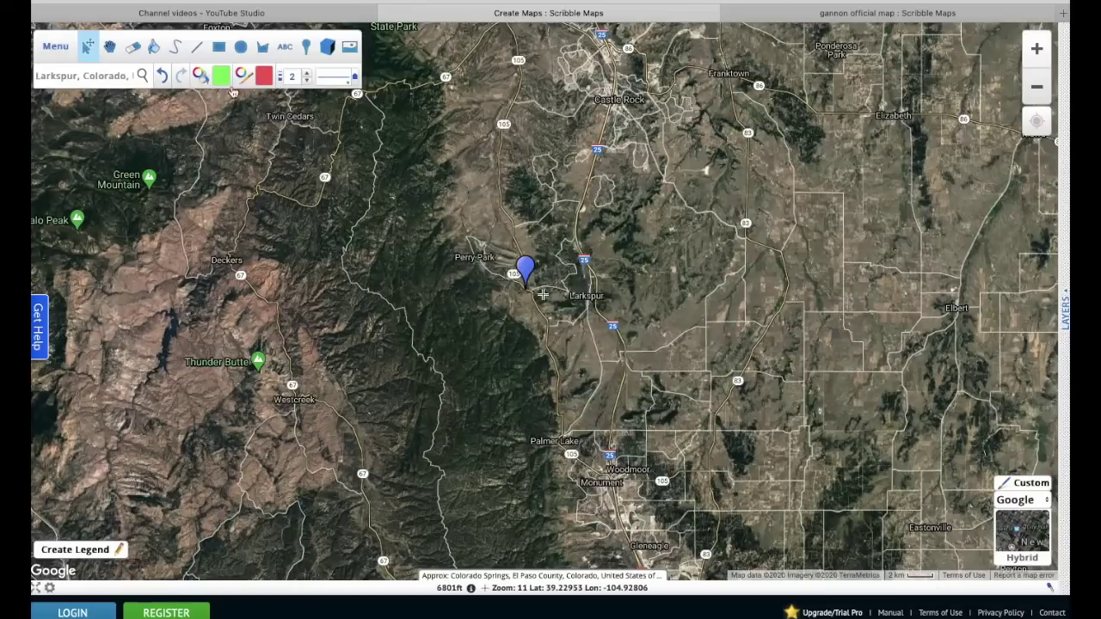
{"action": "left_click", "coordinate": [109, 46]}
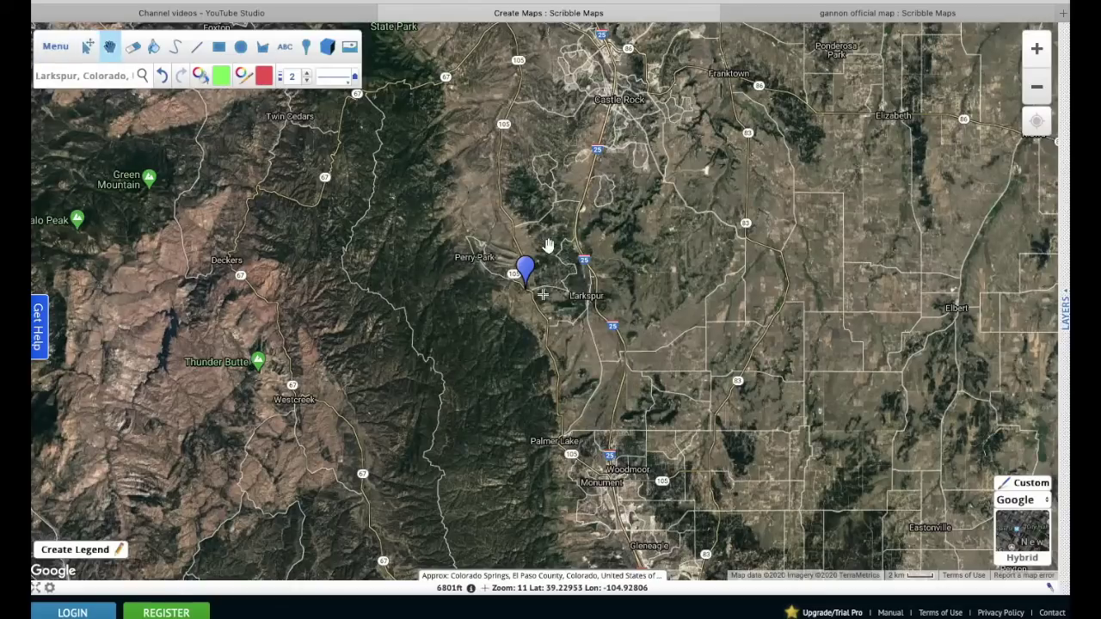
- Zoom the map out about two levels, check another app, then zoom back in one level
{"action": "double_click", "coordinate": [1037, 86]}
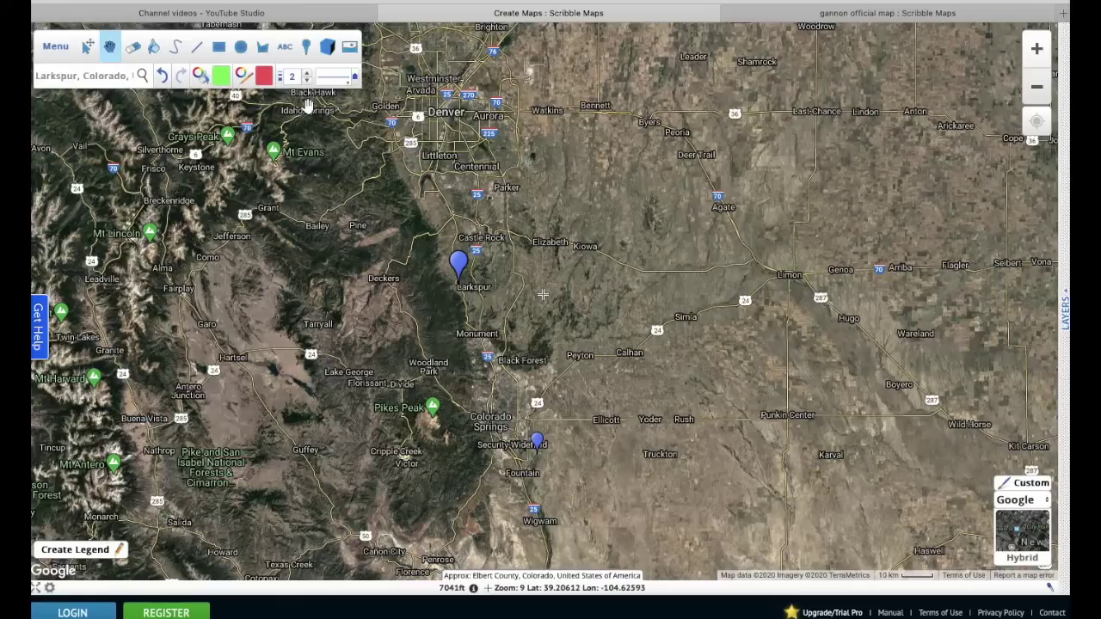
{"action": "mouse_move", "coordinate": [466, 607]}
{"action": "left_click", "coordinate": [533, 608]}
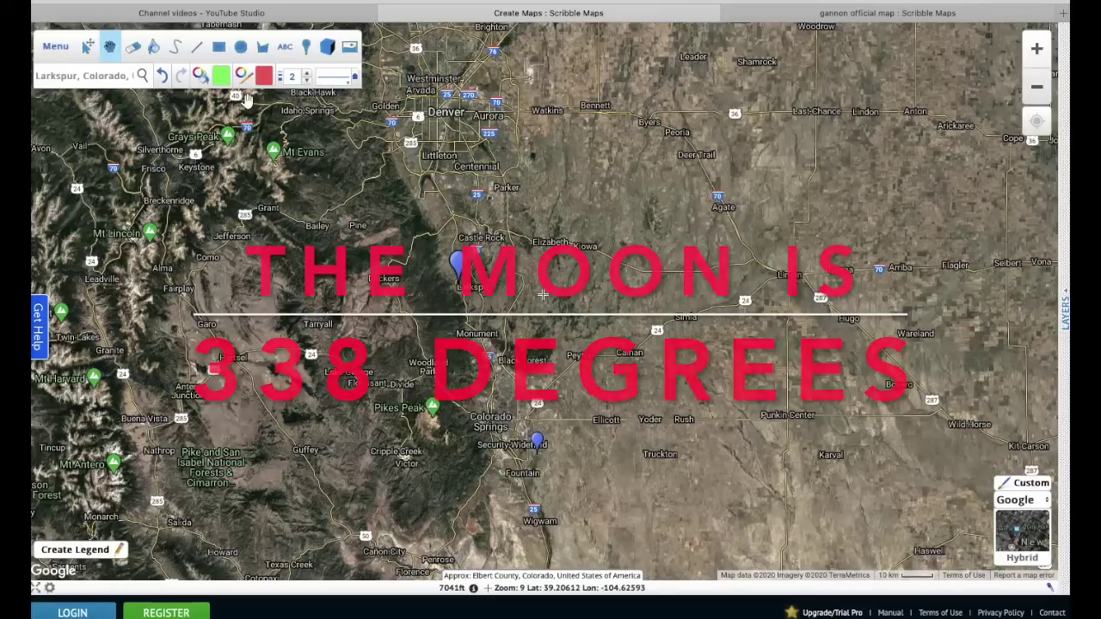
{"action": "left_click", "coordinate": [198, 47]}
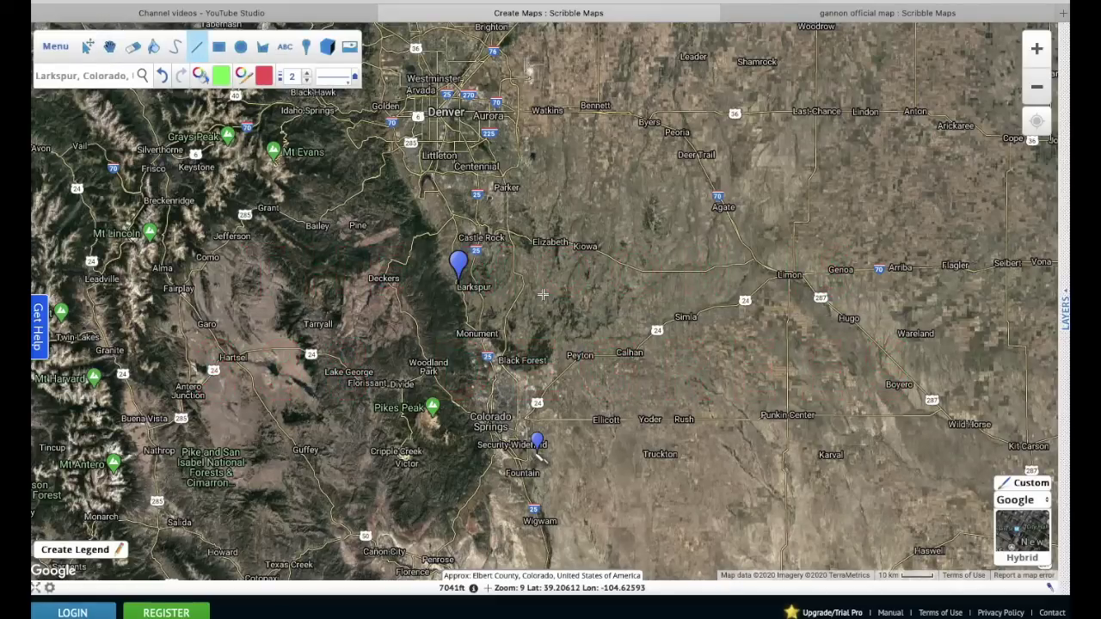
{"action": "left_click", "coordinate": [1038, 49]}
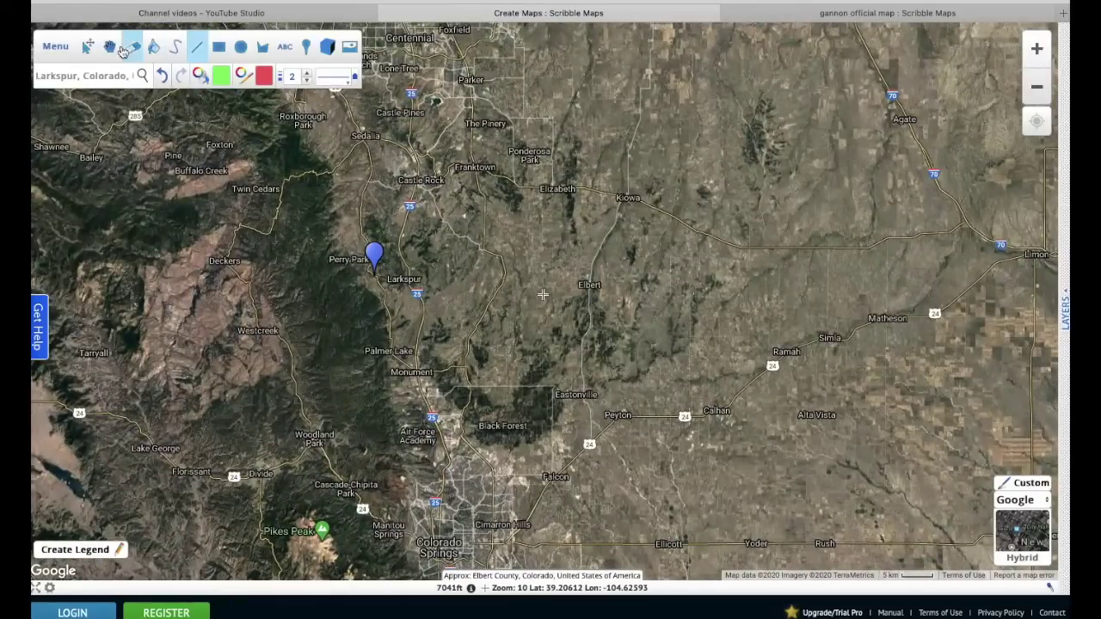
- Draw a red 37.81-mile line from the southern marker to the Larkspur marker, redoing the first attempt
{"action": "left_click", "coordinate": [109, 46]}
{"action": "left_click_drag", "start_coordinate": [503, 393], "coordinate": [607, 275]}
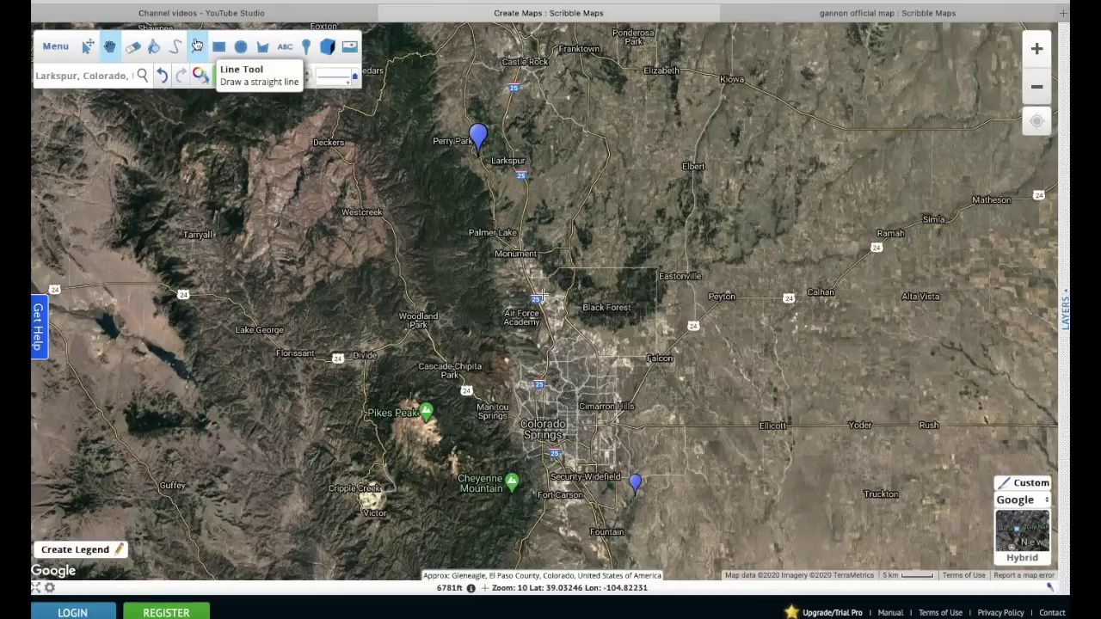
{"action": "left_click", "coordinate": [197, 44]}
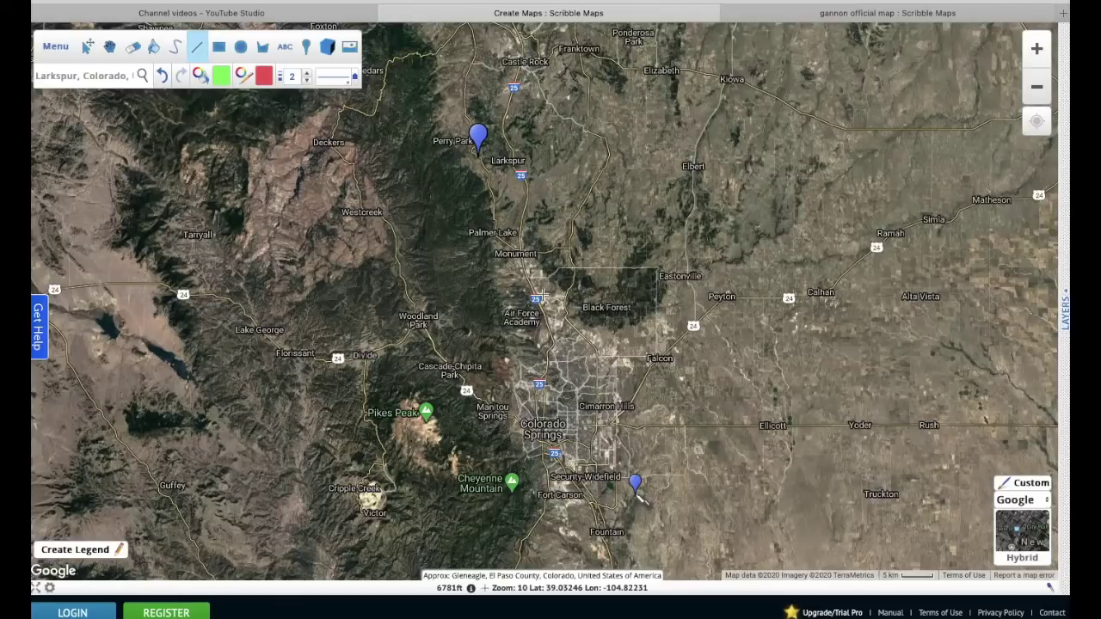
{"action": "left_click", "coordinate": [638, 497]}
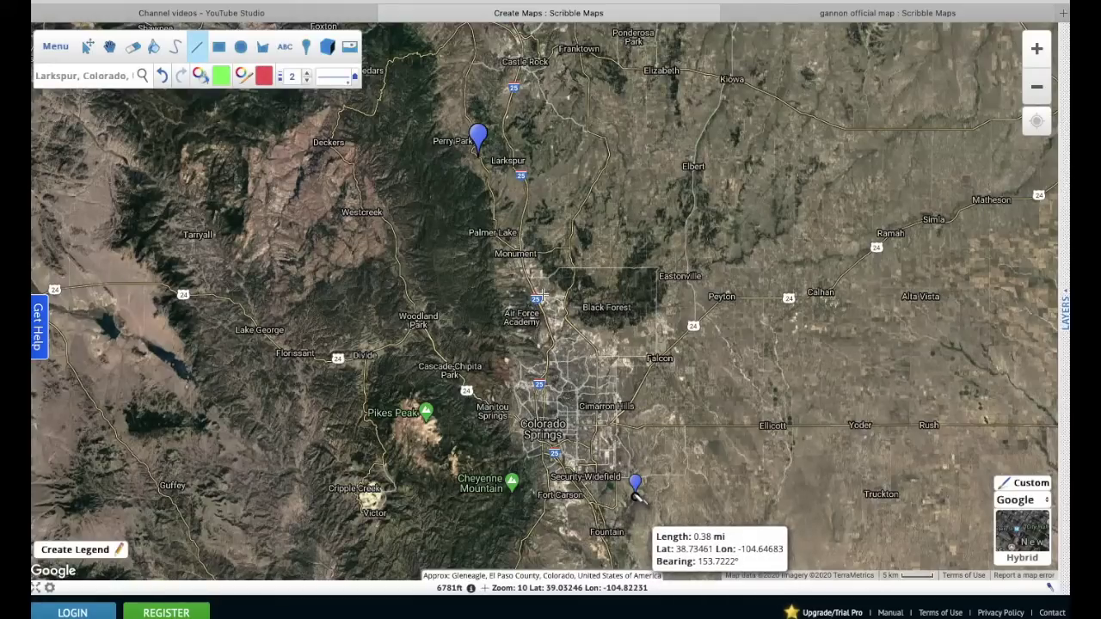
{"action": "double_click", "coordinate": [482, 181]}
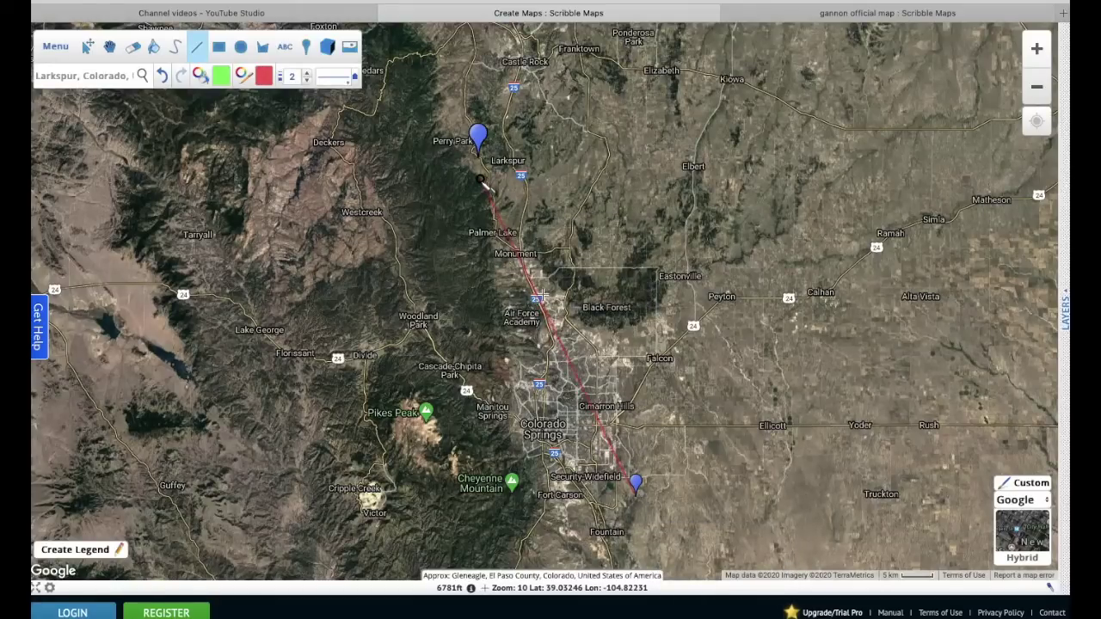
{"action": "key", "text": "ctrl+z"}
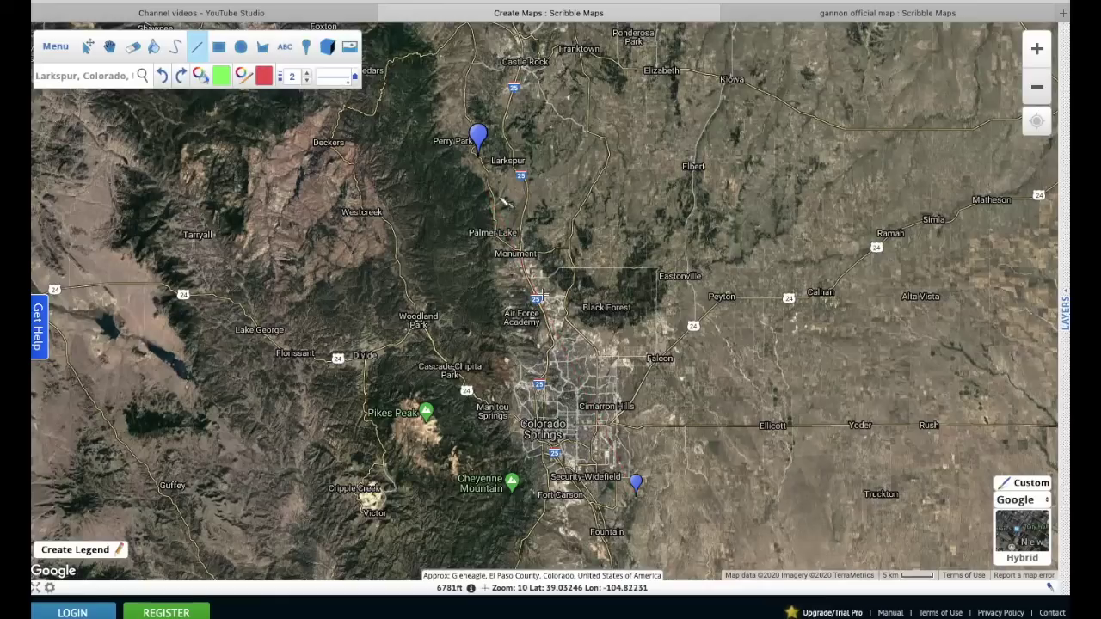
{"action": "left_click", "coordinate": [638, 497]}
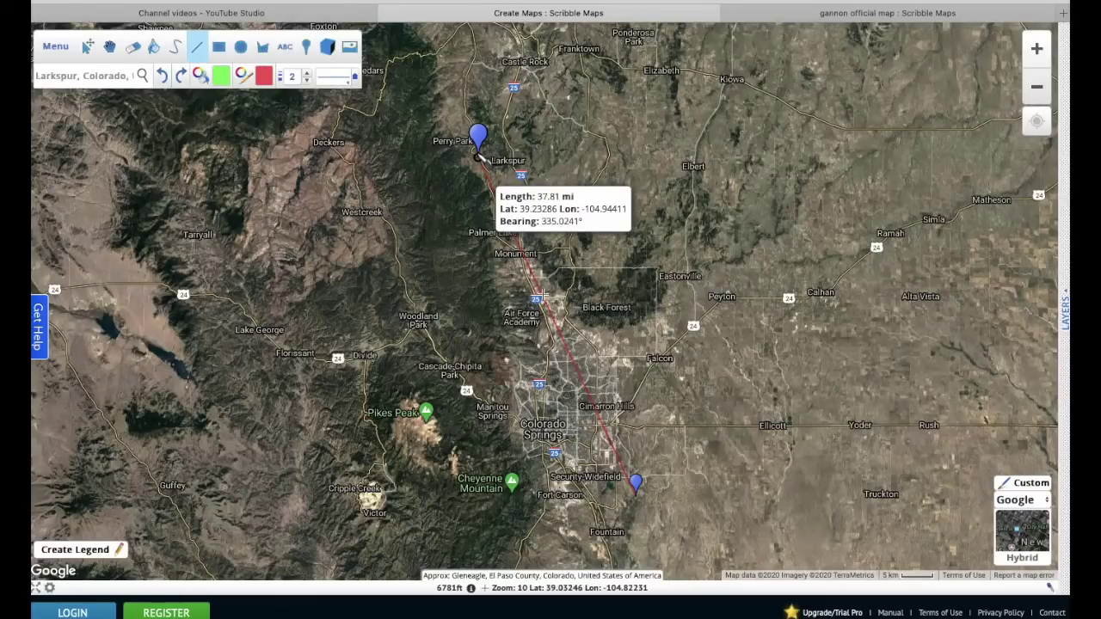
{"action": "double_click", "coordinate": [480, 158]}
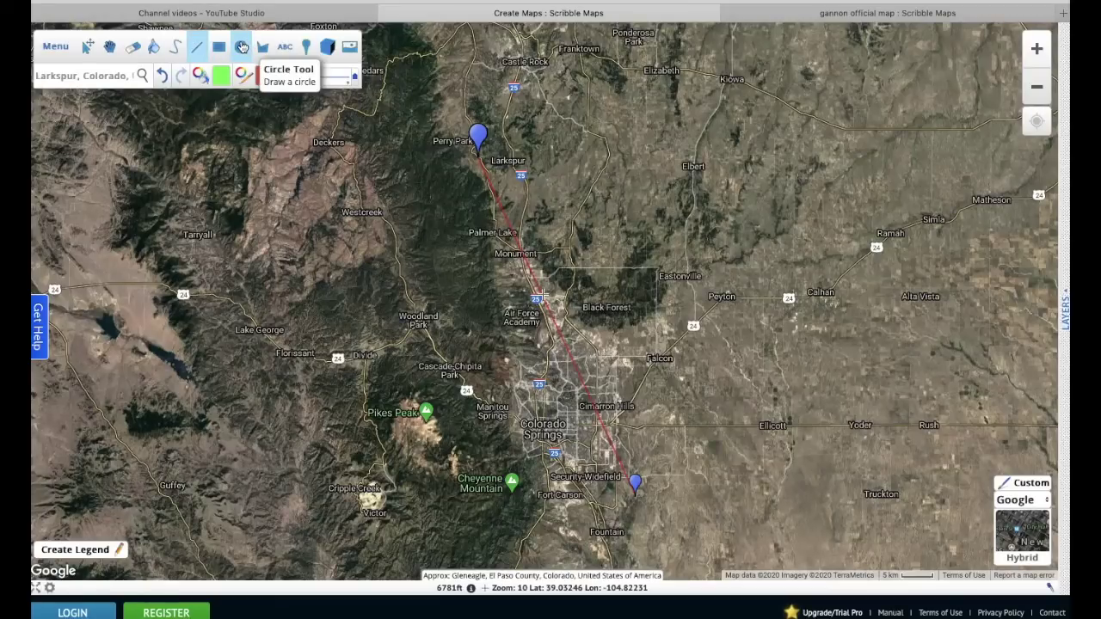
- Draw a green-filled circle outward from the southern marker, enlarging it to about 37.95 mi radius
{"action": "left_click", "coordinate": [242, 47]}
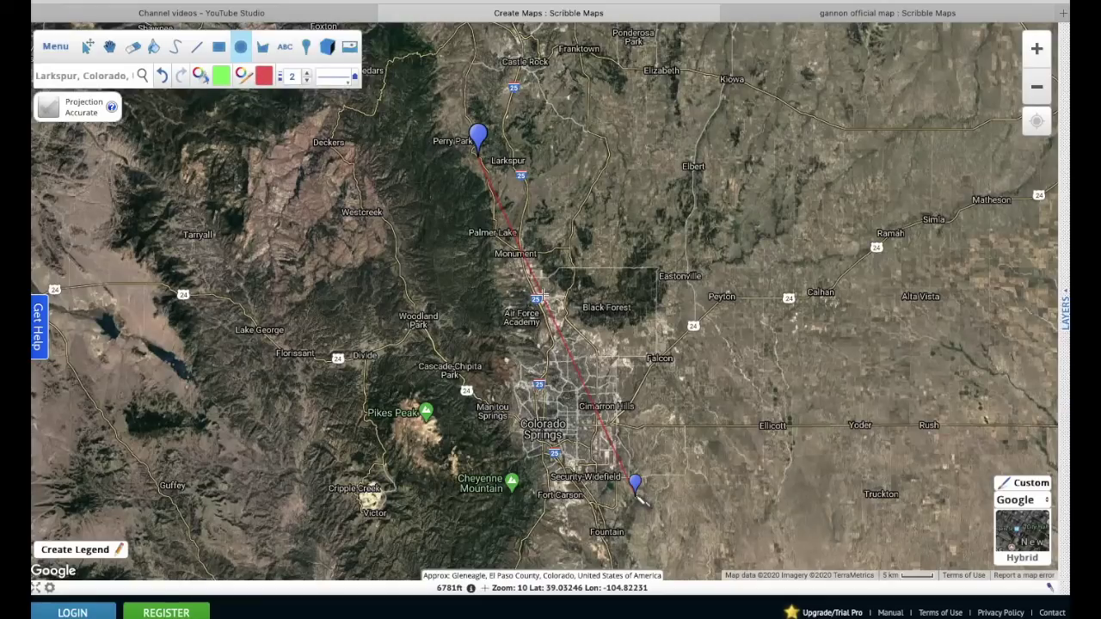
{"action": "mouse_move", "coordinate": [637, 498]}
{"action": "left_mouse_down"}
{"action": "mouse_move", "coordinate": [468, 374]}
{"action": "mouse_move", "coordinate": [425, 351]}
{"action": "mouse_move", "coordinate": [411, 360]}
{"action": "mouse_move", "coordinate": [361, 289]}
{"action": "left_mouse_up"}
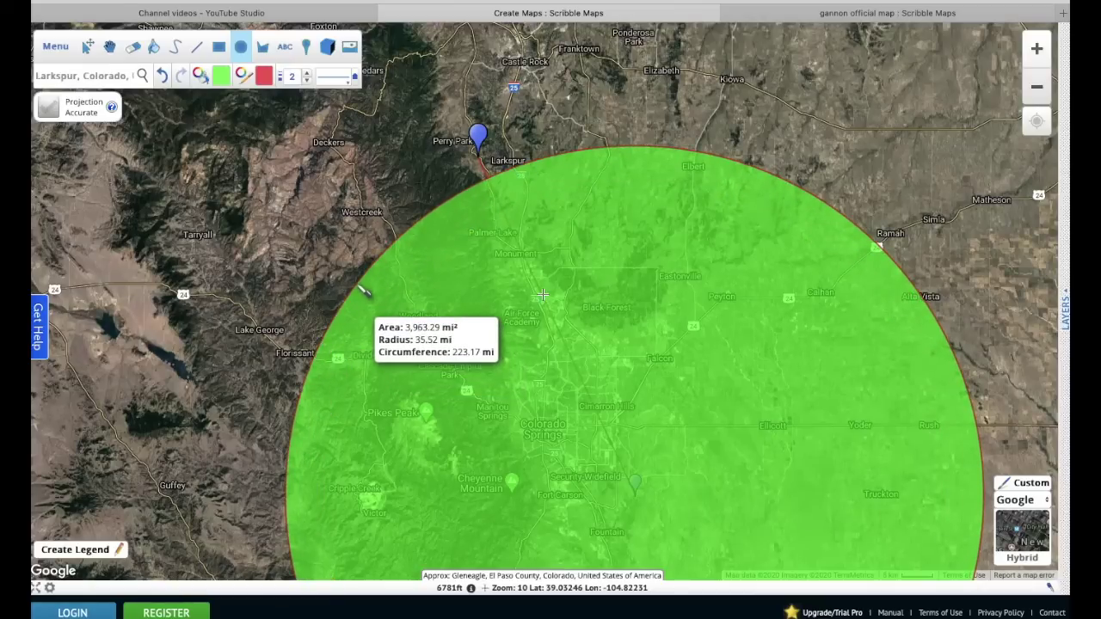
{"action": "left_click_drag", "start_coordinate": [361, 288], "coordinate": [362, 289]}
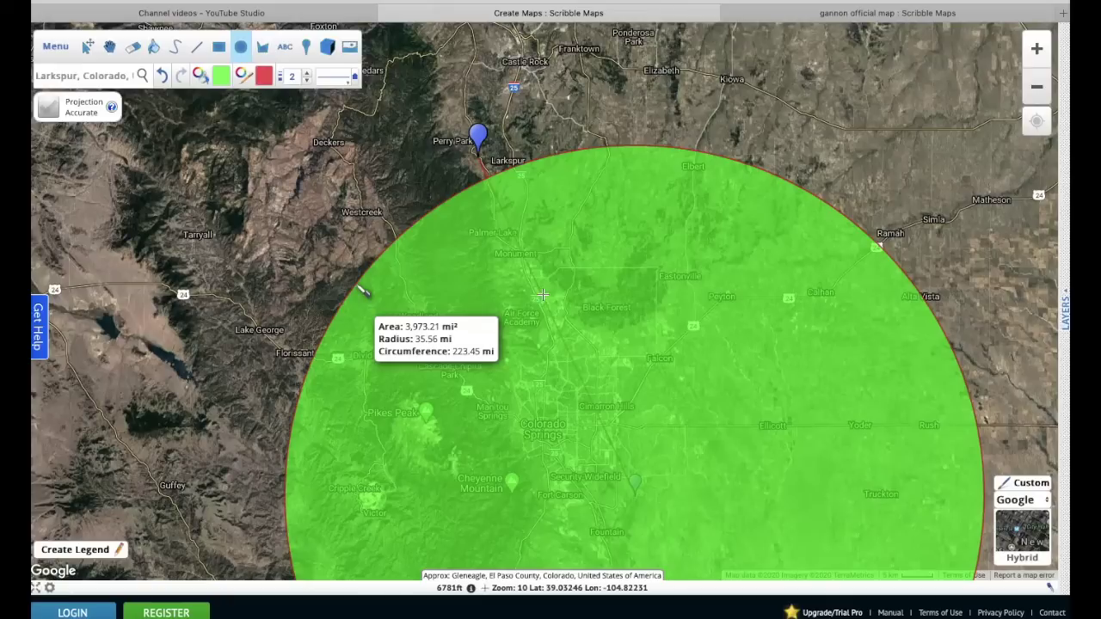
{"action": "left_click_drag", "start_coordinate": [364, 291], "coordinate": [365, 291]}
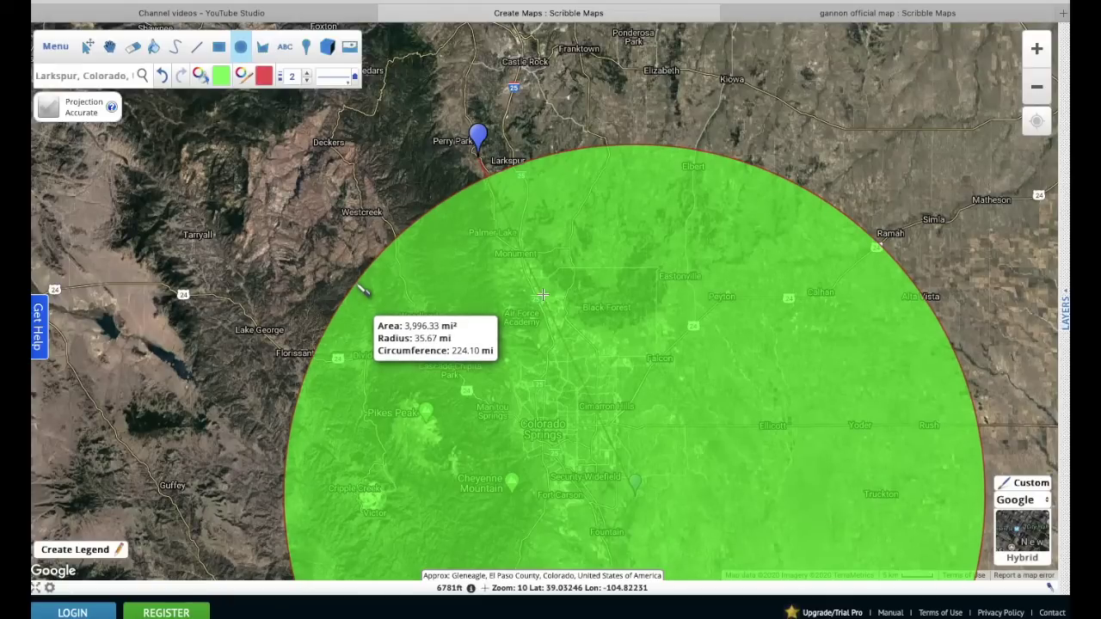
{"action": "left_click_drag", "start_coordinate": [365, 291], "coordinate": [343, 277]}
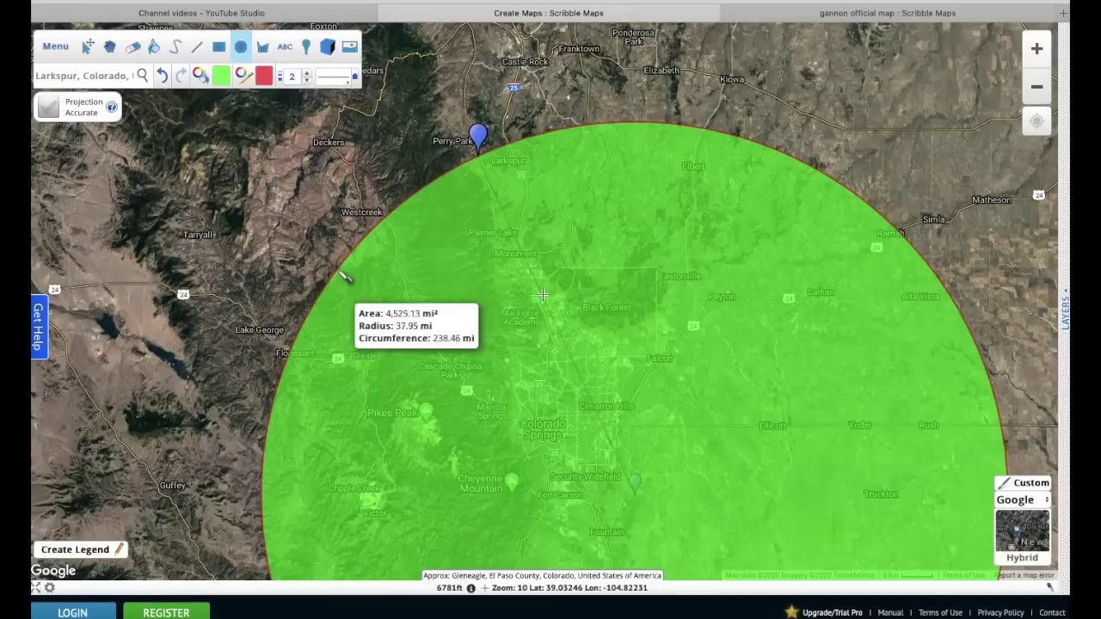
{"action": "left_click_drag", "start_coordinate": [344, 277], "coordinate": [345, 276]}
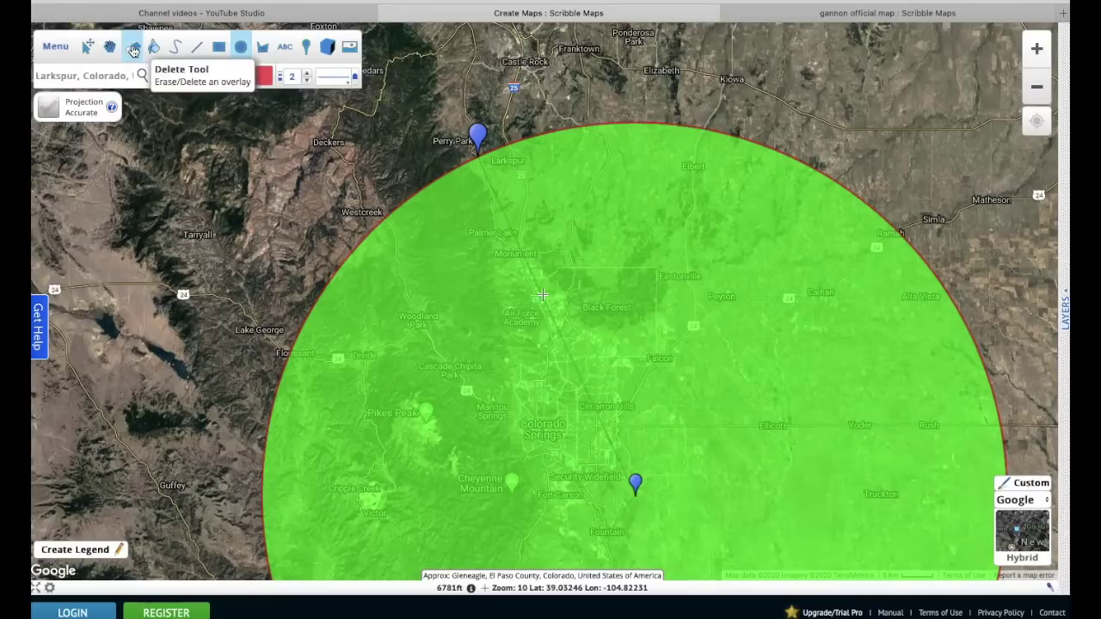
- Erase the circle's green fill and zoom out to see the whole red ring
{"action": "left_click", "coordinate": [133, 50]}
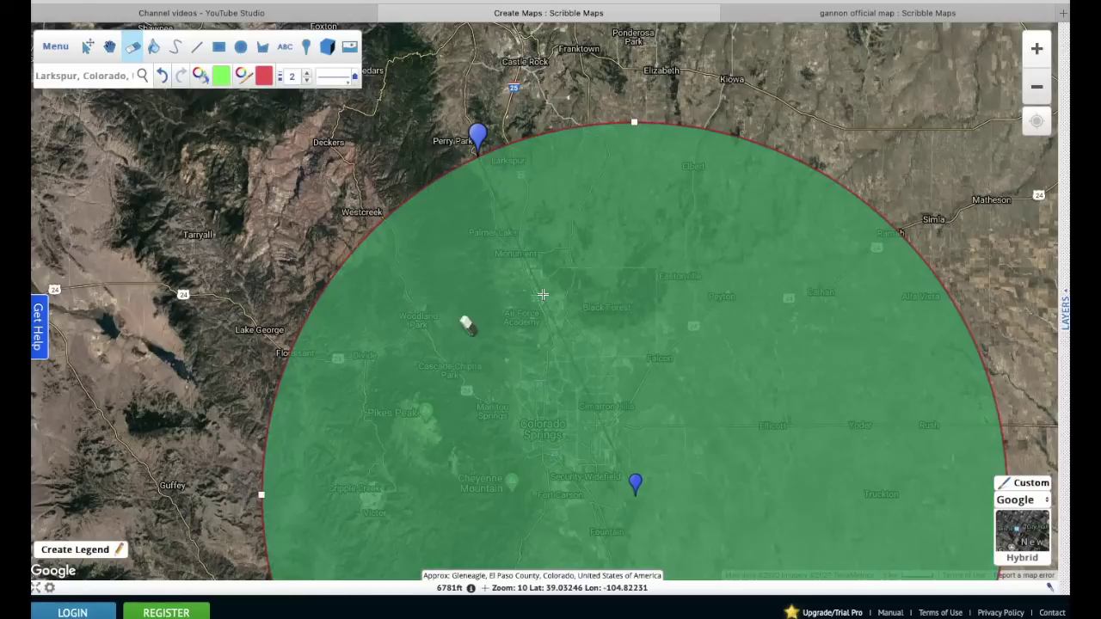
{"action": "left_click", "coordinate": [466, 320]}
{"action": "left_click", "coordinate": [112, 48]}
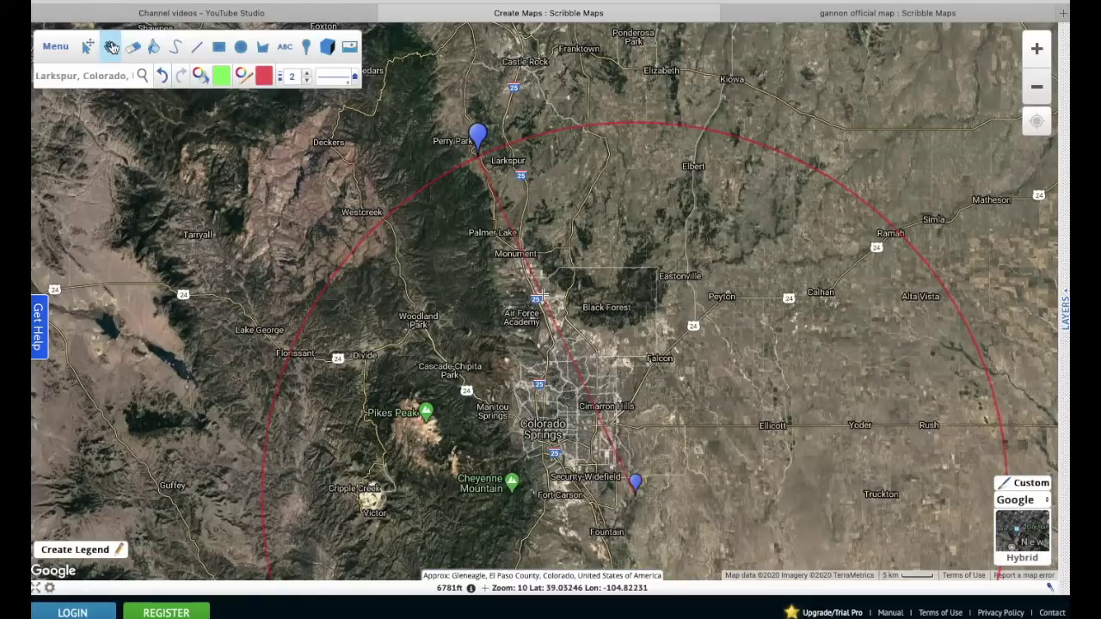
{"action": "left_click", "coordinate": [1037, 86]}
- Select the red circle to check its radius, then recentre the map on it
{"action": "left_click", "coordinate": [88, 47]}
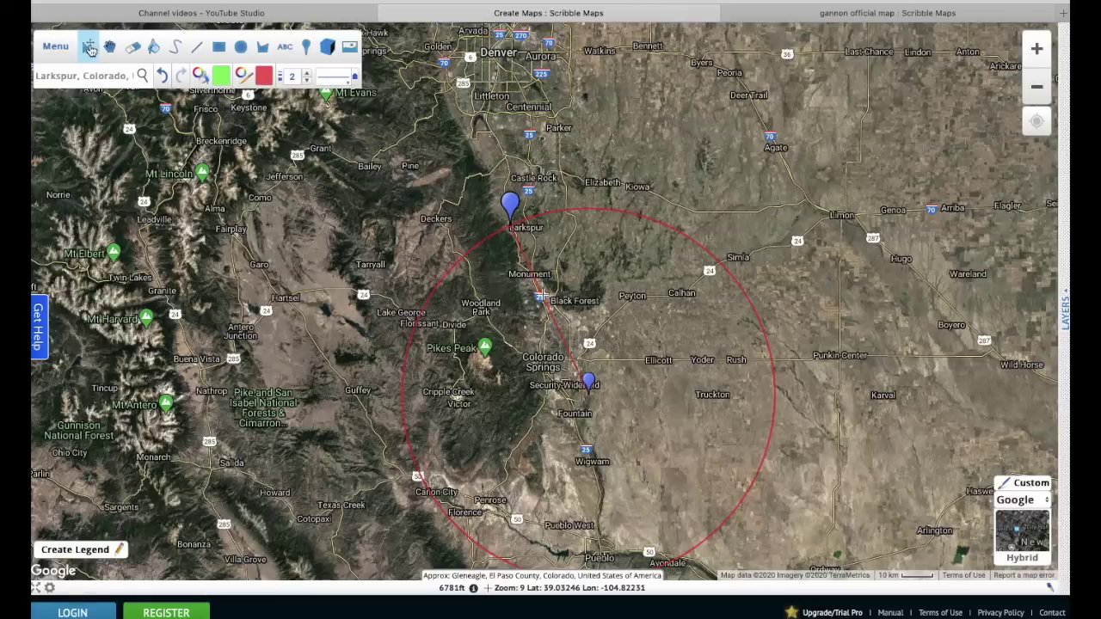
{"action": "left_click", "coordinate": [555, 293]}
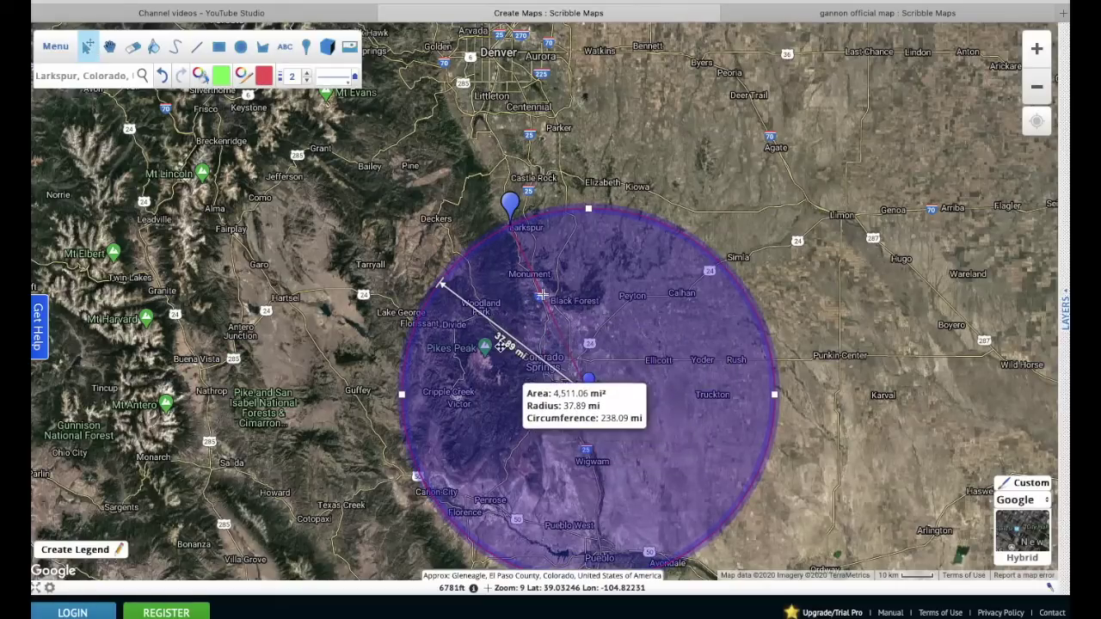
{"action": "left_click", "coordinate": [521, 216]}
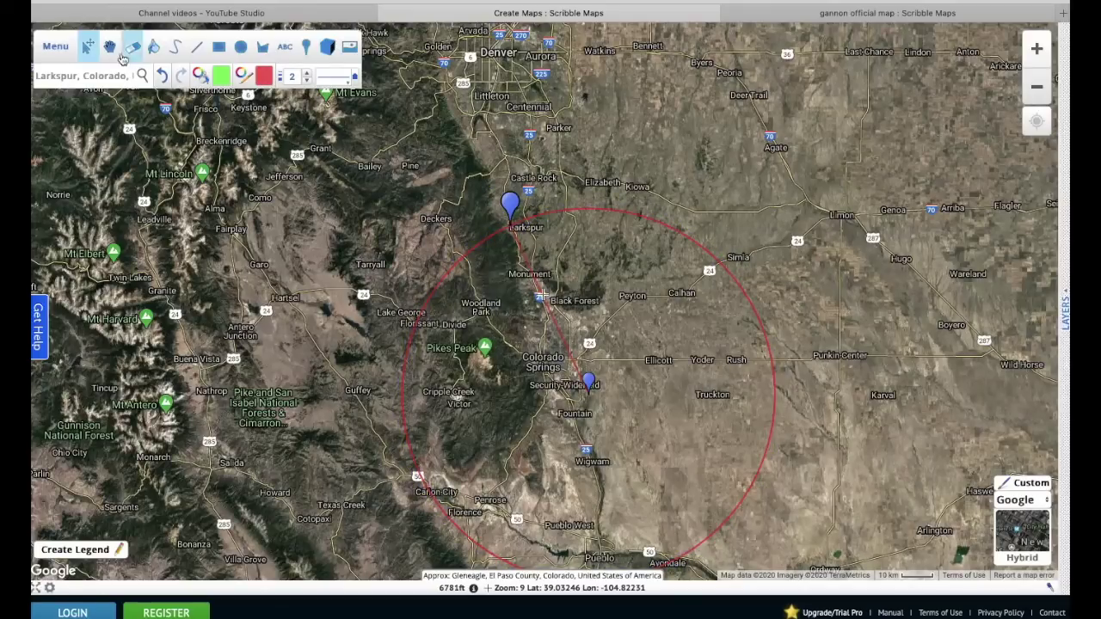
{"action": "left_click", "coordinate": [111, 45]}
{"action": "left_click_drag", "start_coordinate": [602, 396], "coordinate": [533, 299]}
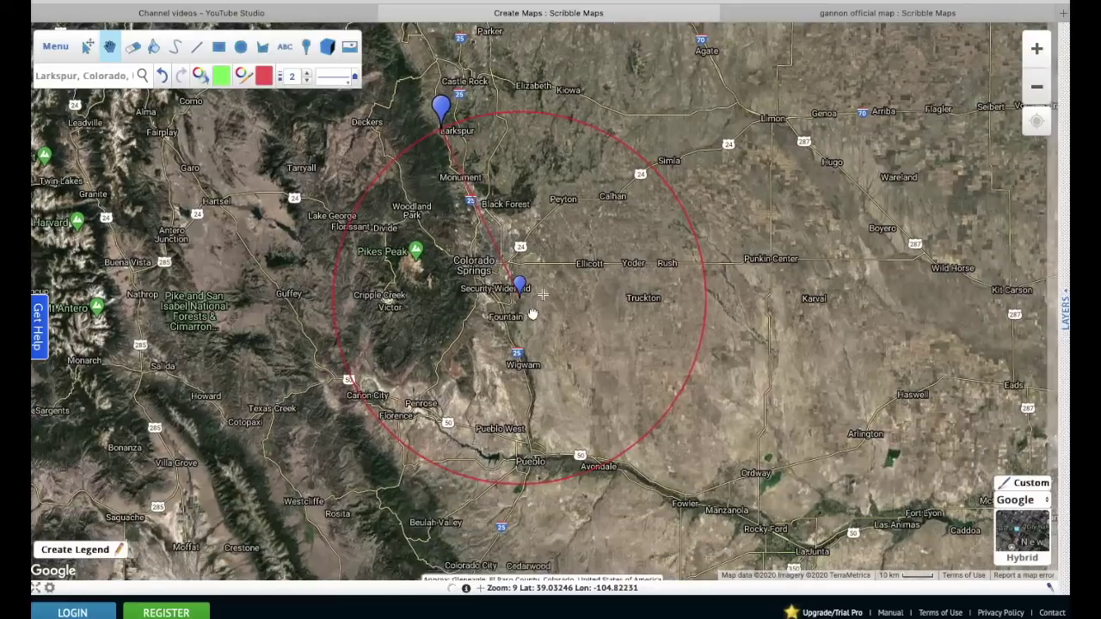
- Switch the base map to Road and zoom in three levels toward the southern marker
{"action": "mouse_move", "coordinate": [1024, 526]}
{"action": "left_click", "coordinate": [977, 529]}
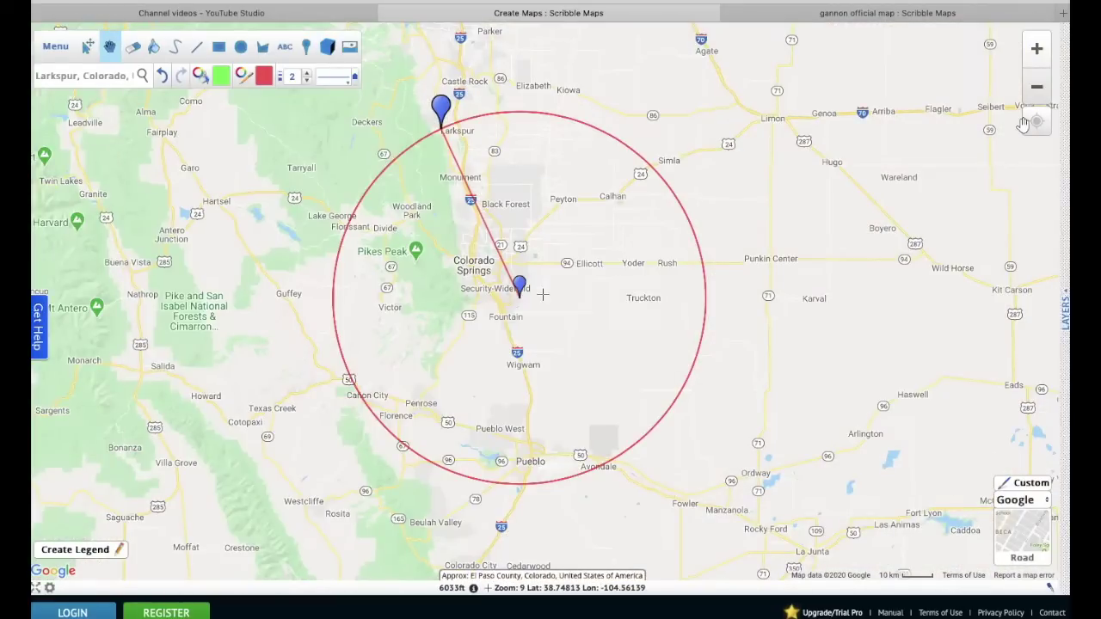
{"action": "left_click", "coordinate": [1038, 49]}
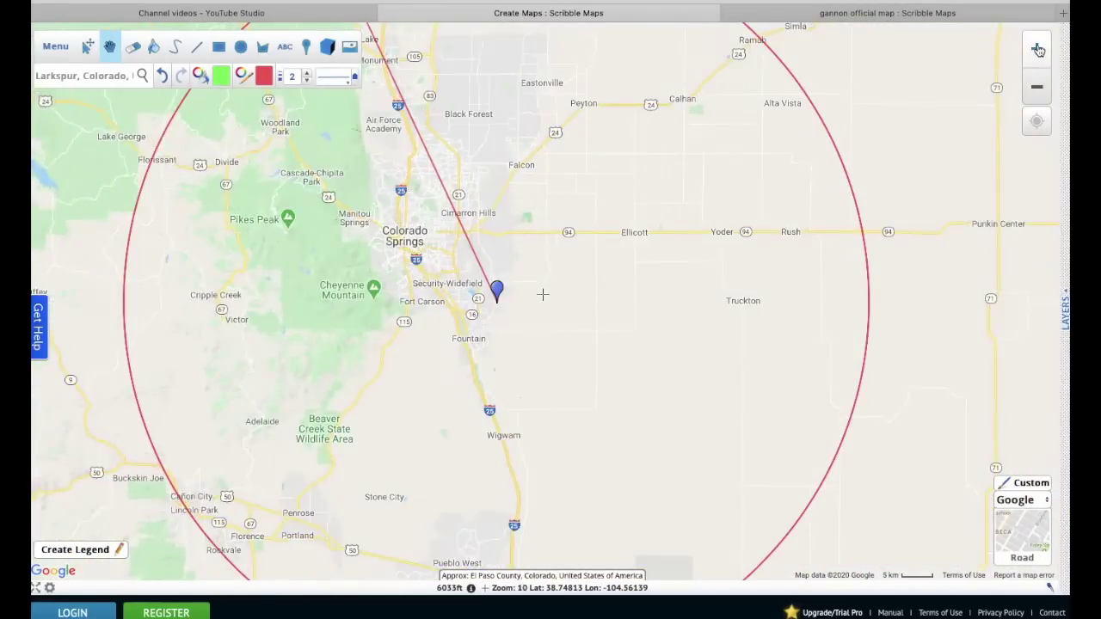
{"action": "left_click", "coordinate": [1038, 49]}
{"action": "left_click", "coordinate": [1038, 49]}
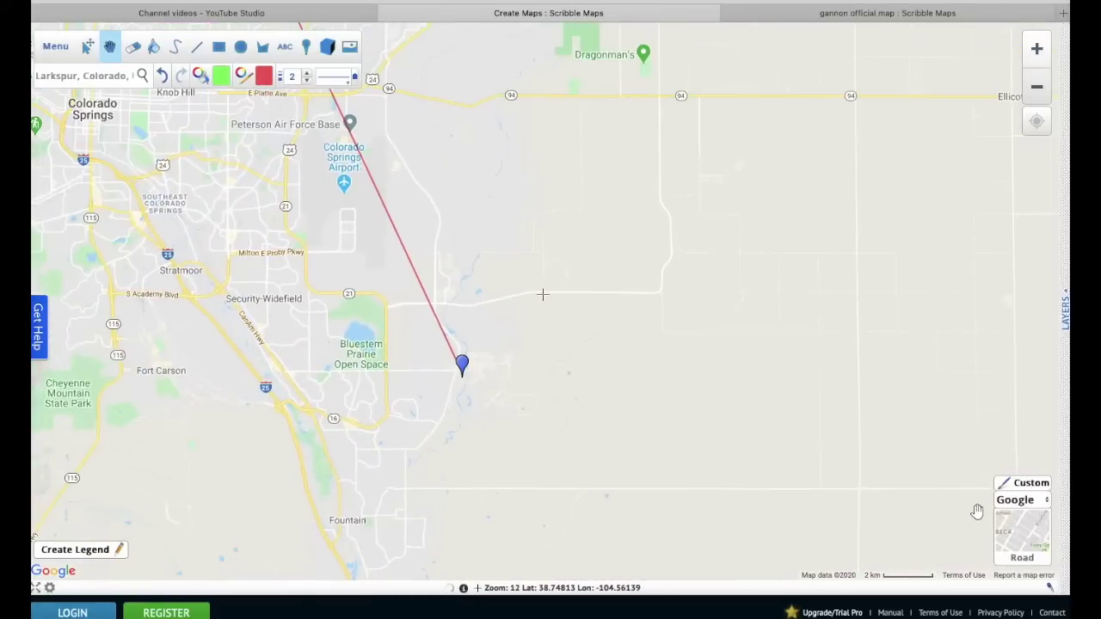
- Switch to Terrain and pan north past the Air Force Academy to Larkspur
{"action": "mouse_move", "coordinate": [958, 531]}
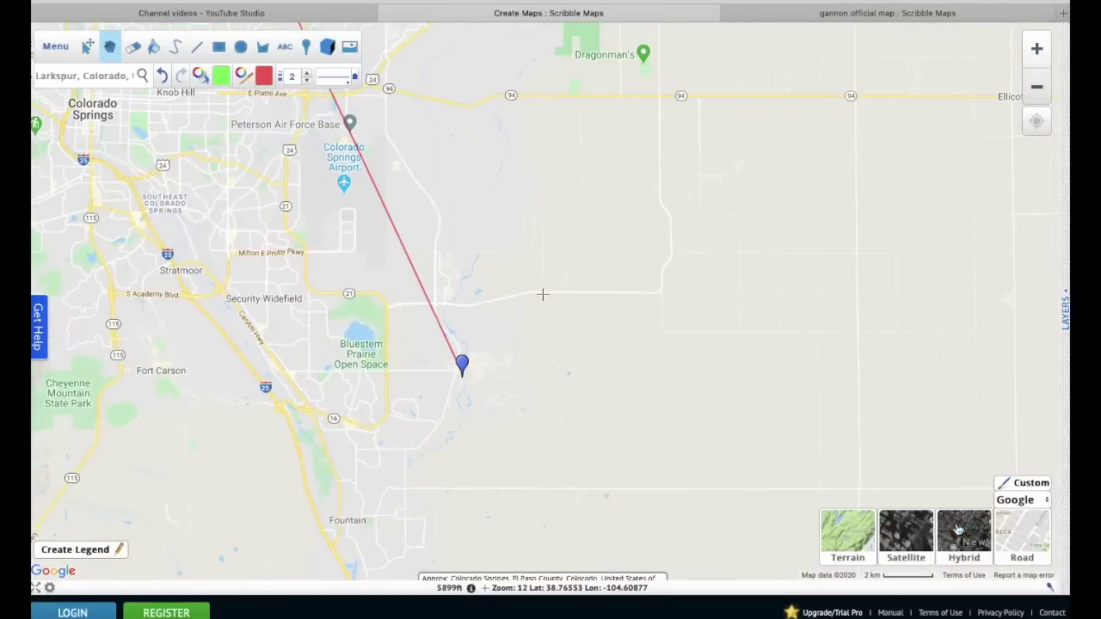
{"action": "left_click", "coordinate": [845, 537]}
{"action": "left_click_drag", "start_coordinate": [622, 304], "coordinate": [912, 532]}
{"action": "left_click_drag", "start_coordinate": [521, 164], "coordinate": [712, 379]}
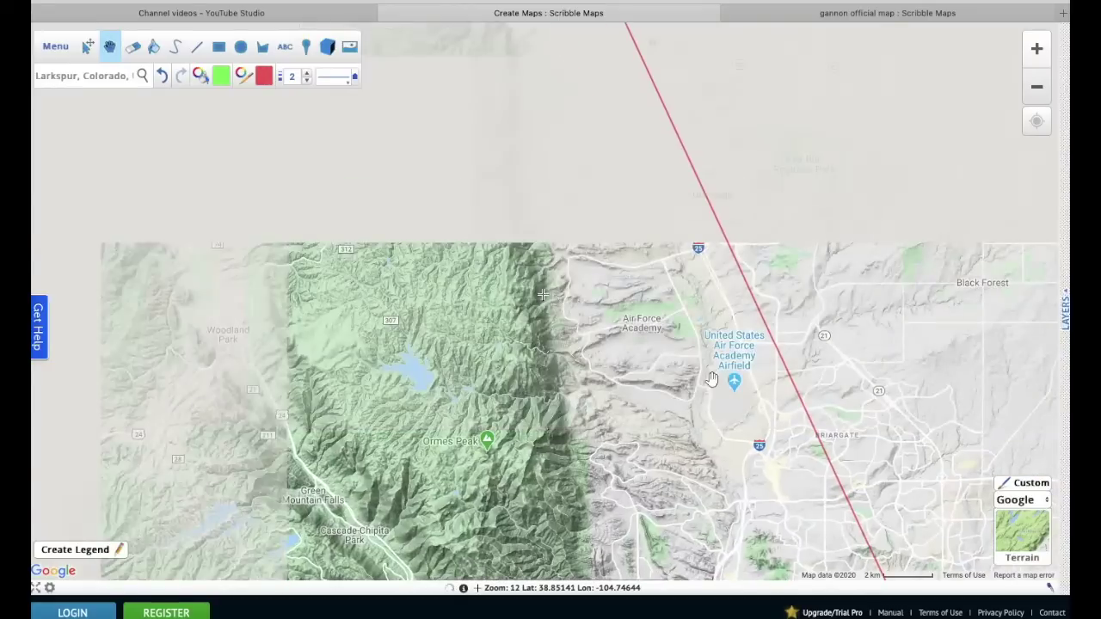
{"action": "left_click_drag", "start_coordinate": [673, 332], "coordinate": [717, 552]}
{"action": "left_click_drag", "start_coordinate": [599, 248], "coordinate": [628, 580]}
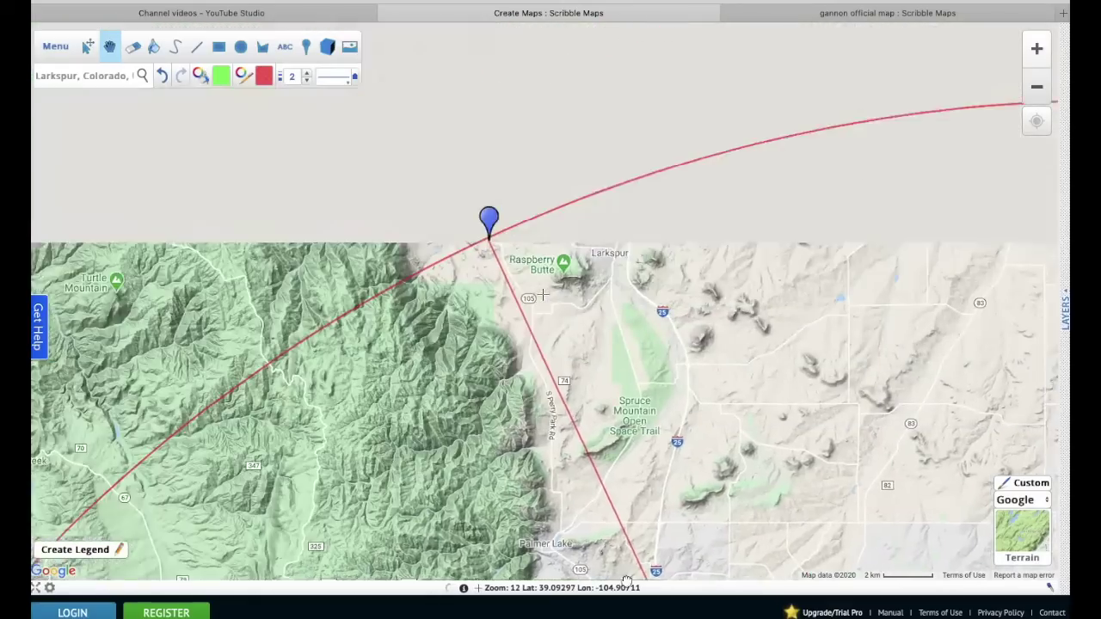
{"action": "left_click_drag", "start_coordinate": [558, 436], "coordinate": [561, 423]}
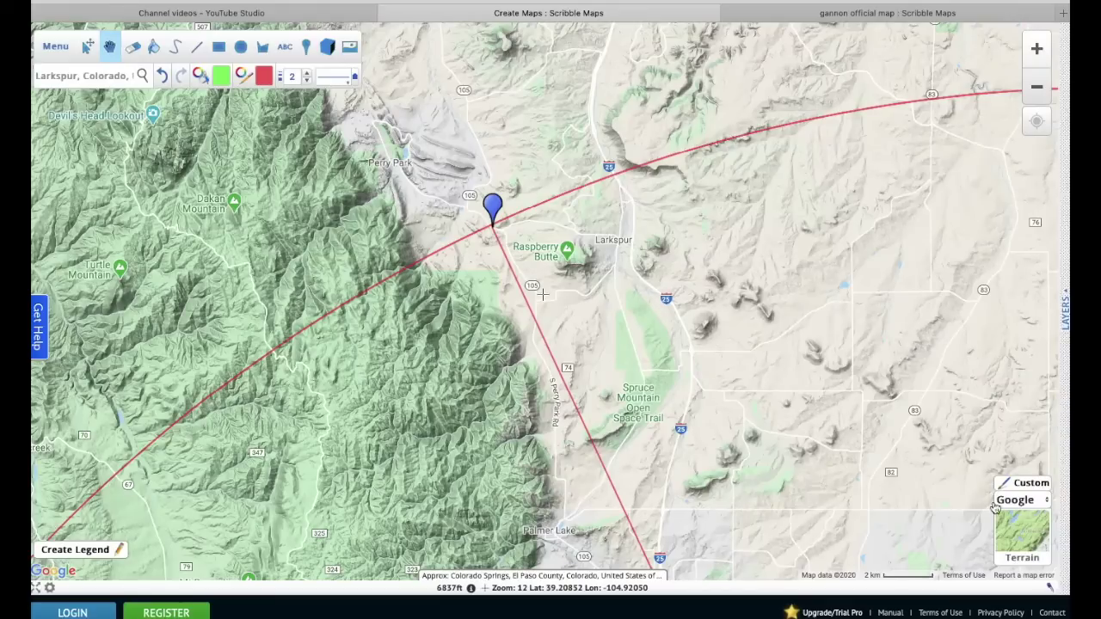
- Return to Hybrid imagery, zoom out two levels and bring Colorado Springs into view
{"action": "mouse_move", "coordinate": [1022, 540]}
{"action": "left_click", "coordinate": [976, 541]}
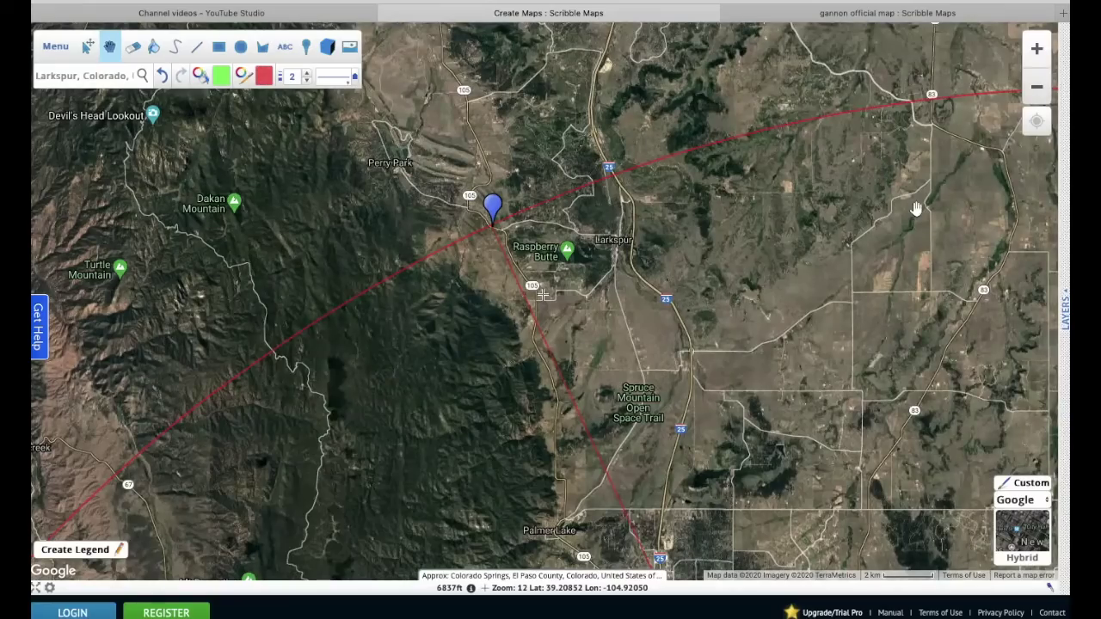
{"action": "left_click", "coordinate": [1037, 87]}
{"action": "left_click", "coordinate": [1037, 87]}
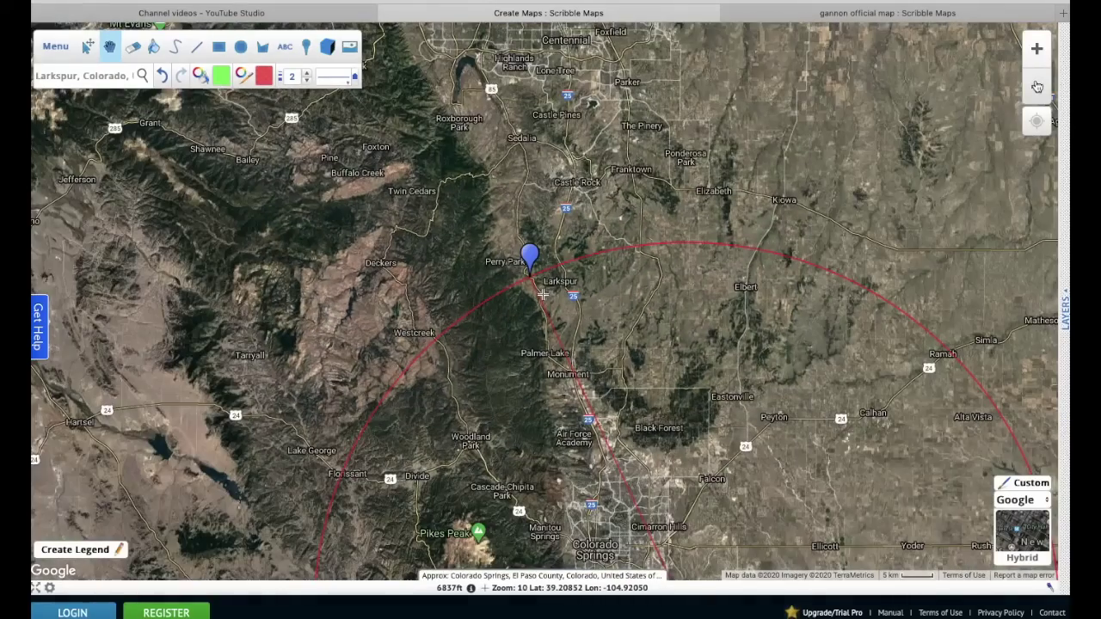
{"action": "left_click_drag", "start_coordinate": [639, 330], "coordinate": [593, 172]}
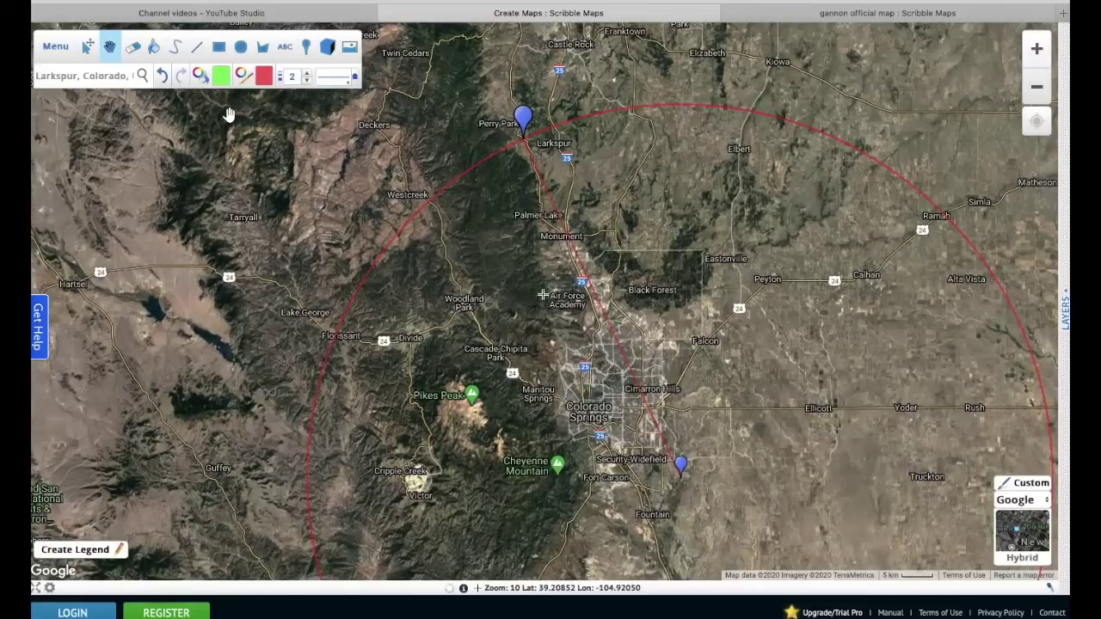
- Draw a straight line about 46.89 mi from the southern blue marker to near Castle Rock
{"action": "left_click", "coordinate": [196, 47]}
{"action": "left_click", "coordinate": [828, 473]}
{"action": "left_click", "coordinate": [679, 466]}
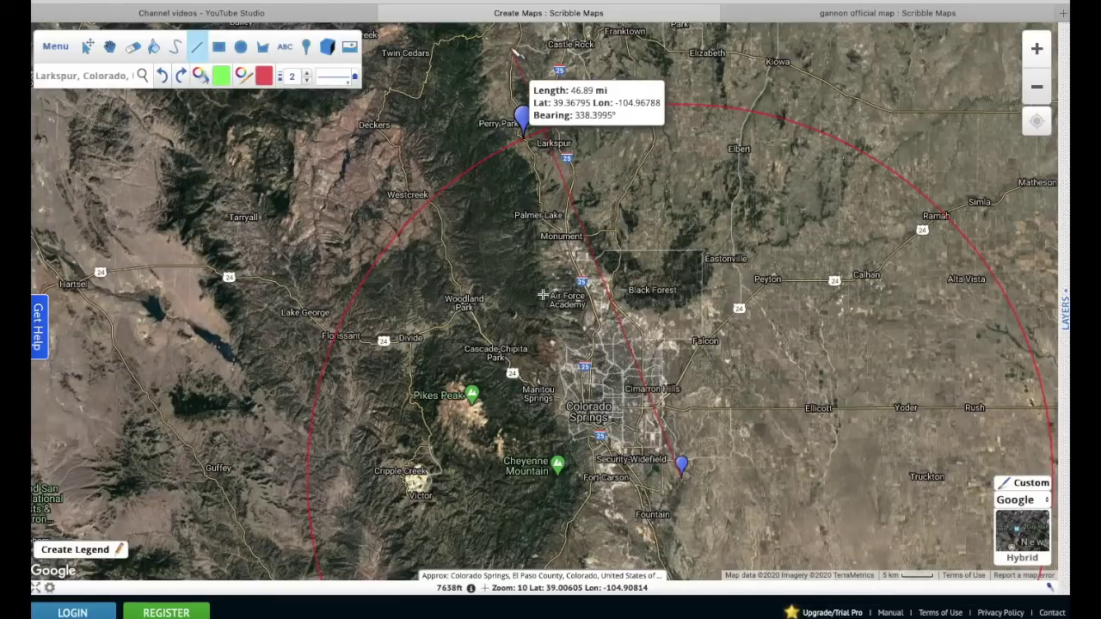
{"action": "double_click", "coordinate": [514, 52]}
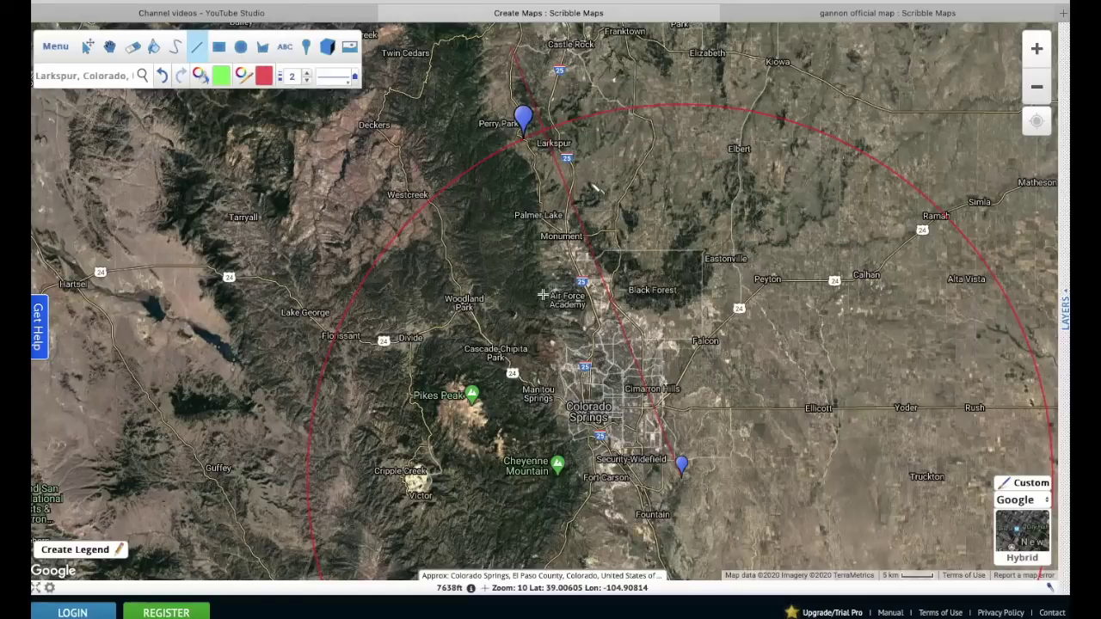
- Zoom in three levels and centre the view on the Larkspur marker
{"action": "left_click", "coordinate": [111, 47]}
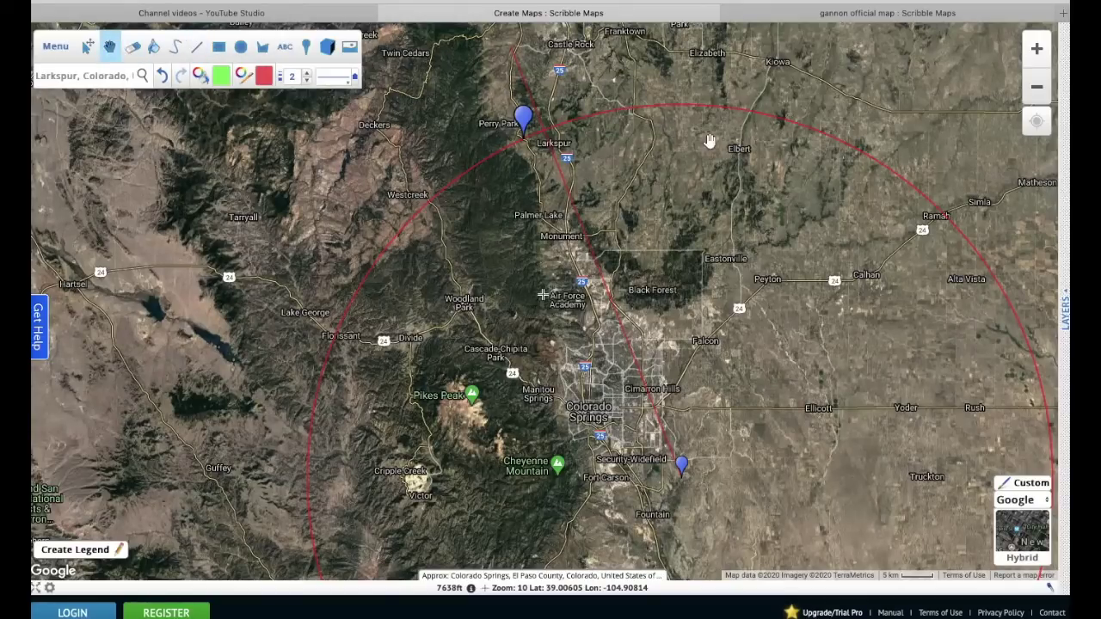
{"action": "left_click", "coordinate": [1036, 49]}
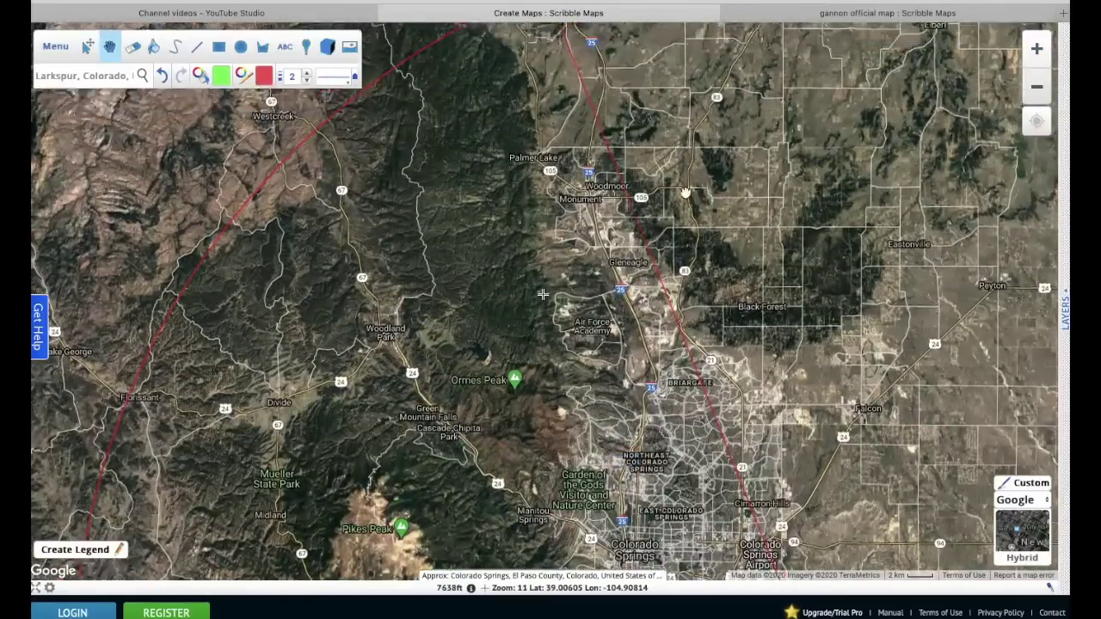
{"action": "left_click_drag", "start_coordinate": [686, 192], "coordinate": [686, 397]}
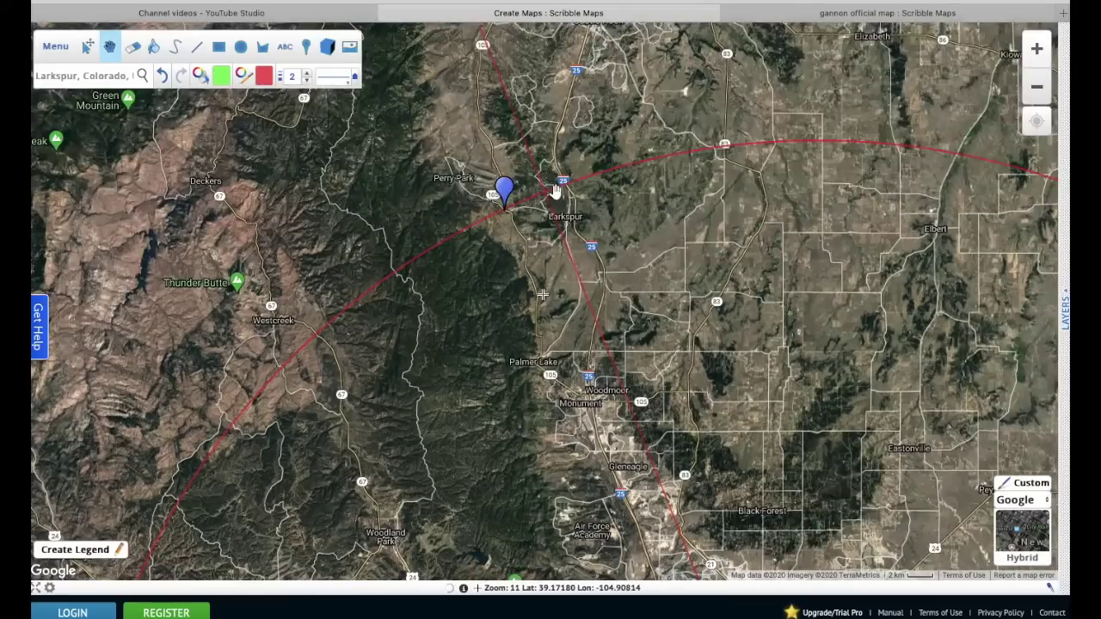
{"action": "left_click", "coordinate": [1037, 49]}
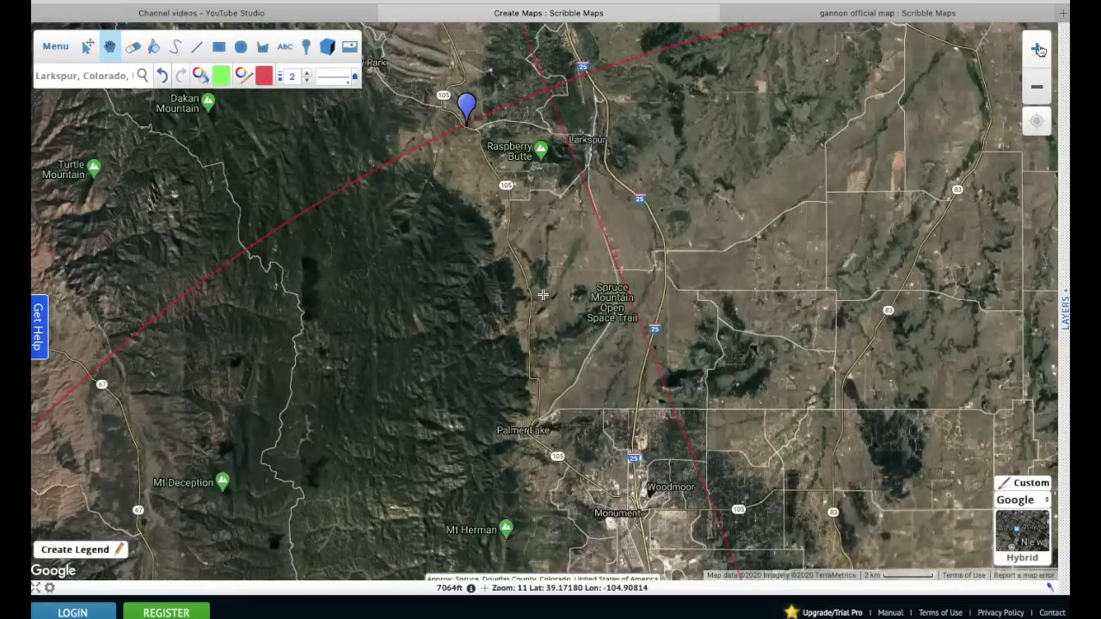
{"action": "left_click_drag", "start_coordinate": [646, 125], "coordinate": [629, 403]}
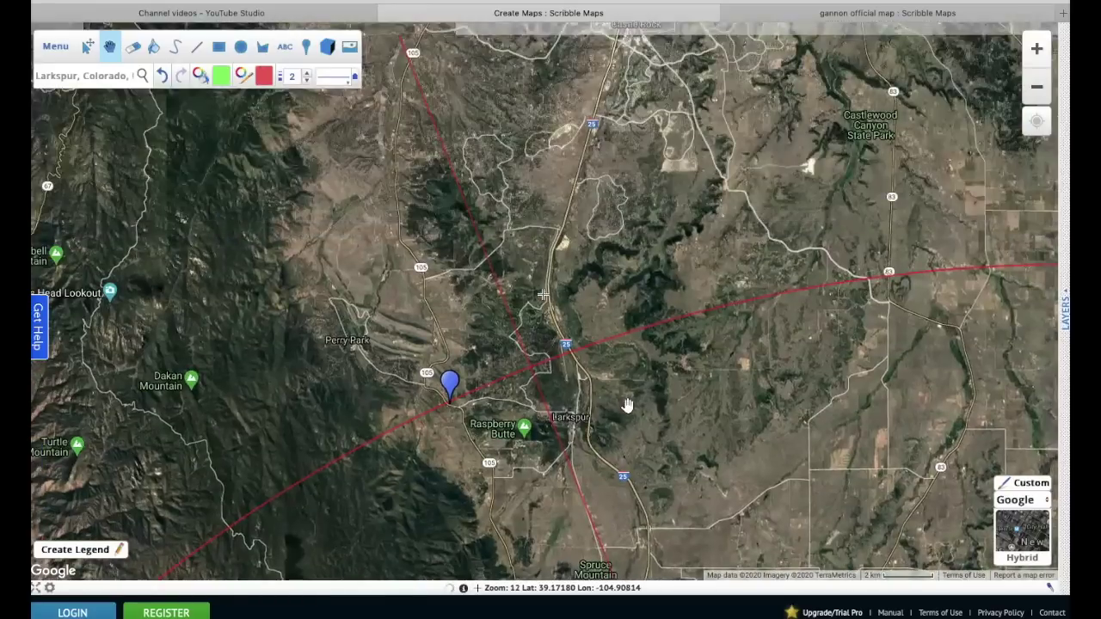
{"action": "left_click", "coordinate": [1037, 49]}
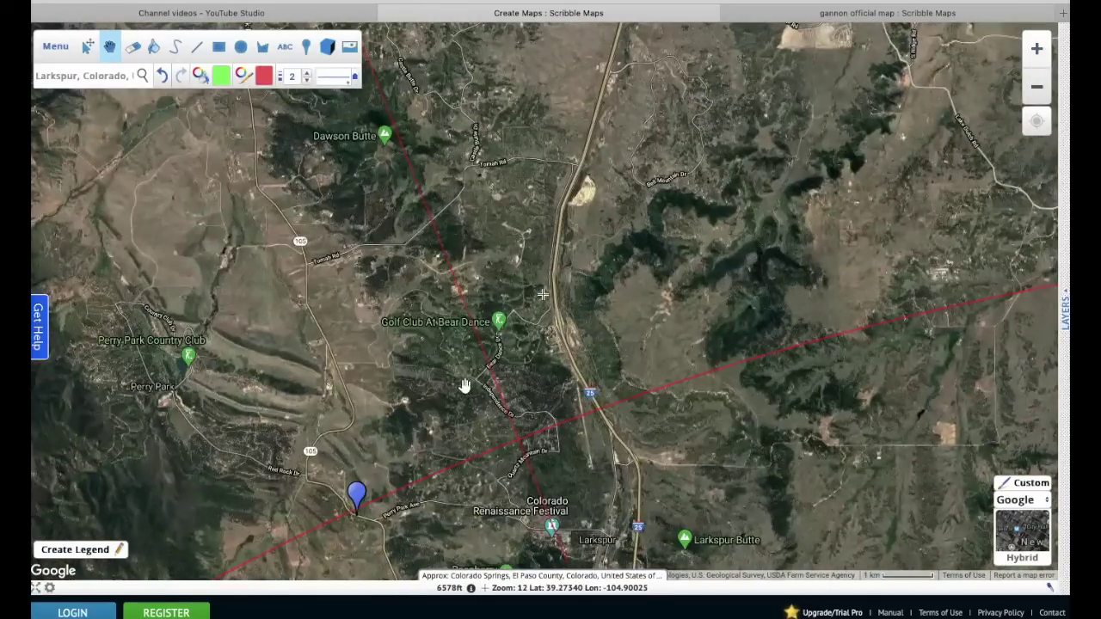
{"action": "left_click_drag", "start_coordinate": [551, 439], "coordinate": [697, 298]}
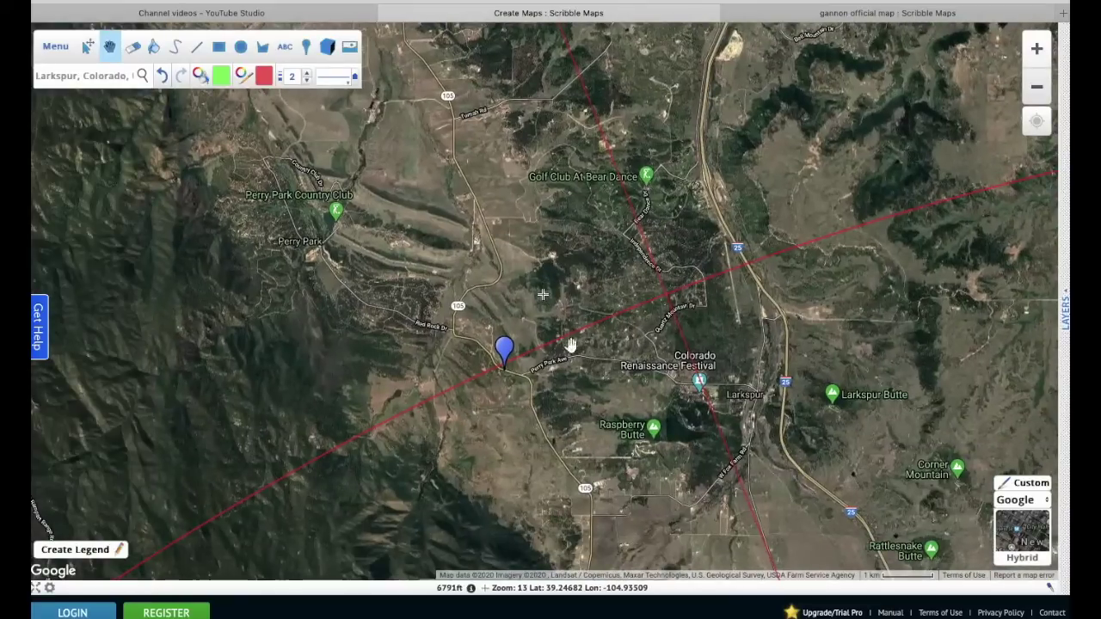
- Follow the line north toward Dawson Butte, then zoom out to the wider region
{"action": "left_click_drag", "start_coordinate": [656, 225], "coordinate": [711, 467]}
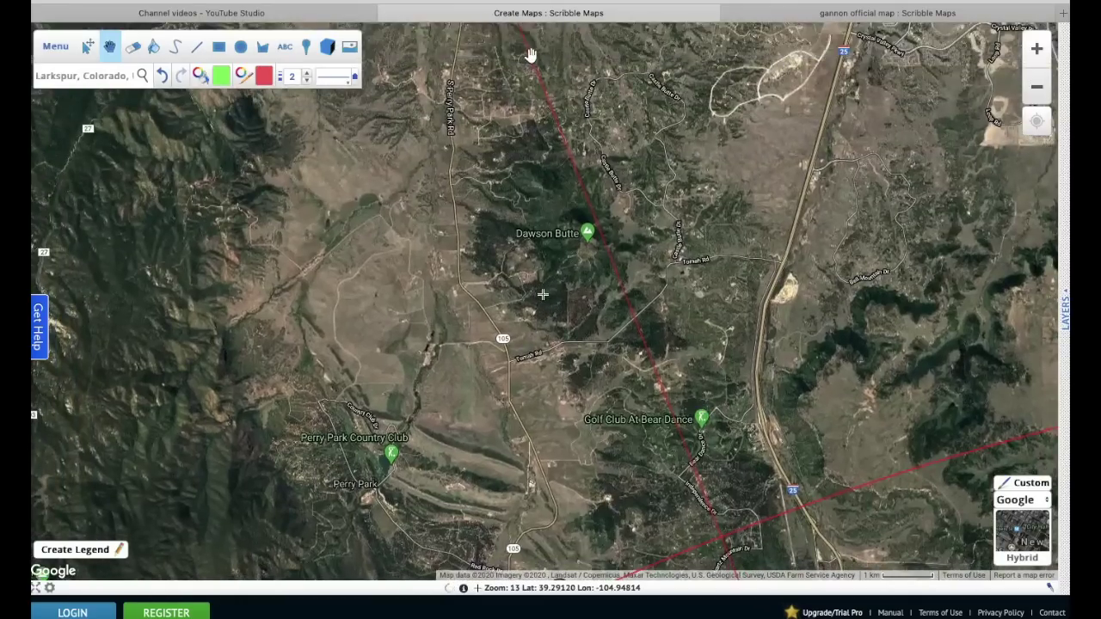
{"action": "left_click_drag", "start_coordinate": [533, 73], "coordinate": [585, 302]}
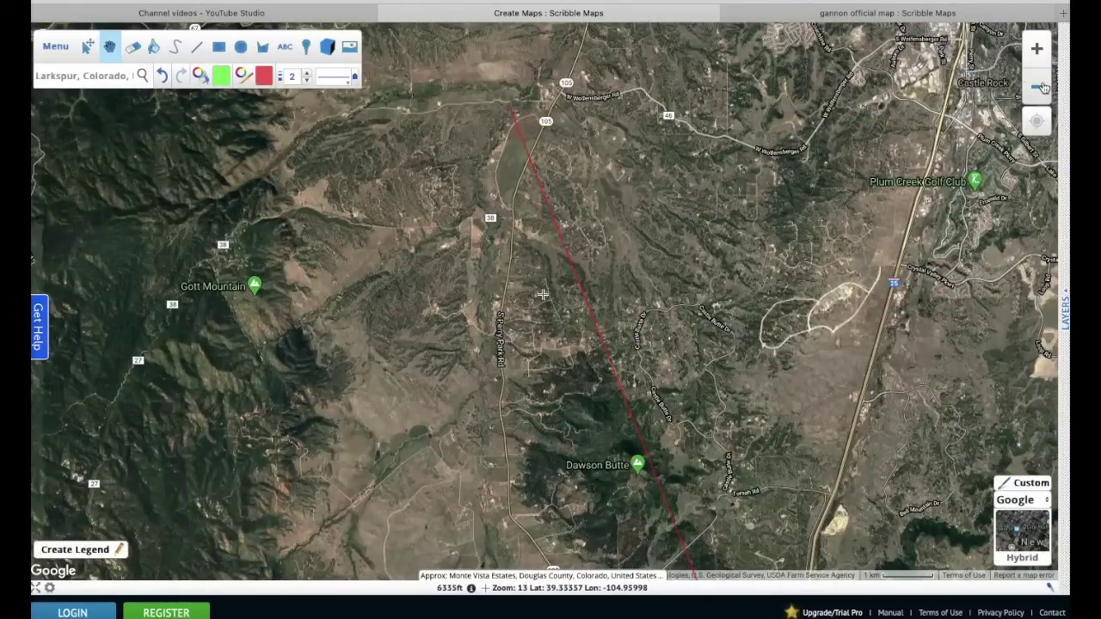
{"action": "left_click", "coordinate": [1036, 86]}
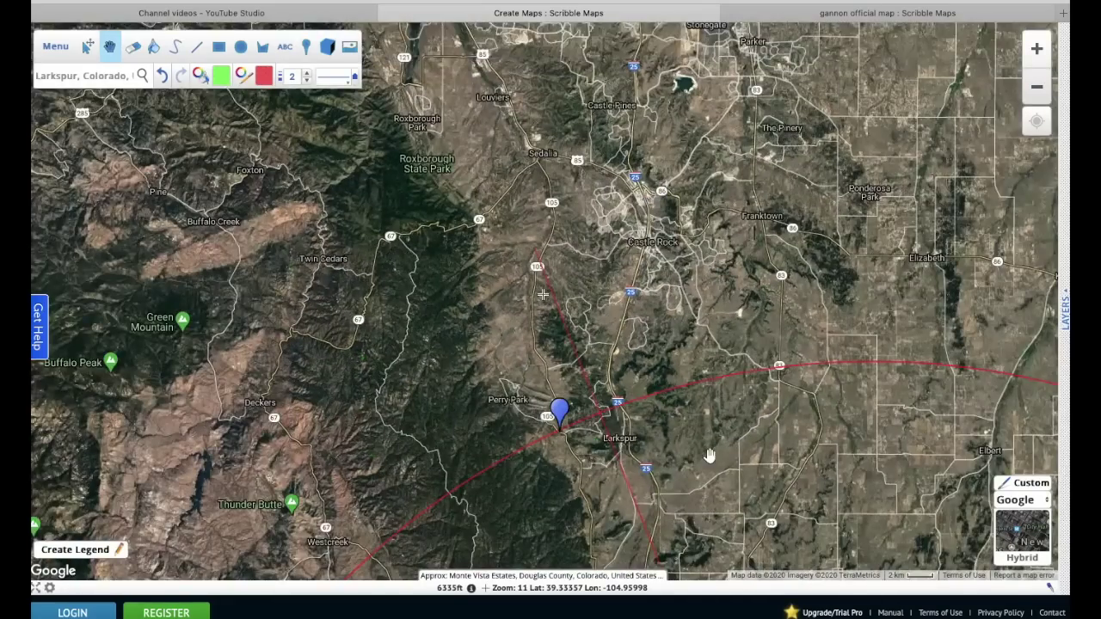
{"action": "left_click_drag", "start_coordinate": [701, 458], "coordinate": [537, 183]}
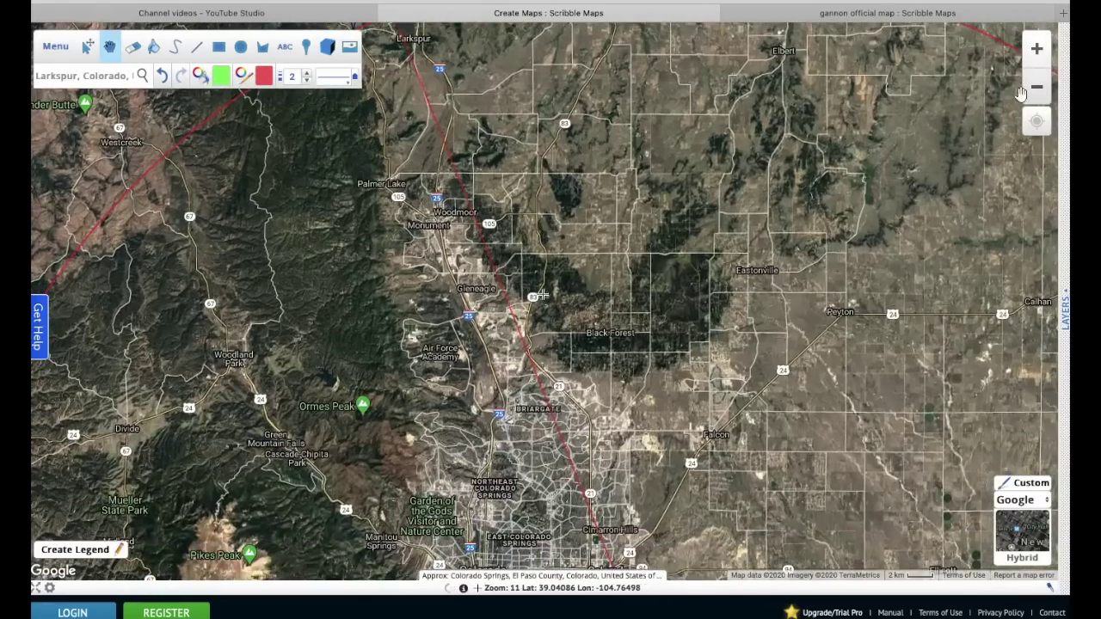
{"action": "left_click", "coordinate": [1037, 86]}
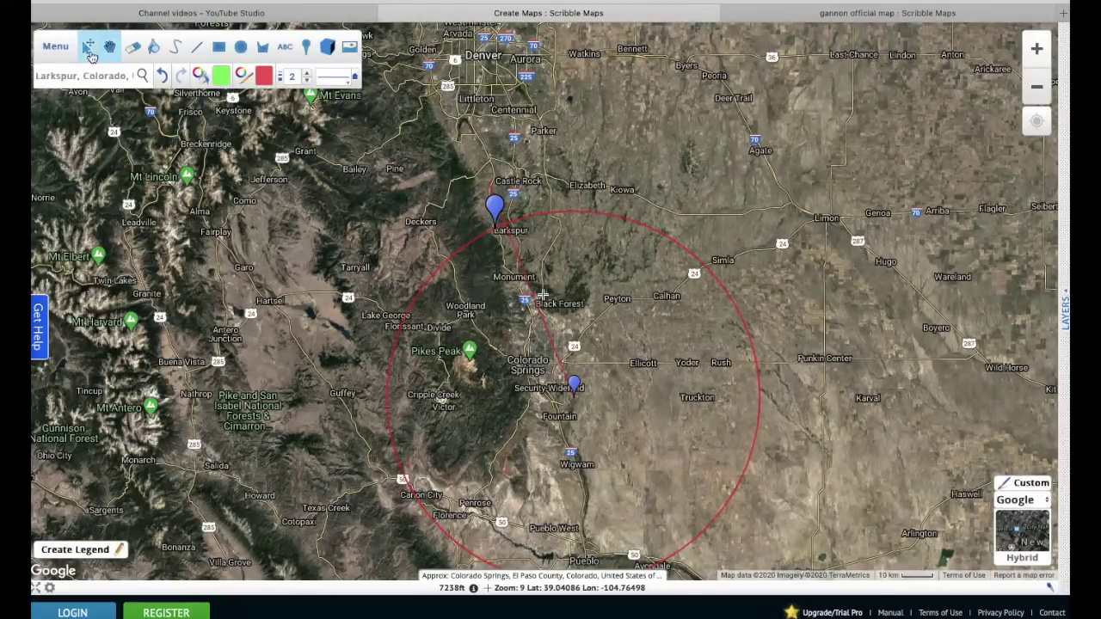
- Save the map with title 'Map Lessons' and description 'Youtube'
{"action": "left_click", "coordinate": [59, 48]}
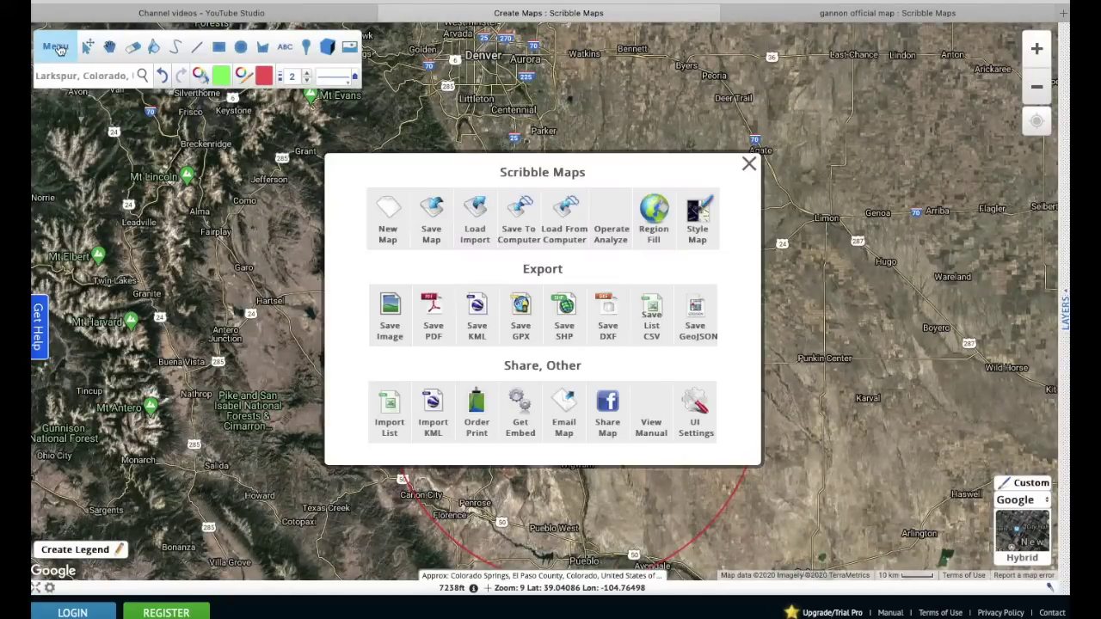
{"action": "left_click", "coordinate": [432, 222]}
{"action": "left_click", "coordinate": [625, 244]}
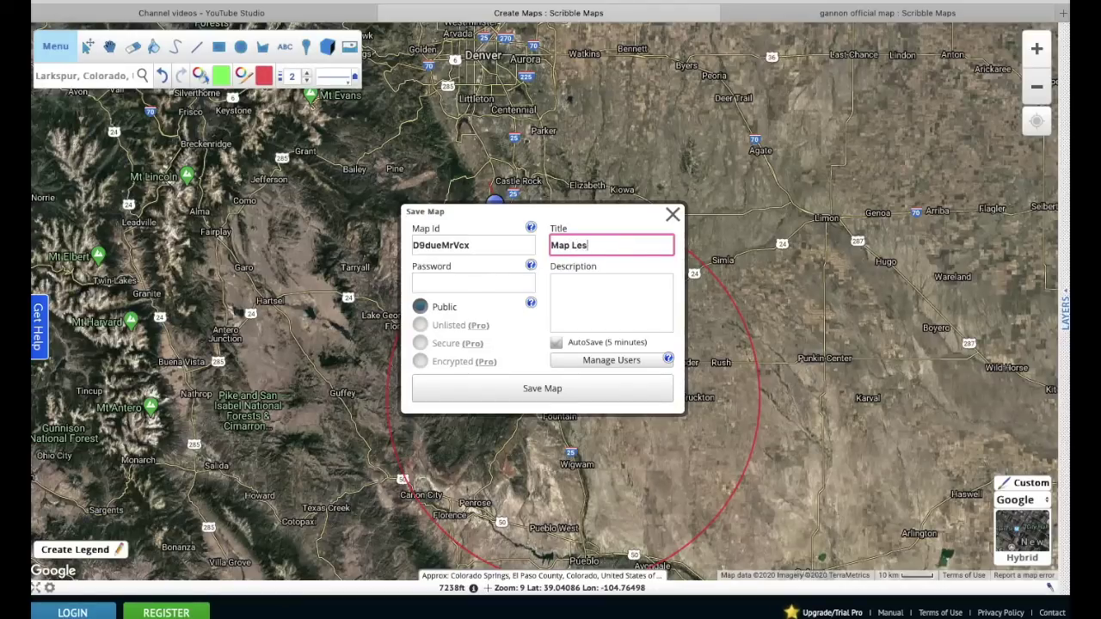
{"action": "left_click", "coordinate": [625, 299]}
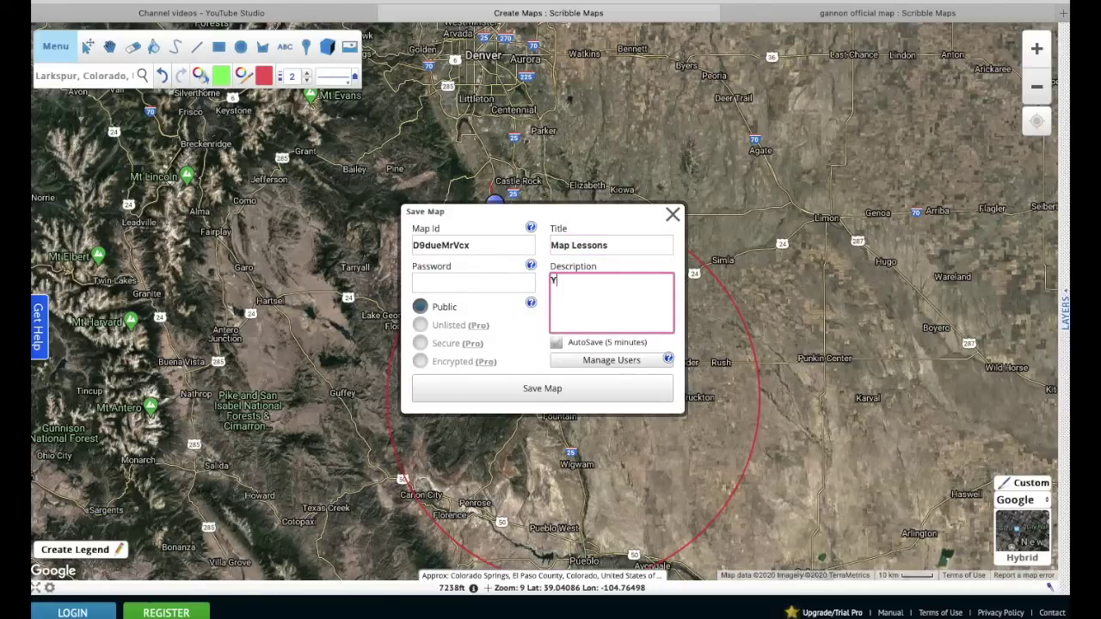
{"action": "type", "text": "Youtube"}
{"action": "left_click", "coordinate": [559, 393]}
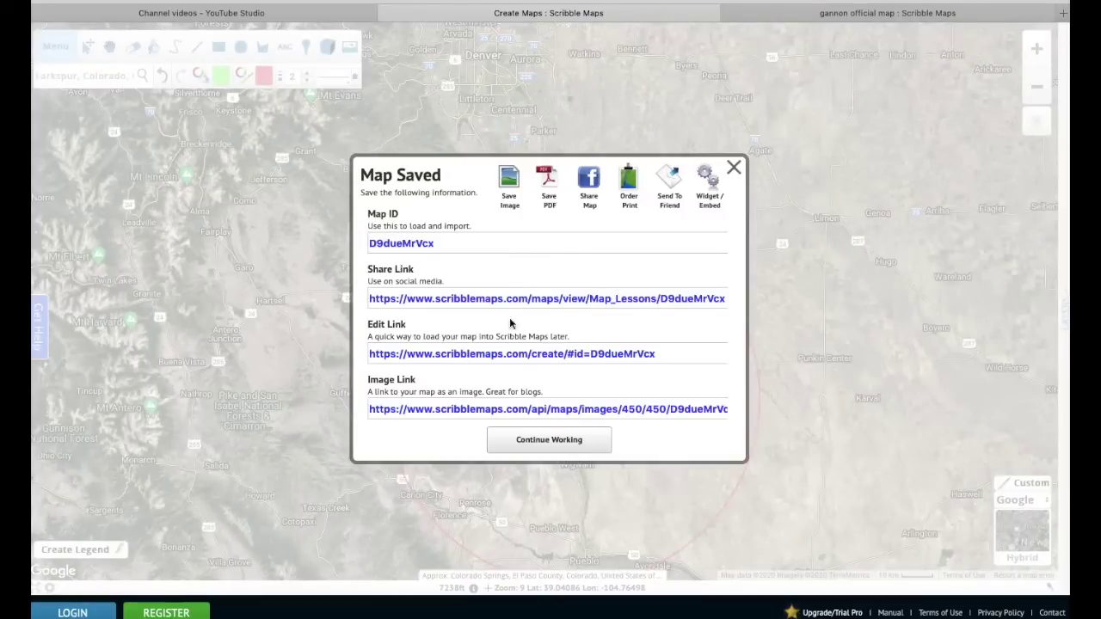
- Dismiss the saved-map confirmation and close the save settings to return to the map
{"action": "left_click", "coordinate": [606, 356]}
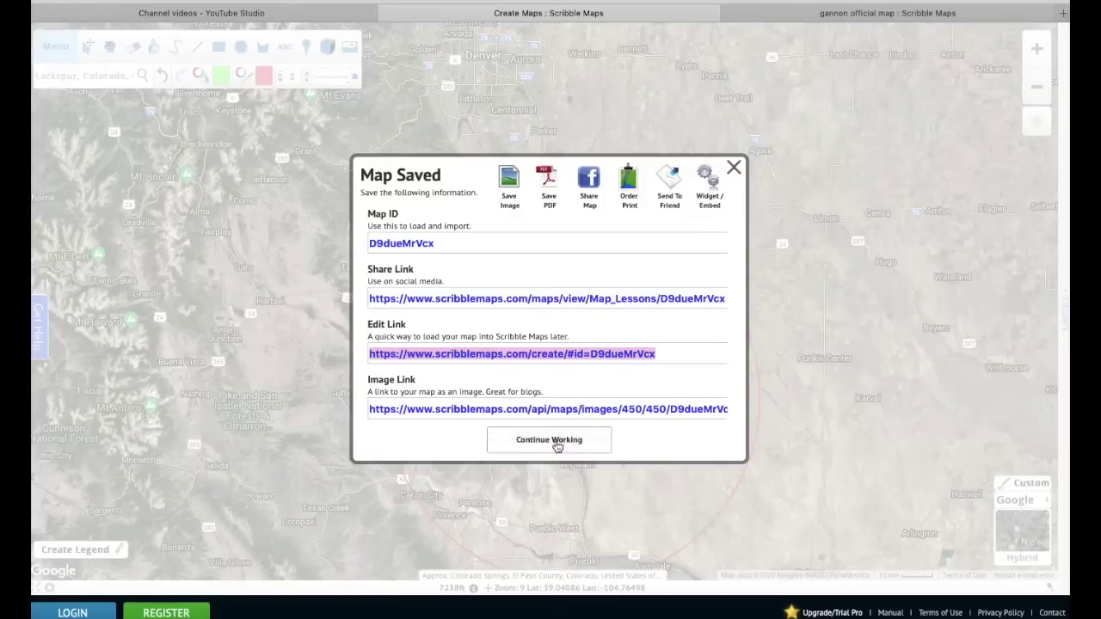
{"action": "left_click", "coordinate": [555, 445]}
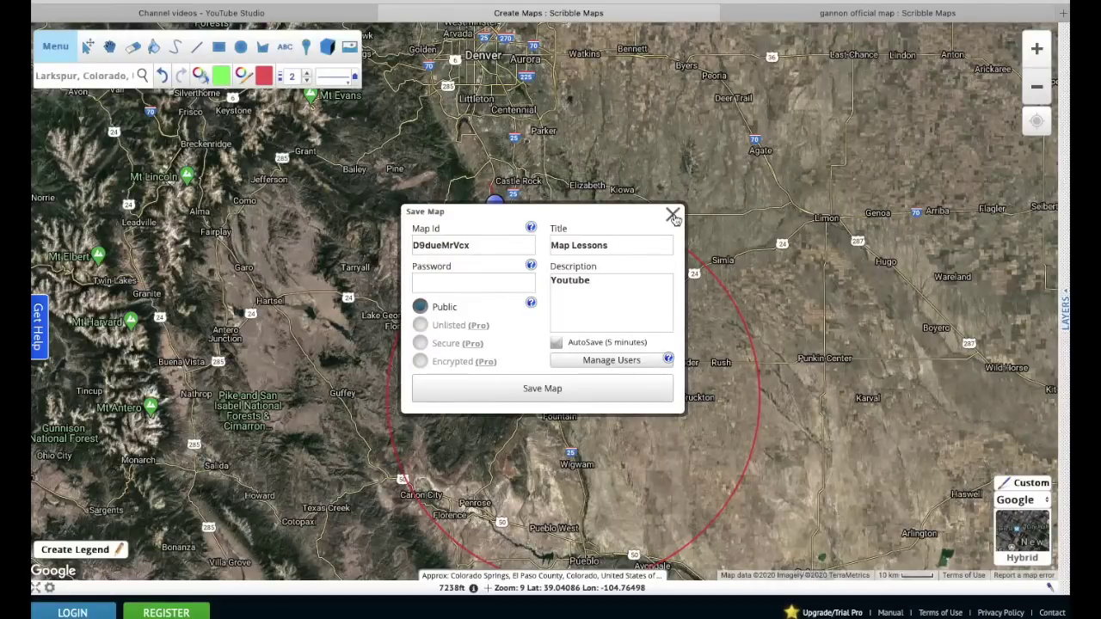
{"action": "left_click", "coordinate": [672, 215]}
{"action": "left_click", "coordinate": [90, 46]}
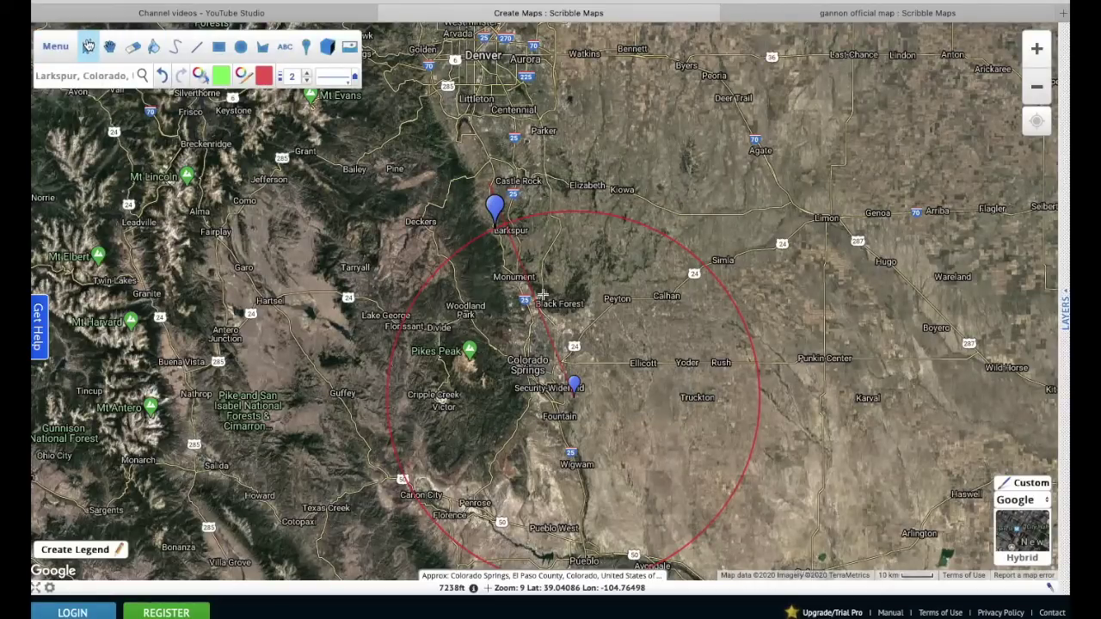
{"action": "mouse_move", "coordinate": [495, 208]}
{"action": "left_mouse_down"}
{"action": "mouse_move", "coordinate": [536, 256]}
{"action": "mouse_move", "coordinate": [430, 218]}
{"action": "mouse_move", "coordinate": [486, 185]}
{"action": "left_mouse_up"}
{"action": "left_click_drag", "start_coordinate": [562, 297], "coordinate": [373, 307]}
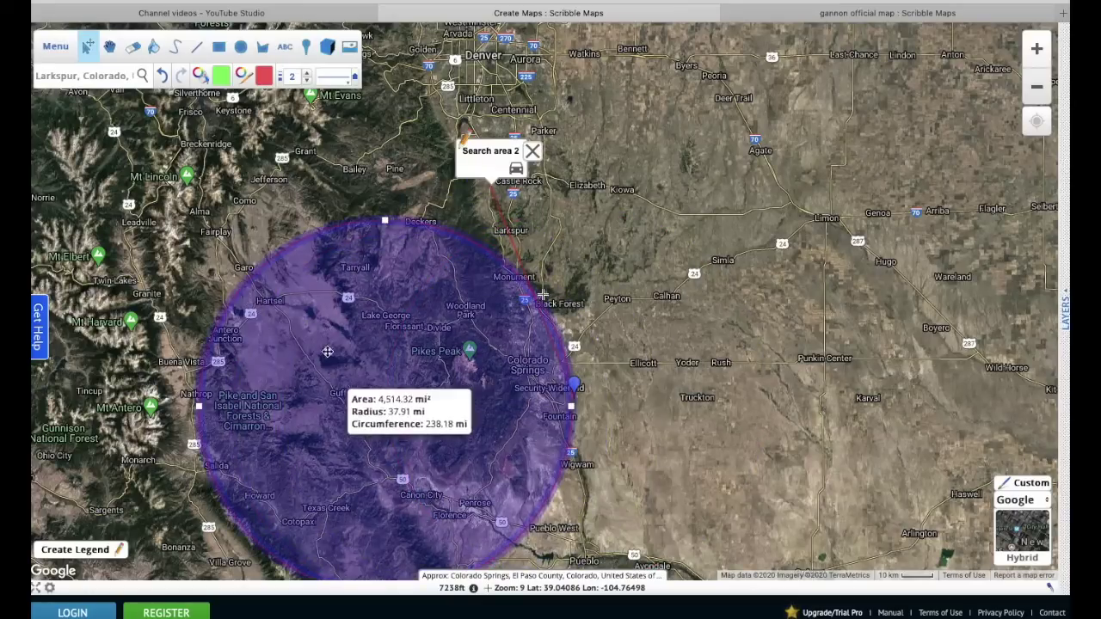
{"action": "key", "text": "ctrl+z"}
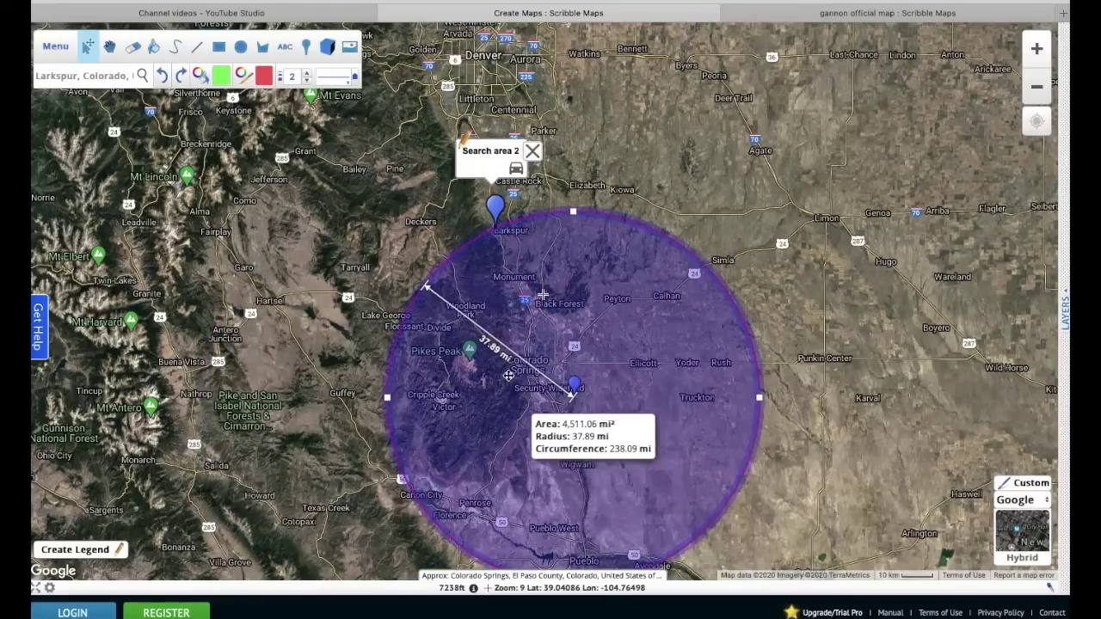
{"action": "left_click", "coordinate": [110, 46]}
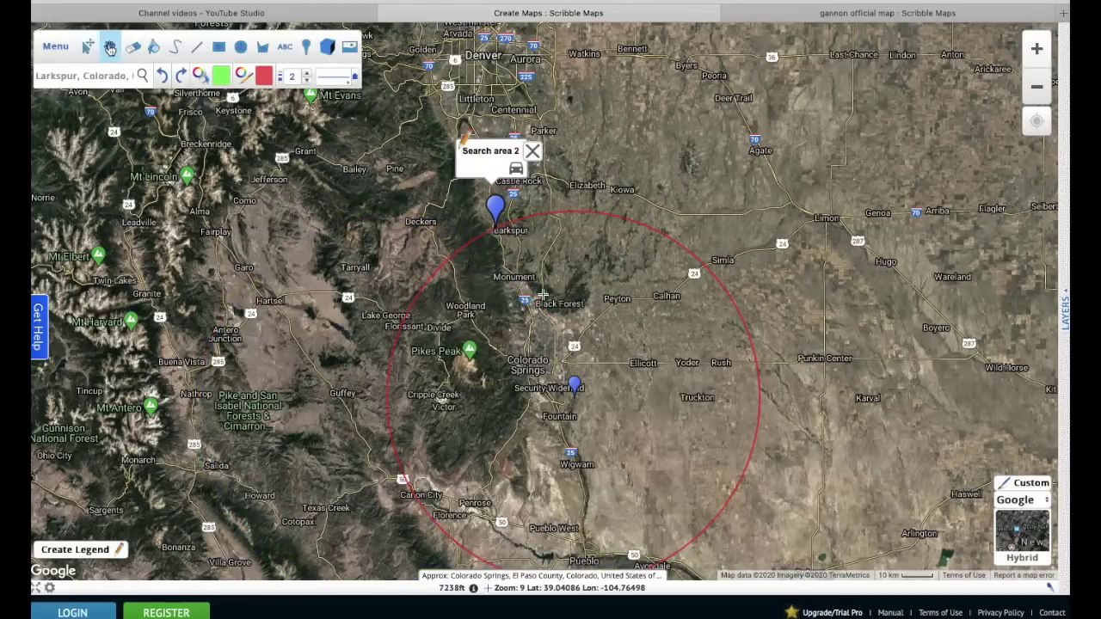
{"action": "left_click_drag", "start_coordinate": [340, 416], "coordinate": [198, 256]}
{"action": "left_click_drag", "start_coordinate": [490, 314], "coordinate": [649, 323]}
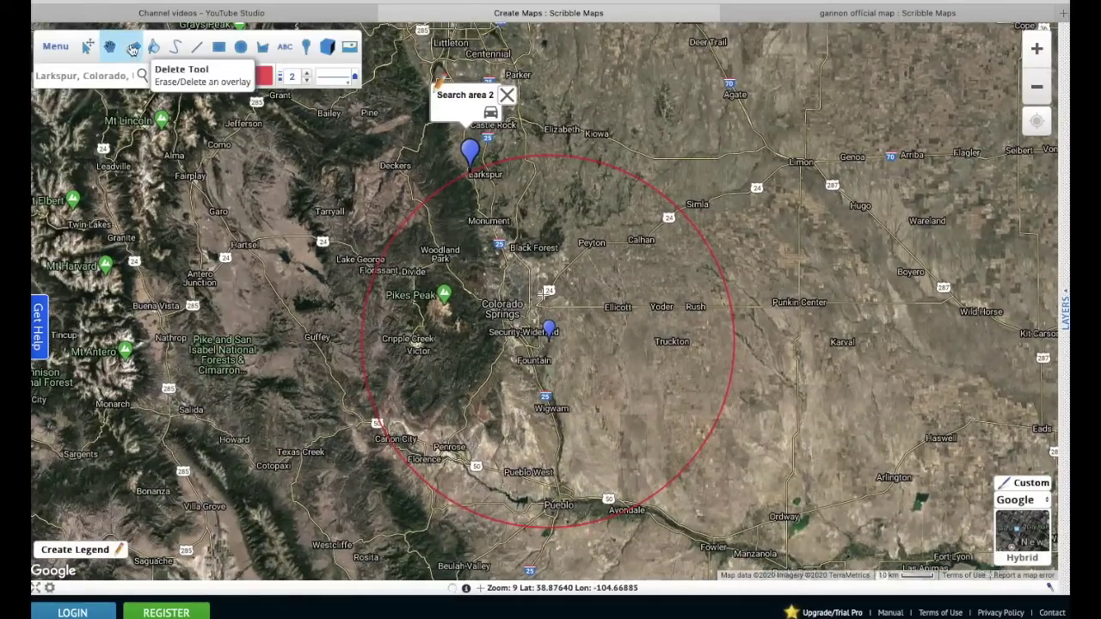
- Sketch a red freehand stroke near Garo and Salida, check its length, then select the Label tool
{"action": "left_click", "coordinate": [133, 48]}
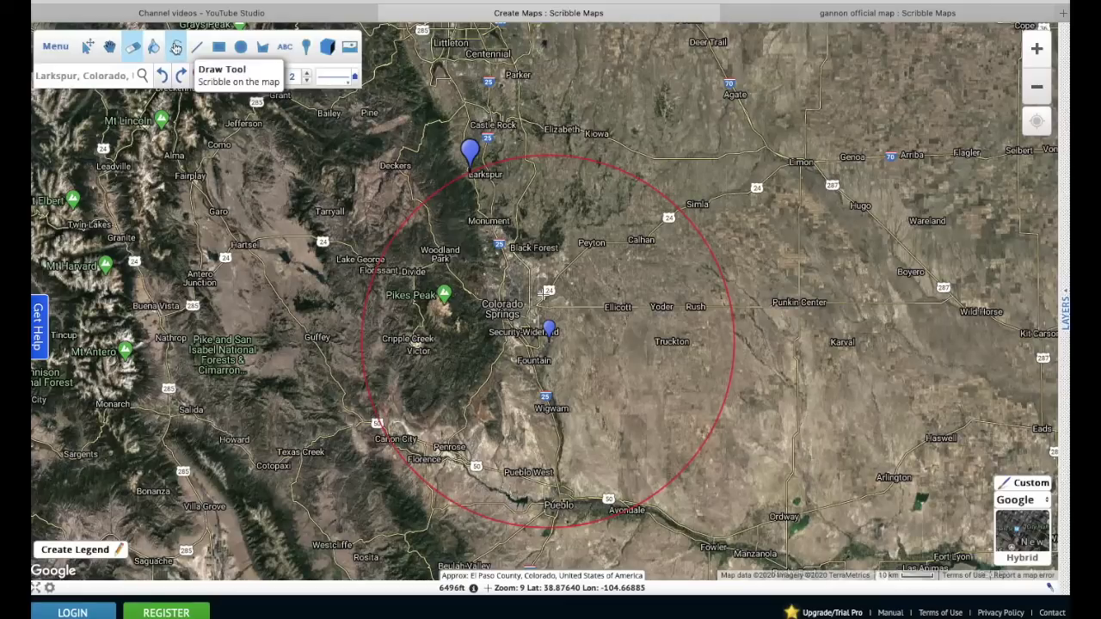
{"action": "left_click", "coordinate": [176, 48]}
{"action": "mouse_move", "coordinate": [220, 207]}
{"action": "left_mouse_down"}
{"action": "mouse_move", "coordinate": [223, 376]}
{"action": "mouse_move", "coordinate": [196, 437]}
{"action": "mouse_move", "coordinate": [216, 302]}
{"action": "mouse_move", "coordinate": [272, 209]}
{"action": "left_mouse_up"}
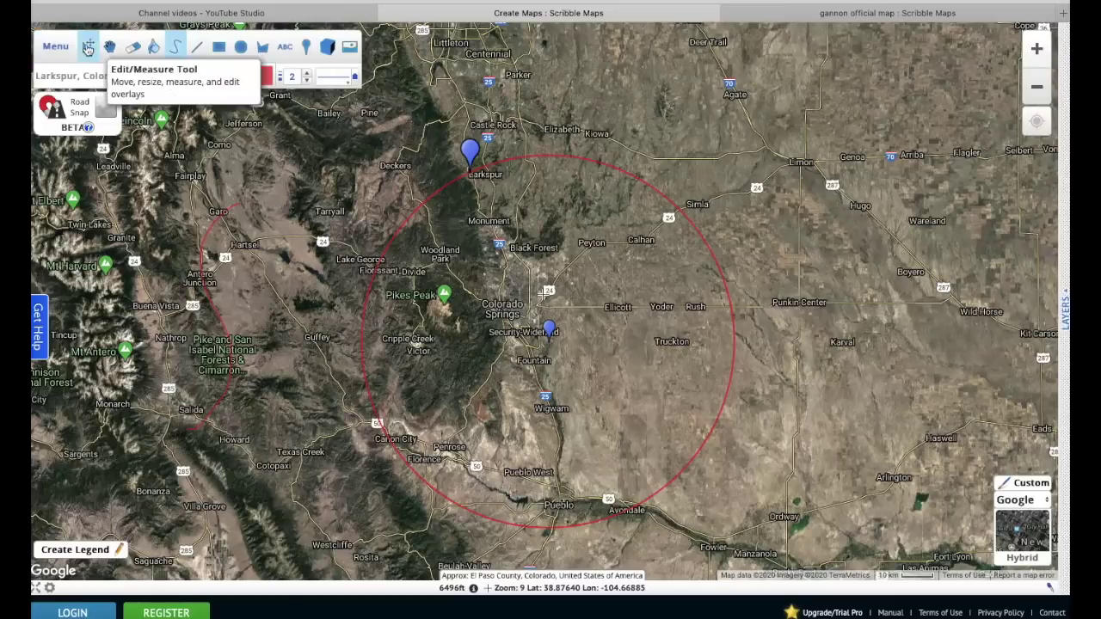
{"action": "left_click", "coordinate": [88, 47]}
{"action": "left_click", "coordinate": [203, 242]}
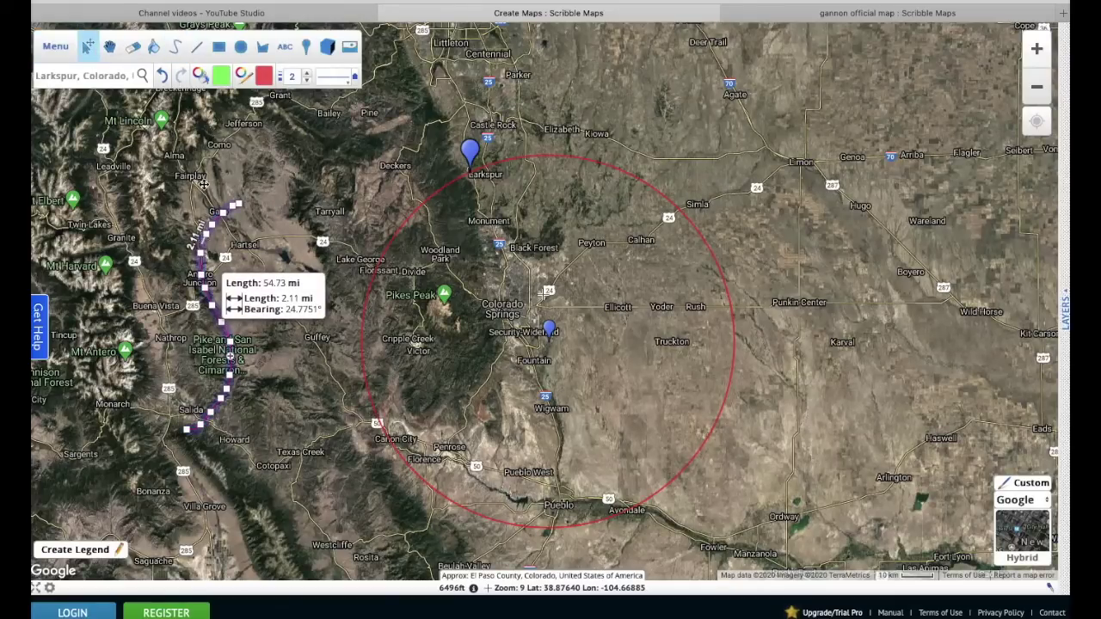
{"action": "left_click", "coordinate": [204, 184]}
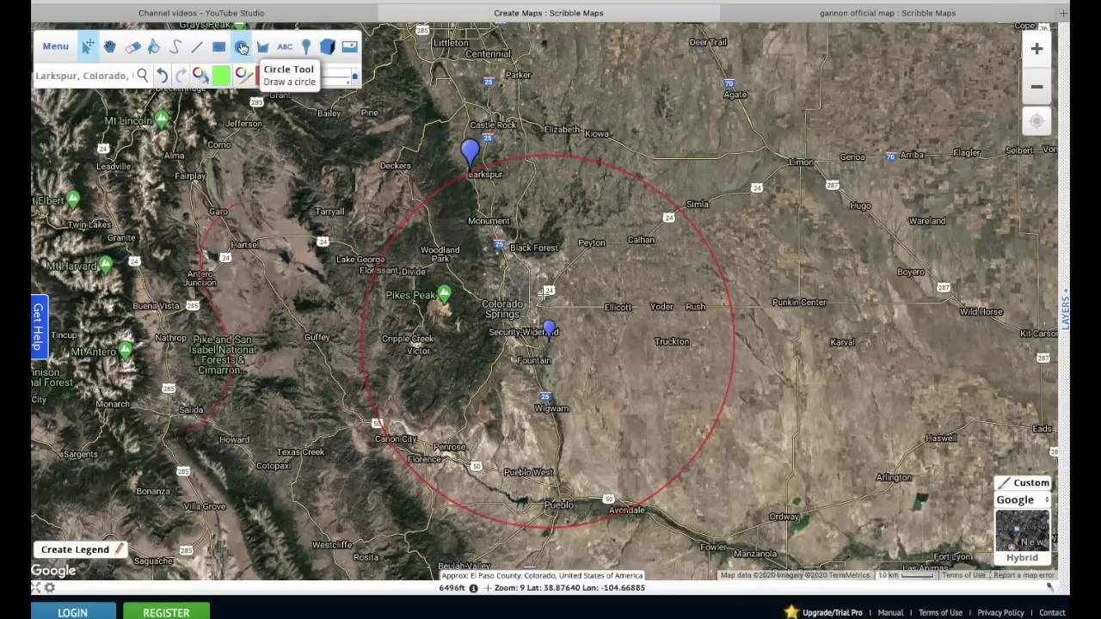
{"action": "left_click", "coordinate": [242, 49]}
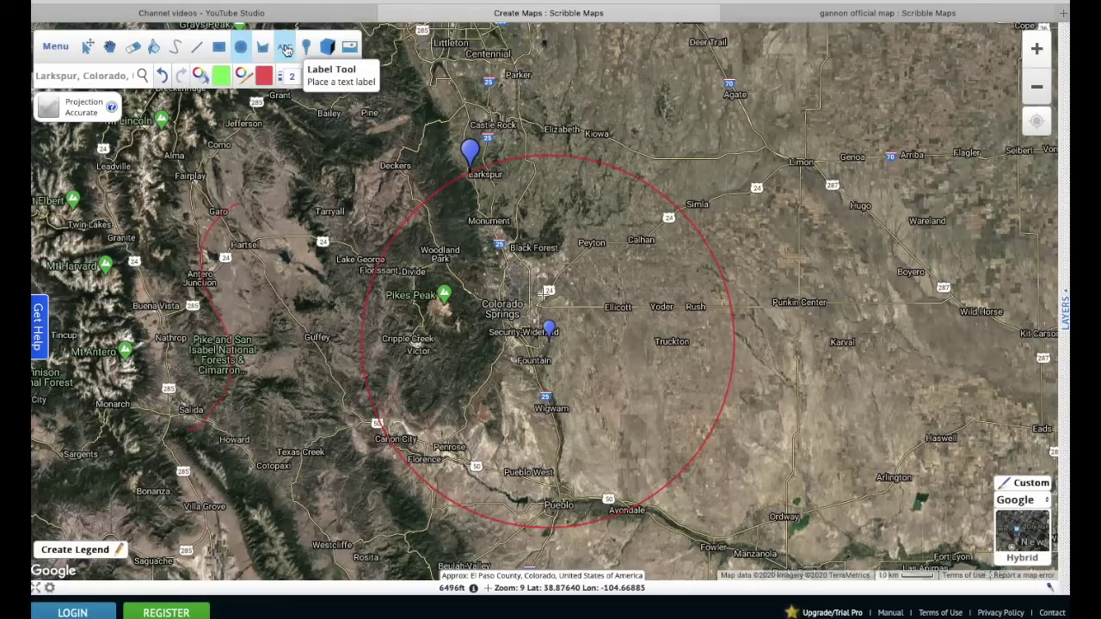
{"action": "left_click", "coordinate": [286, 48]}
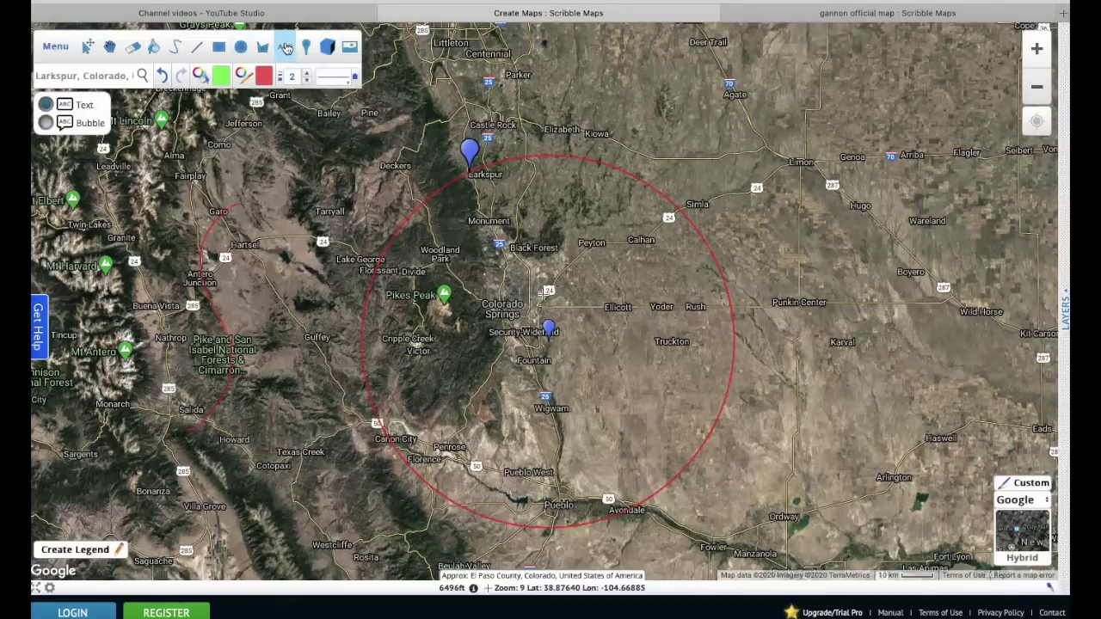
- Add a 'Search conducted' label near the Larkspur pin
{"action": "left_click", "coordinate": [488, 168]}
{"action": "left_click", "coordinate": [529, 220]}
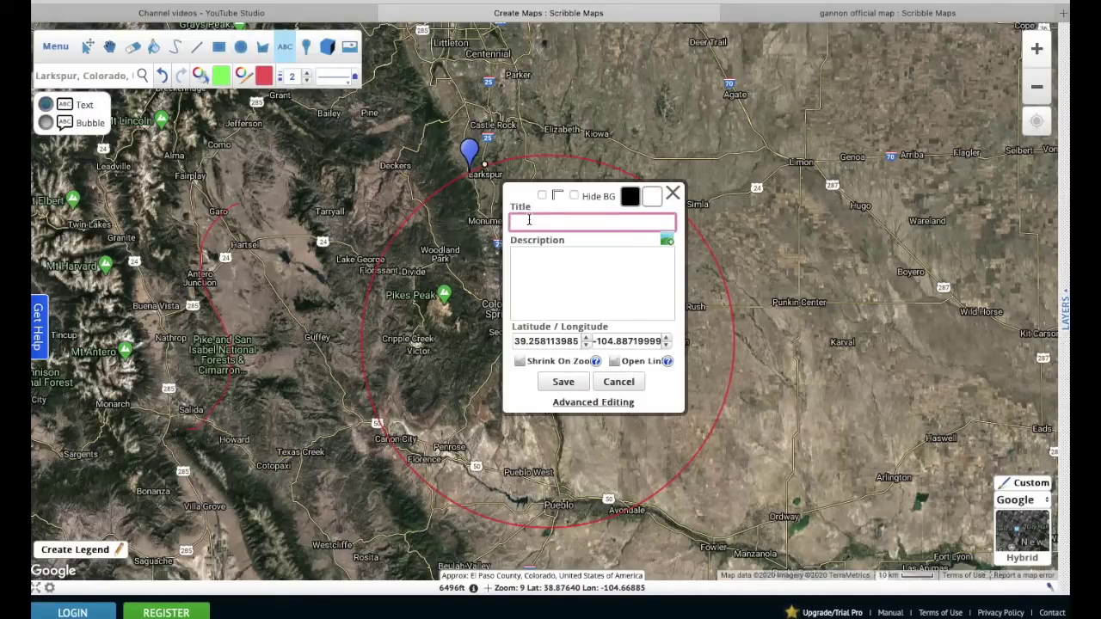
{"action": "type", "text": "Sea"}
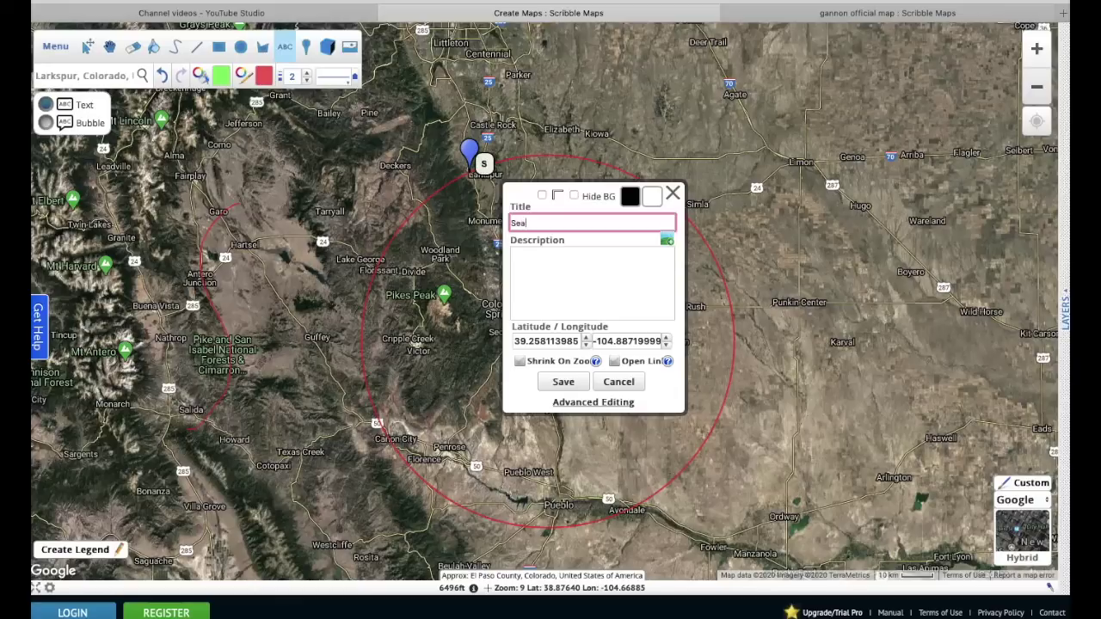
{"action": "type", "text": "rch conducted"}
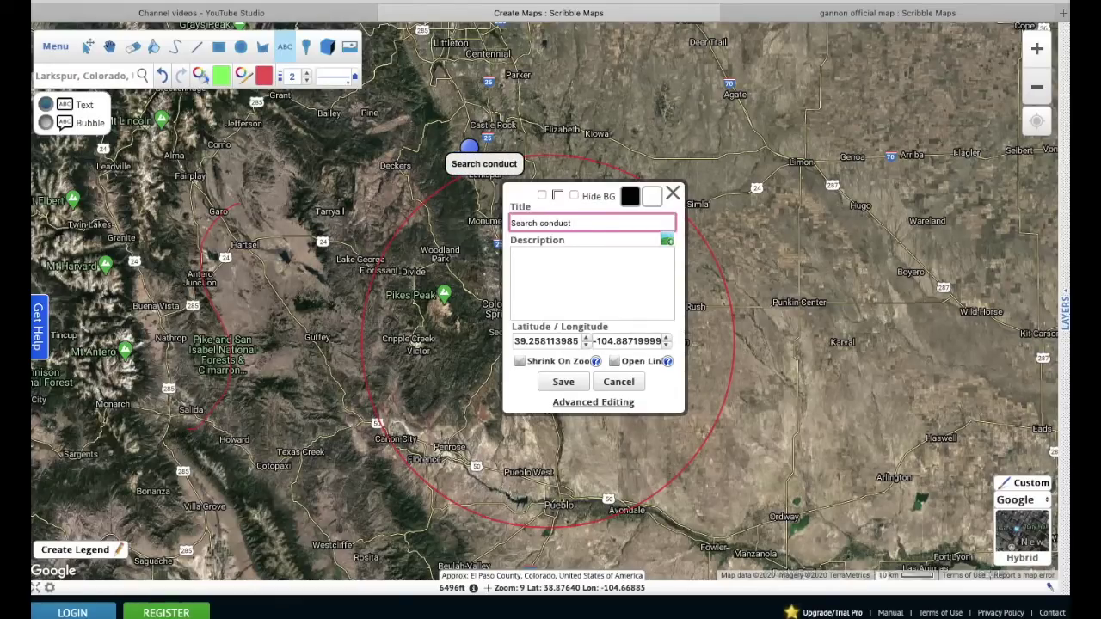
{"action": "left_click", "coordinate": [564, 382]}
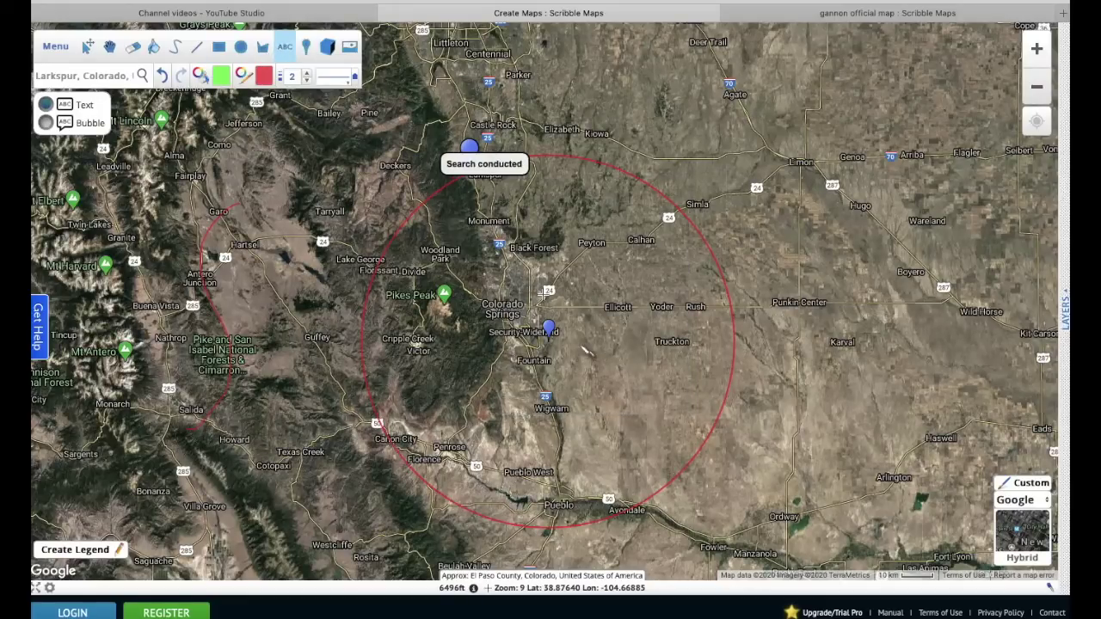
- Title the marker near Security-Widefield 'House'
{"action": "left_click", "coordinate": [555, 334]}
{"action": "left_click", "coordinate": [606, 378]}
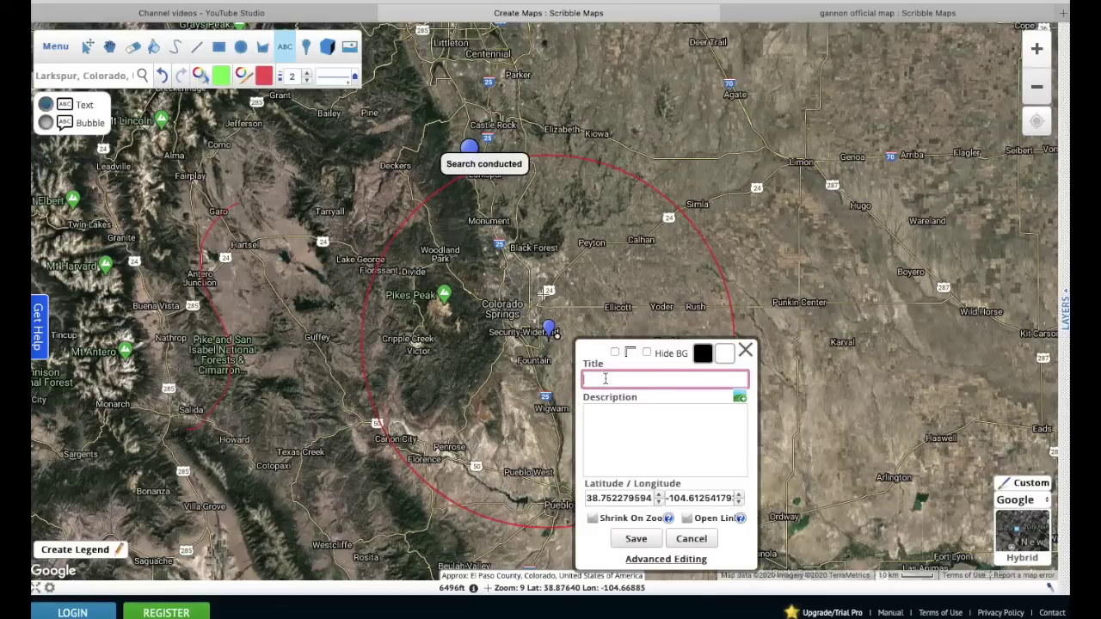
{"action": "type", "text": "House"}
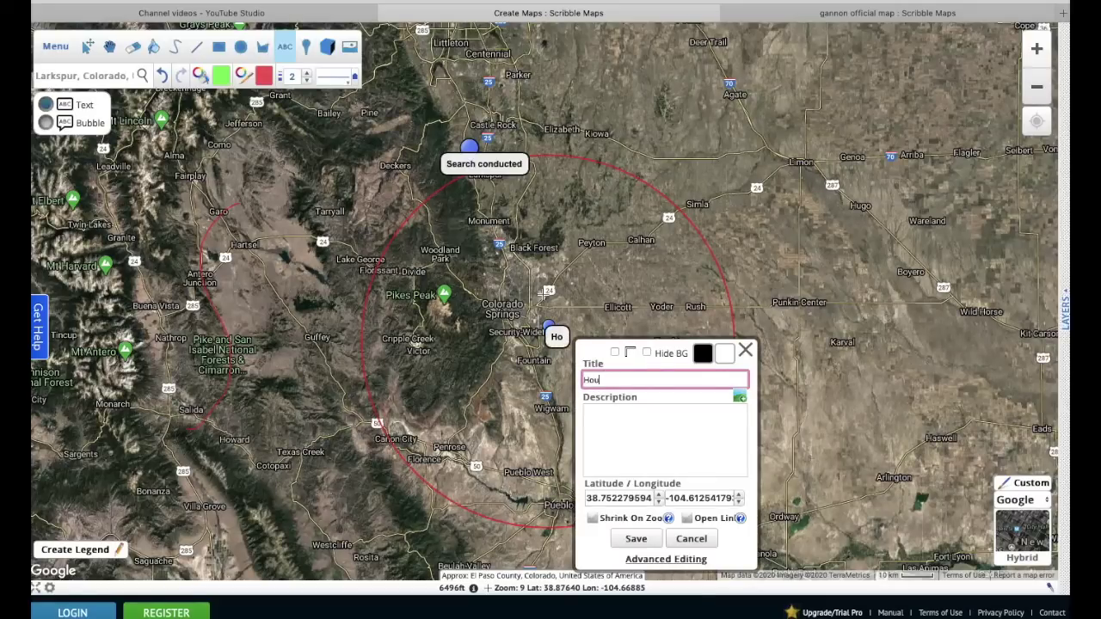
{"action": "left_click", "coordinate": [637, 538]}
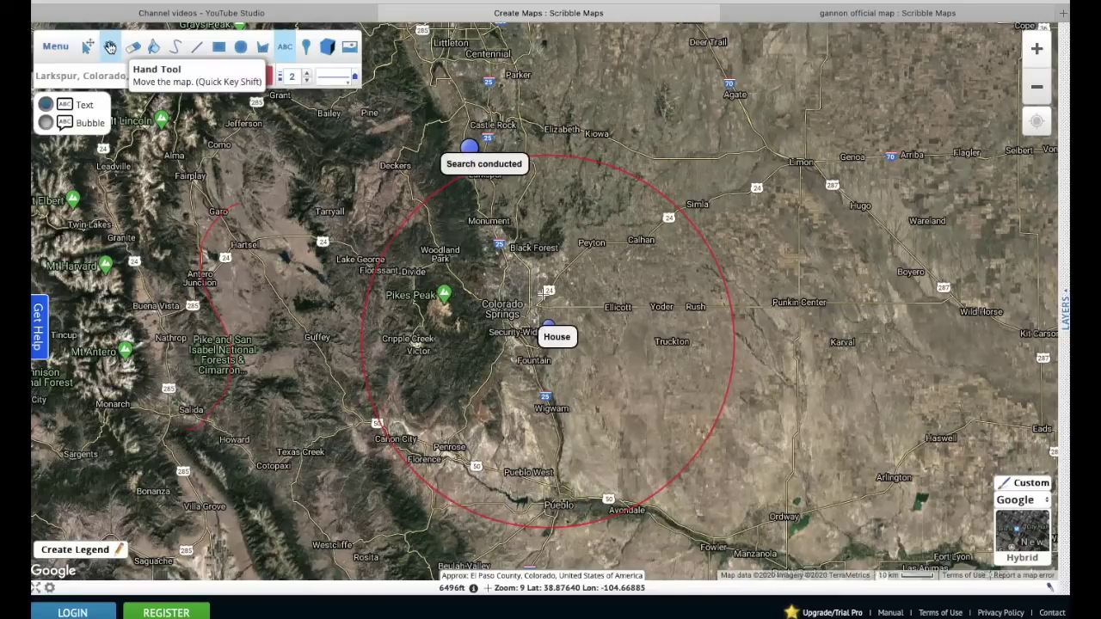
- Shift the map slightly and zoom in on Colorado Springs
{"action": "left_click", "coordinate": [110, 48]}
{"action": "left_click_drag", "start_coordinate": [549, 217], "coordinate": [619, 236]}
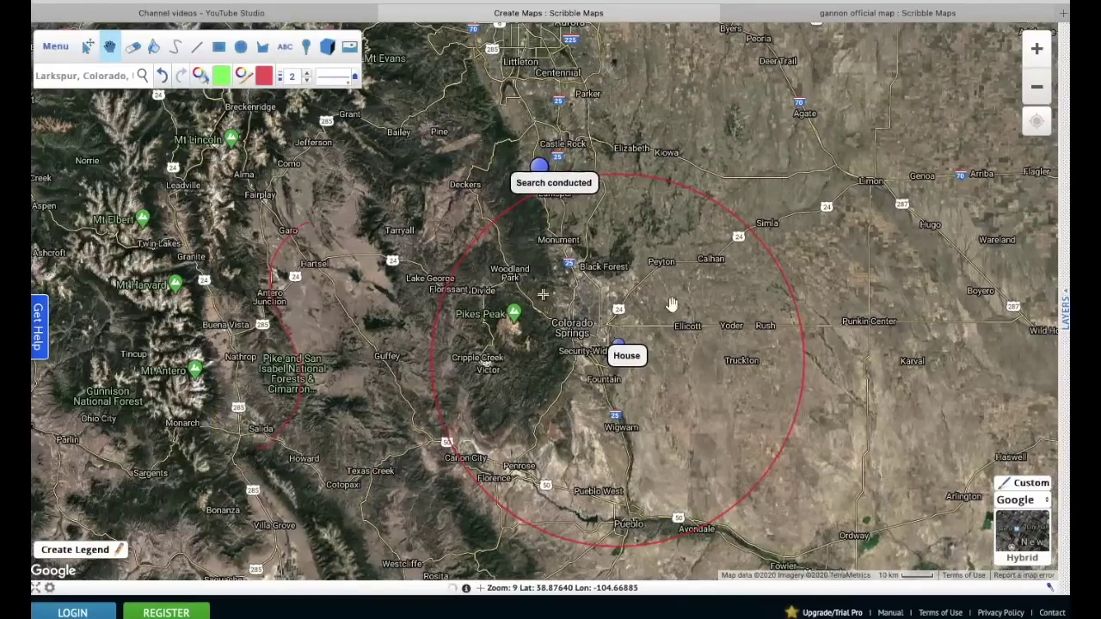
{"action": "left_click", "coordinate": [1038, 48]}
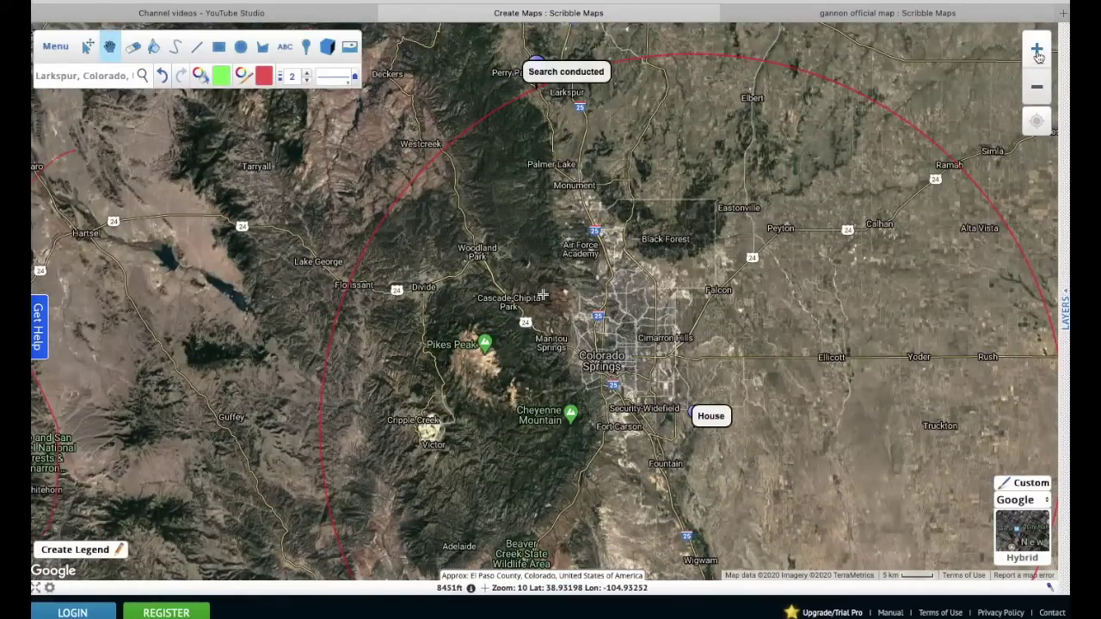
{"action": "left_click", "coordinate": [1037, 86]}
{"action": "left_click", "coordinate": [1037, 47]}
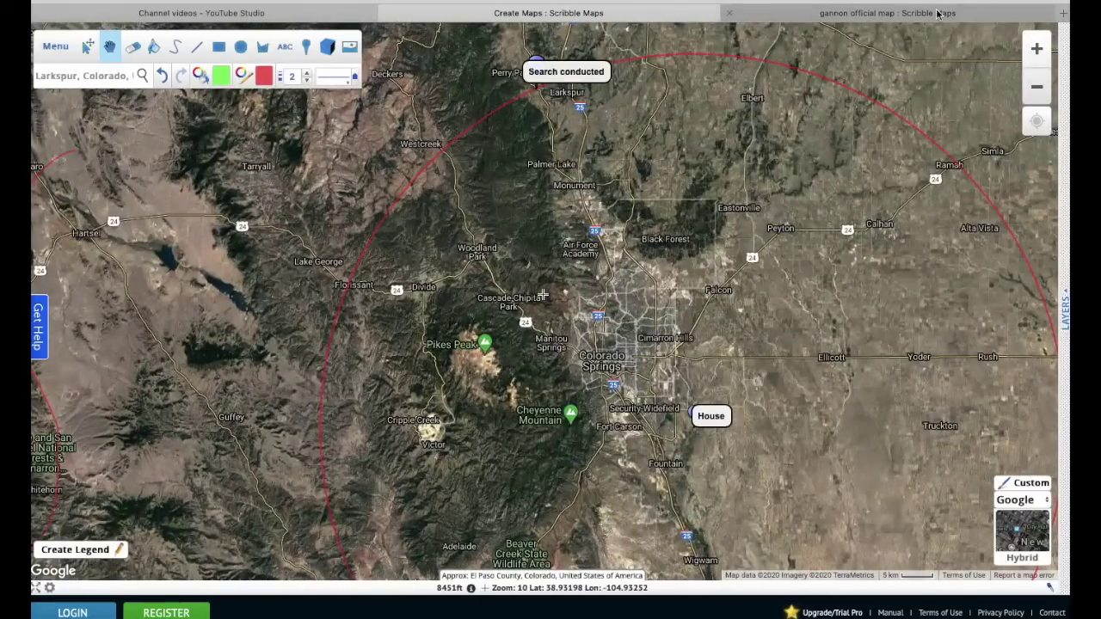
- In the Gannon official map, zoom out to show the search circles, Monument and Denver
{"action": "left_click", "coordinate": [939, 14]}
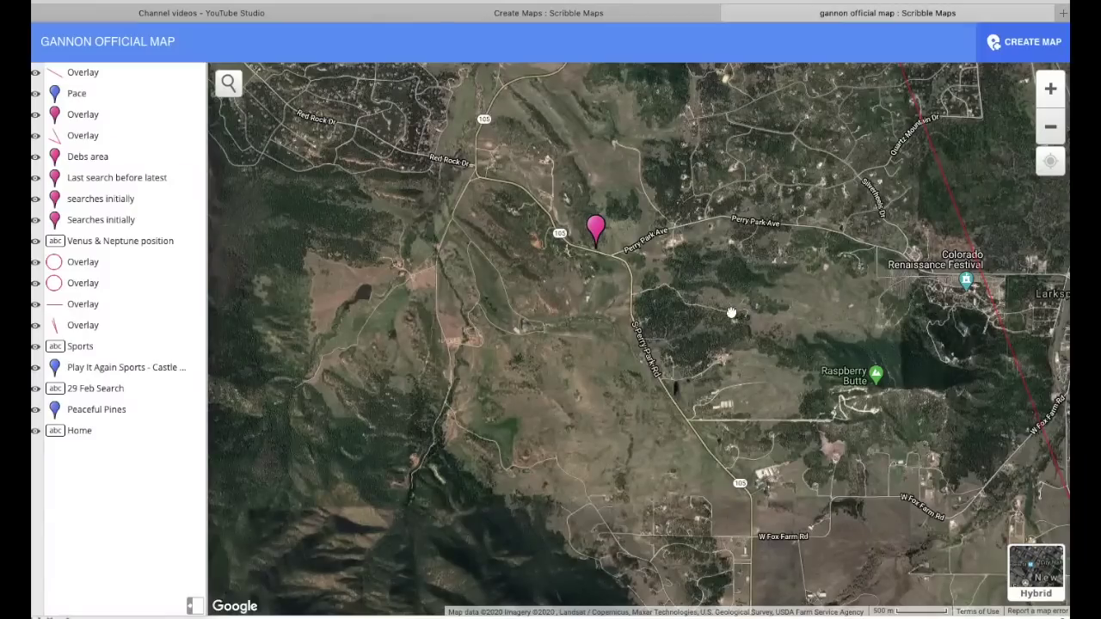
{"action": "left_click_drag", "start_coordinate": [739, 314], "coordinate": [539, 294]}
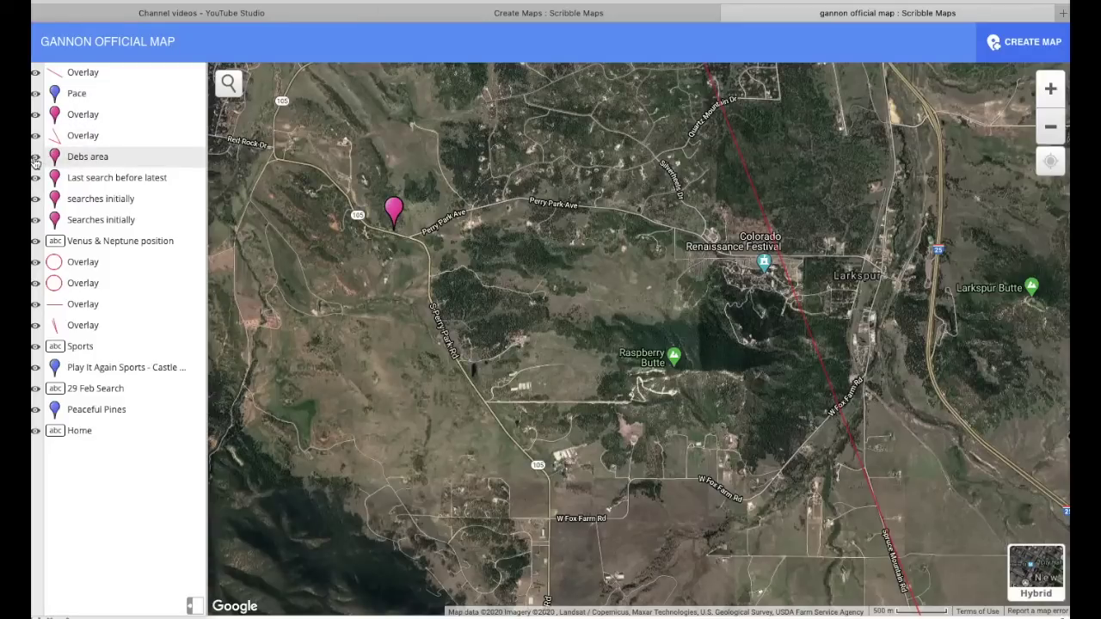
{"action": "left_click", "coordinate": [1053, 127]}
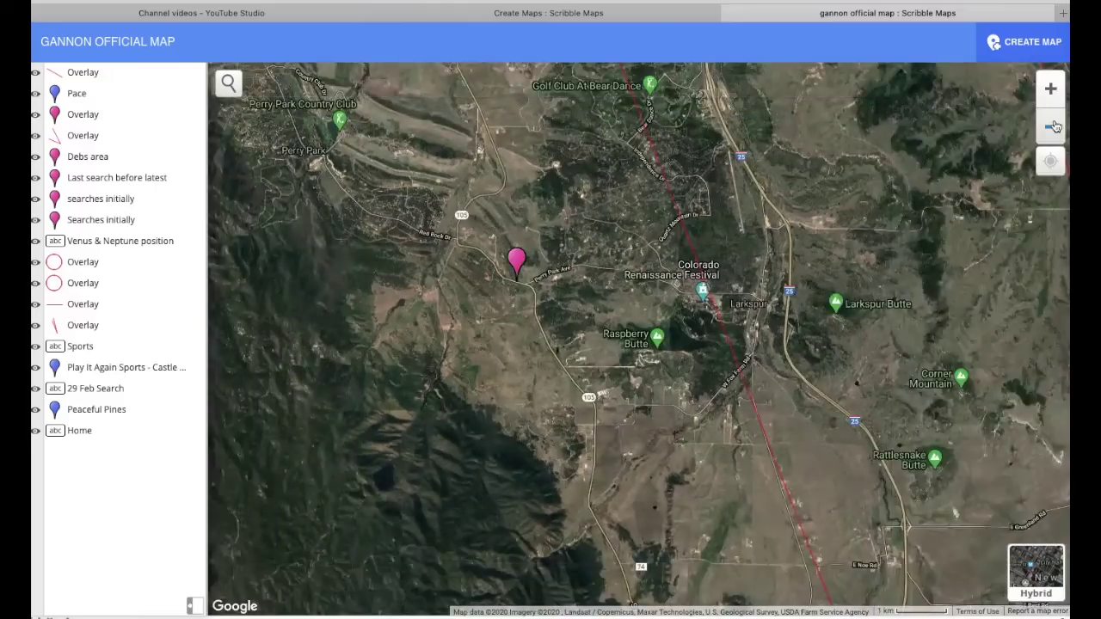
{"action": "left_click", "coordinate": [1054, 127]}
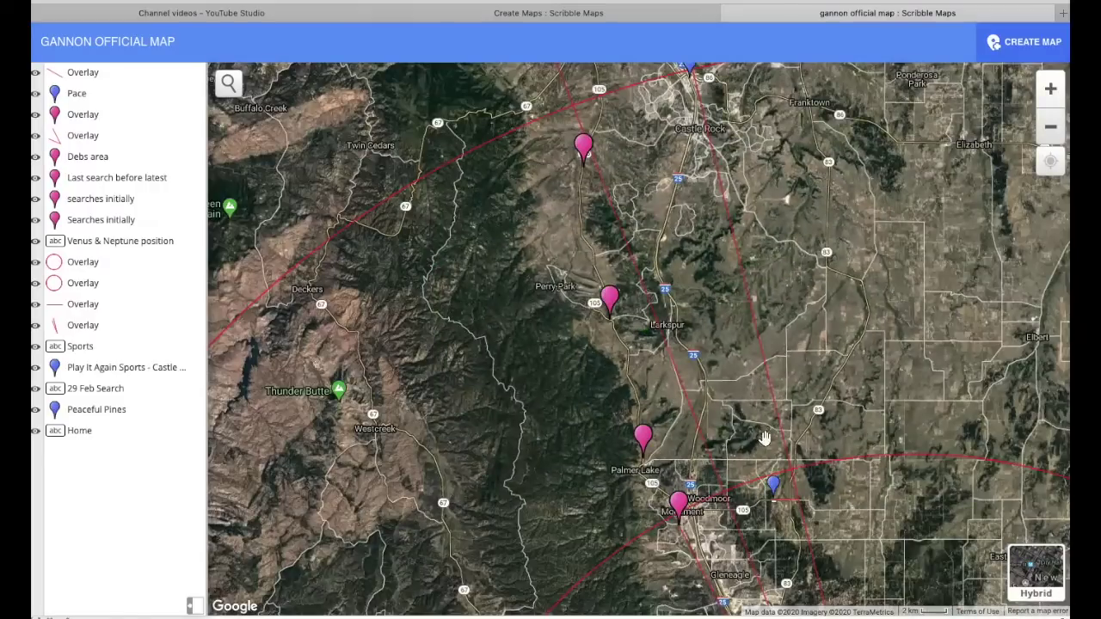
{"action": "left_click_drag", "start_coordinate": [744, 416], "coordinate": [660, 327]}
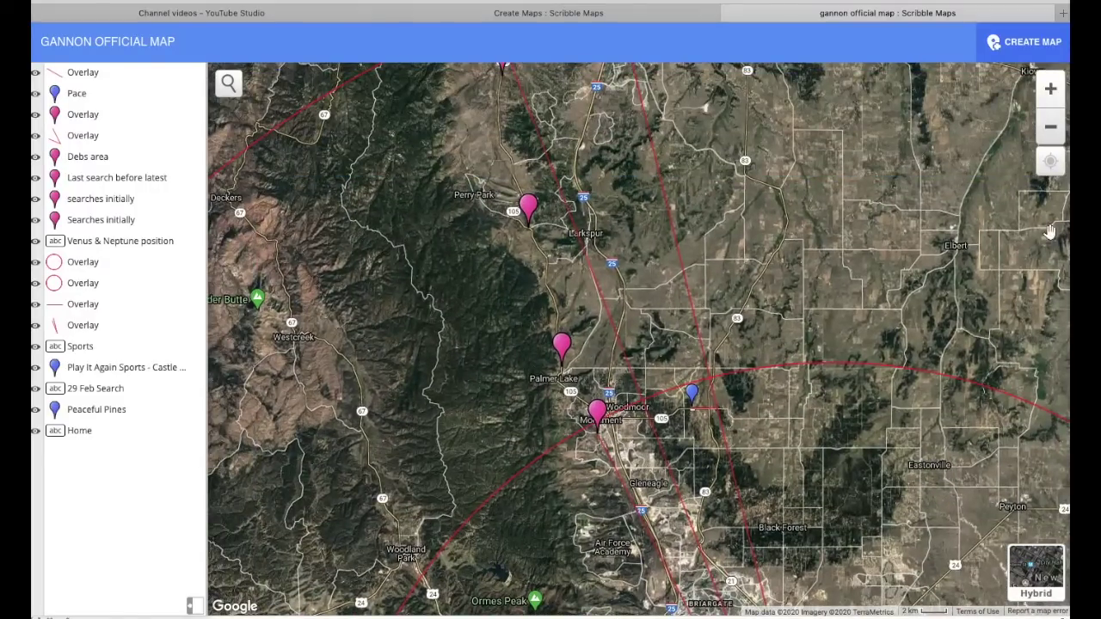
{"action": "left_click", "coordinate": [1051, 126]}
{"action": "left_click", "coordinate": [1051, 126]}
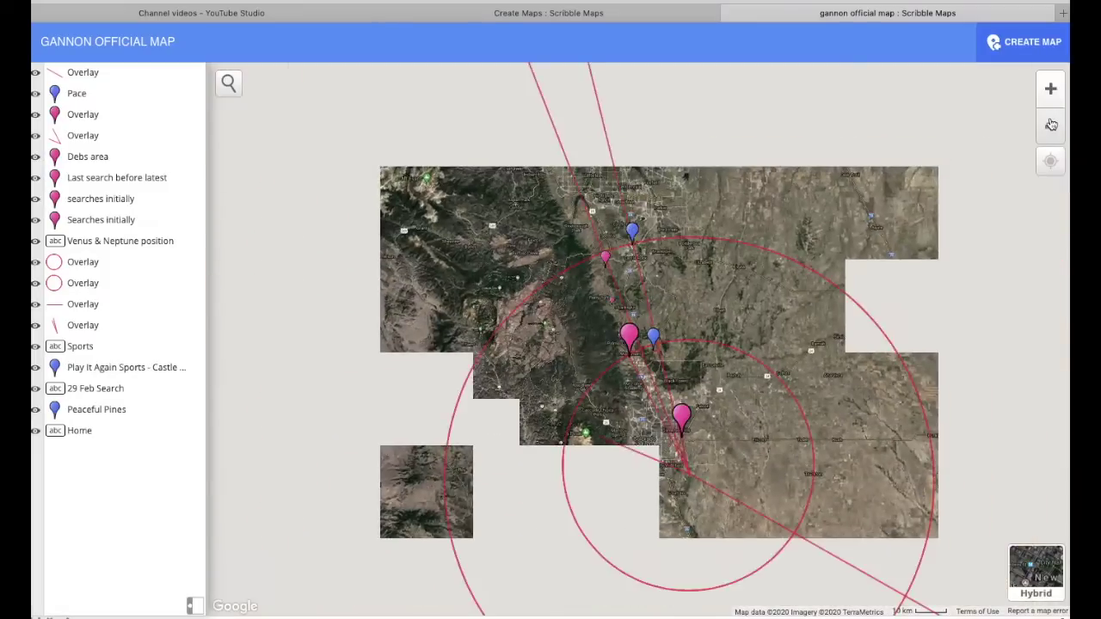
{"action": "left_click_drag", "start_coordinate": [697, 447], "coordinate": [612, 349]}
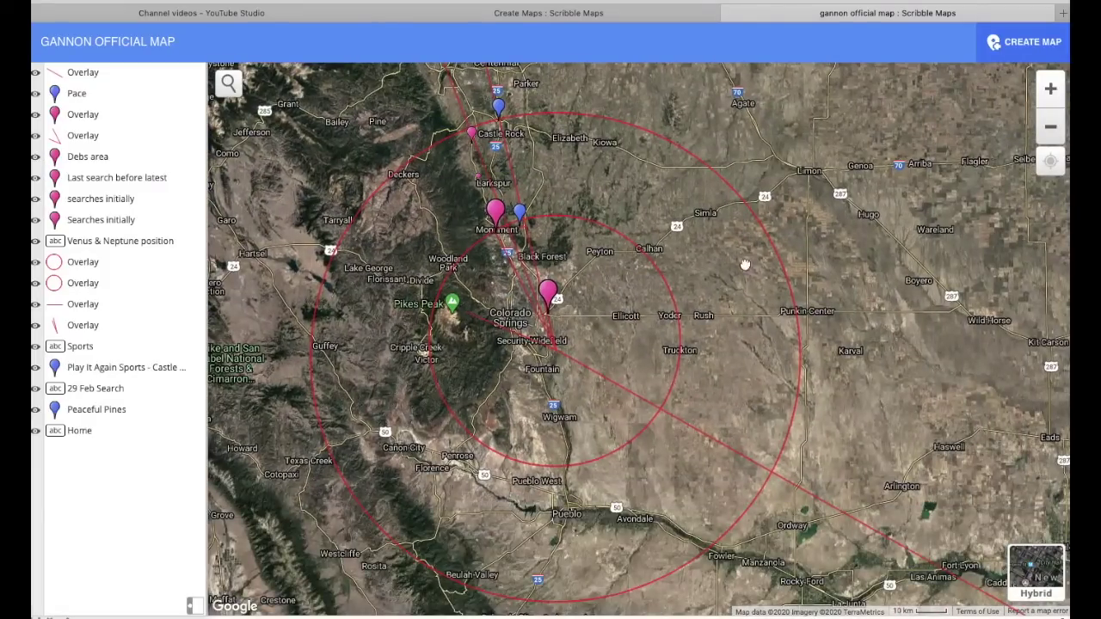
{"action": "left_click_drag", "start_coordinate": [745, 258], "coordinate": [799, 360]}
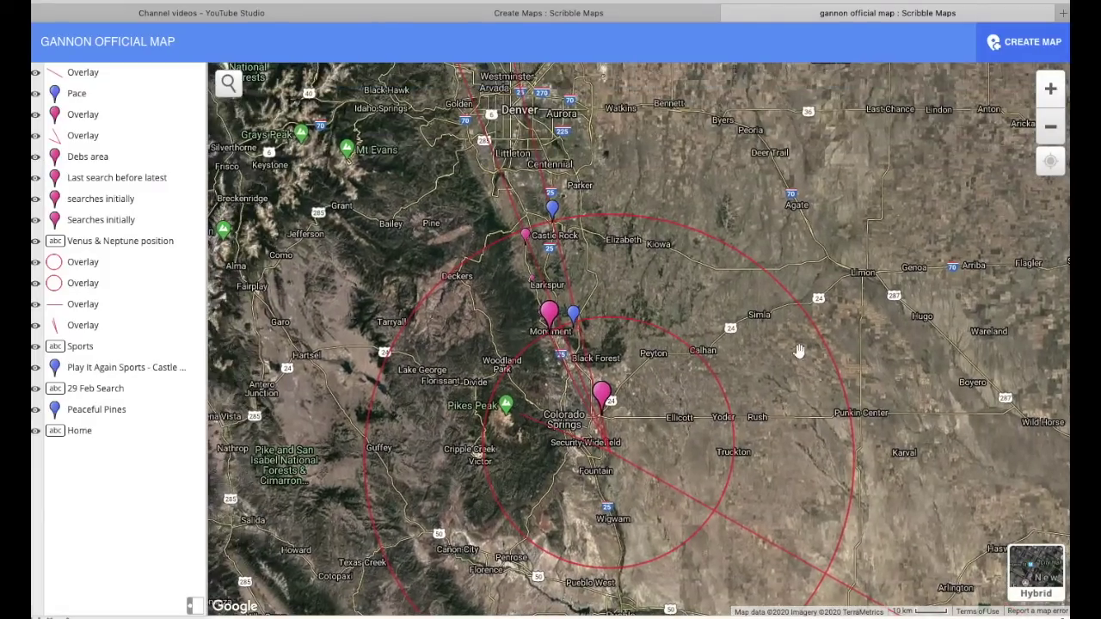
- Show details for Play It Again Sports, Peaceful Pines, Venus & Neptune and Searches initially pins
{"action": "left_click", "coordinate": [109, 368]}
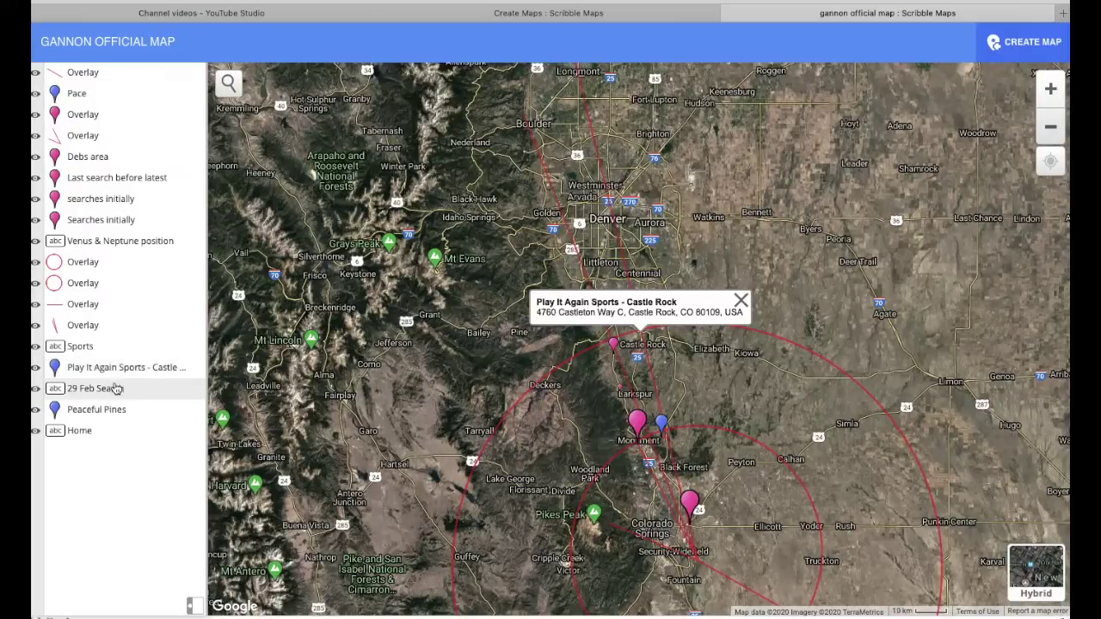
{"action": "left_click", "coordinate": [97, 410]}
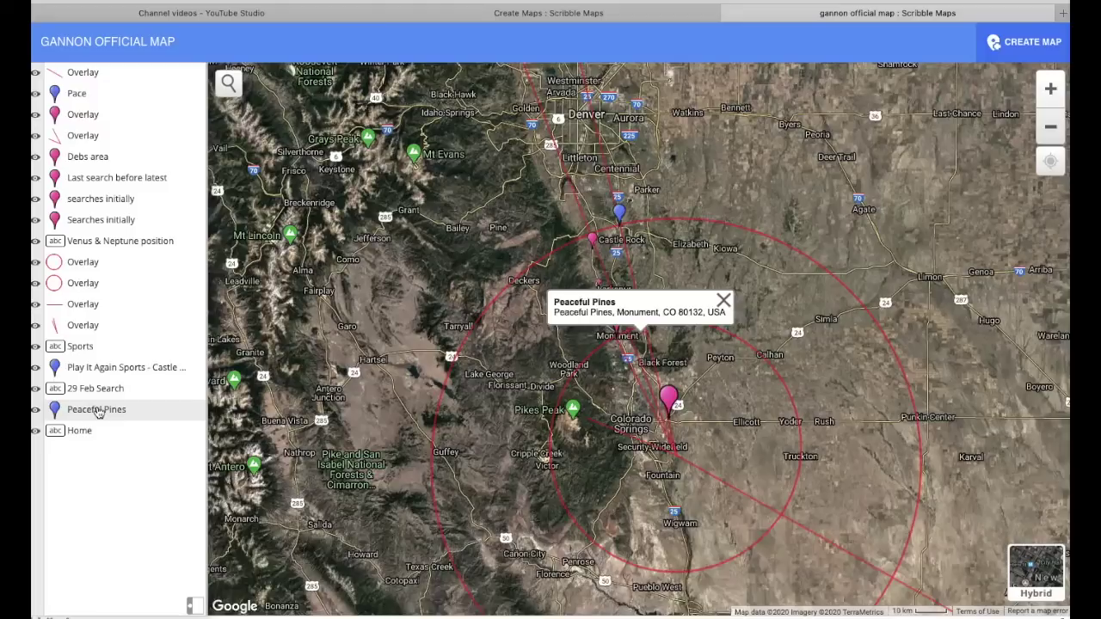
{"action": "left_click", "coordinate": [103, 242]}
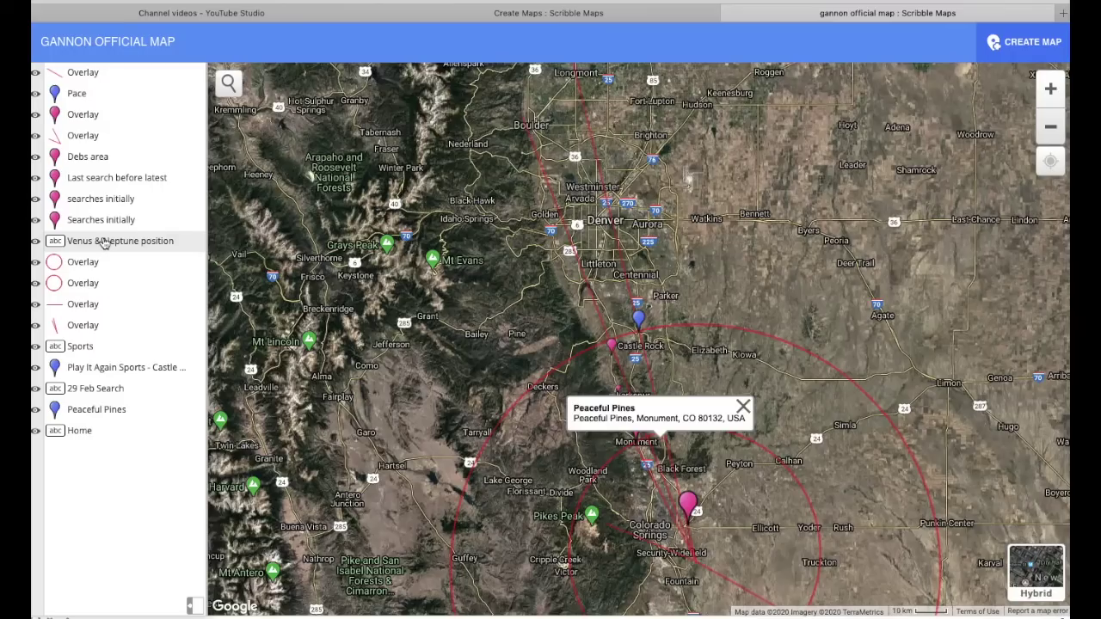
{"action": "left_click", "coordinate": [103, 221]}
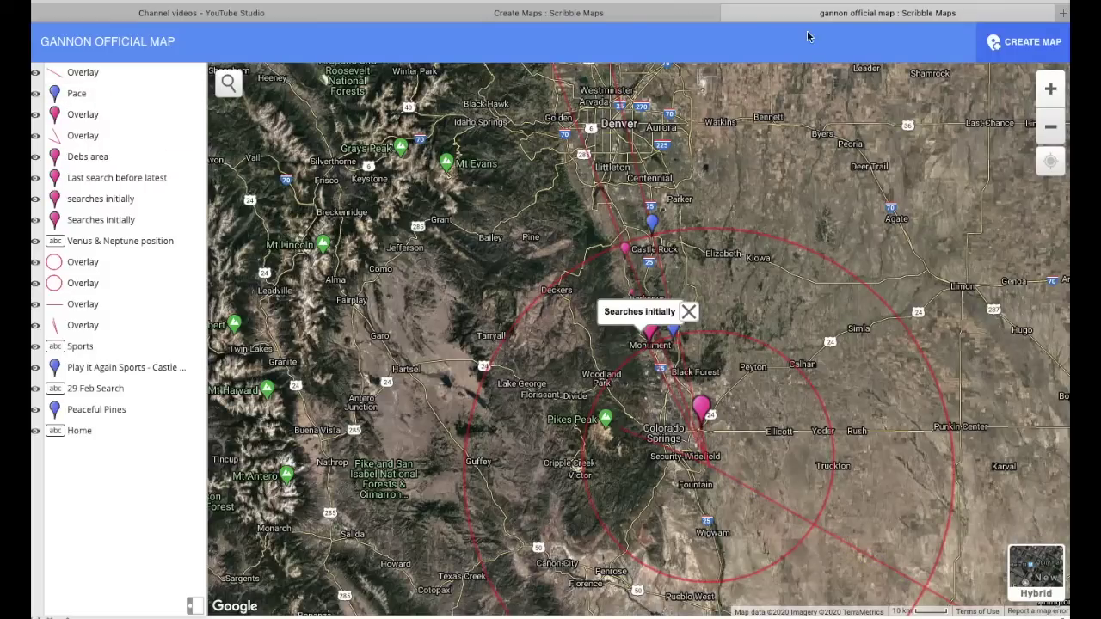
- Close the Gannon map tab, centre Colorado Springs, and briefly view the astrology chart image
{"action": "left_click", "coordinate": [732, 13]}
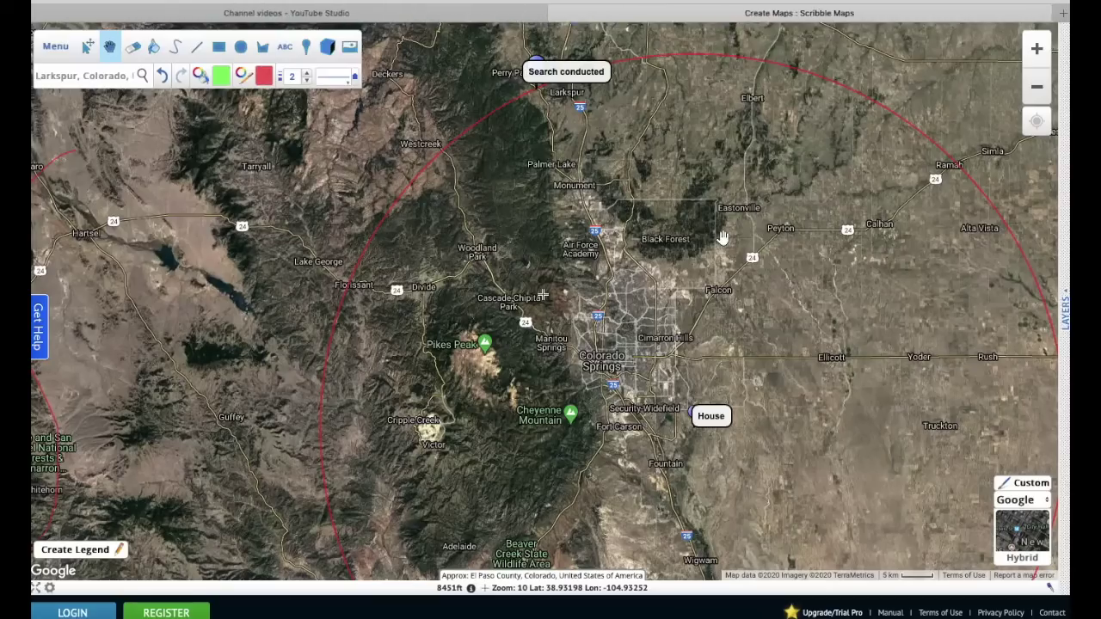
{"action": "left_click_drag", "start_coordinate": [644, 351], "coordinate": [560, 314]}
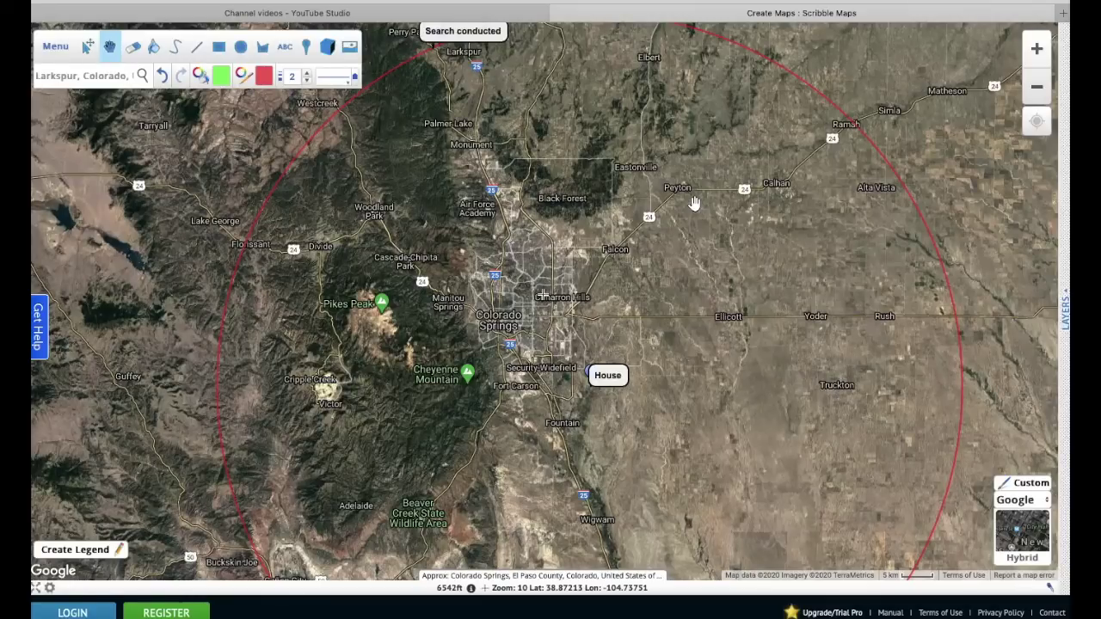
{"action": "mouse_move", "coordinate": [568, 606]}
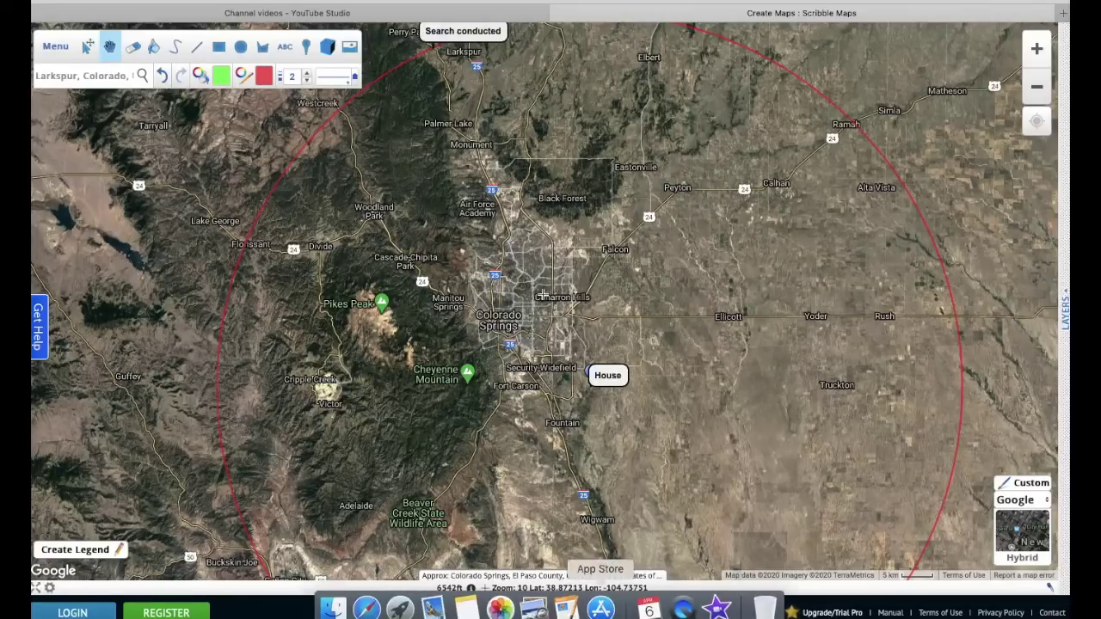
{"action": "left_click", "coordinate": [534, 609]}
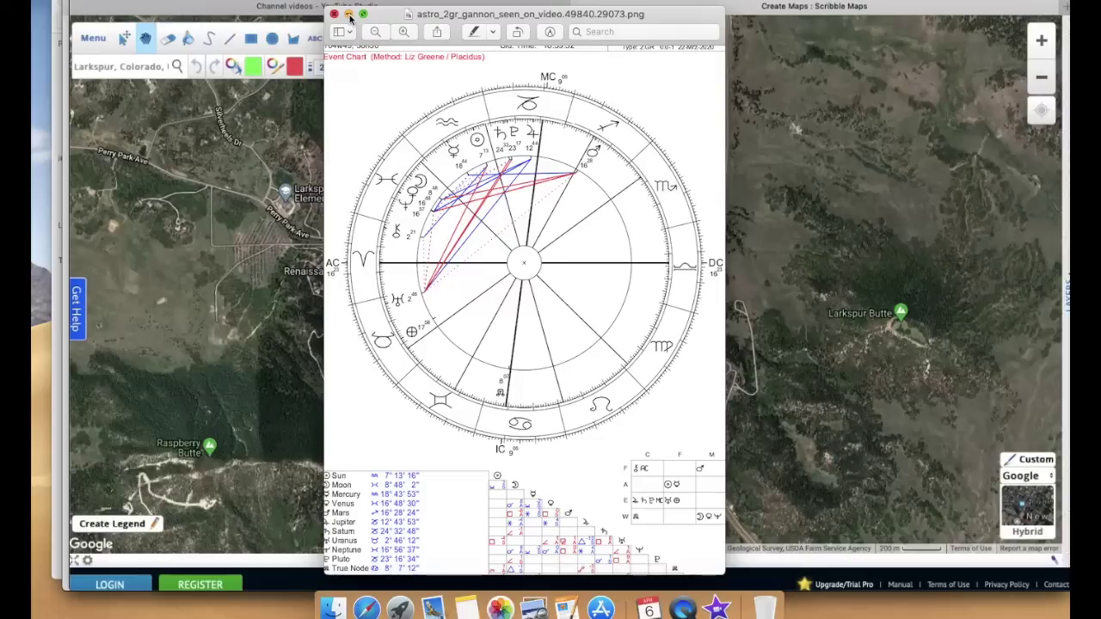
{"action": "left_click", "coordinate": [348, 15]}
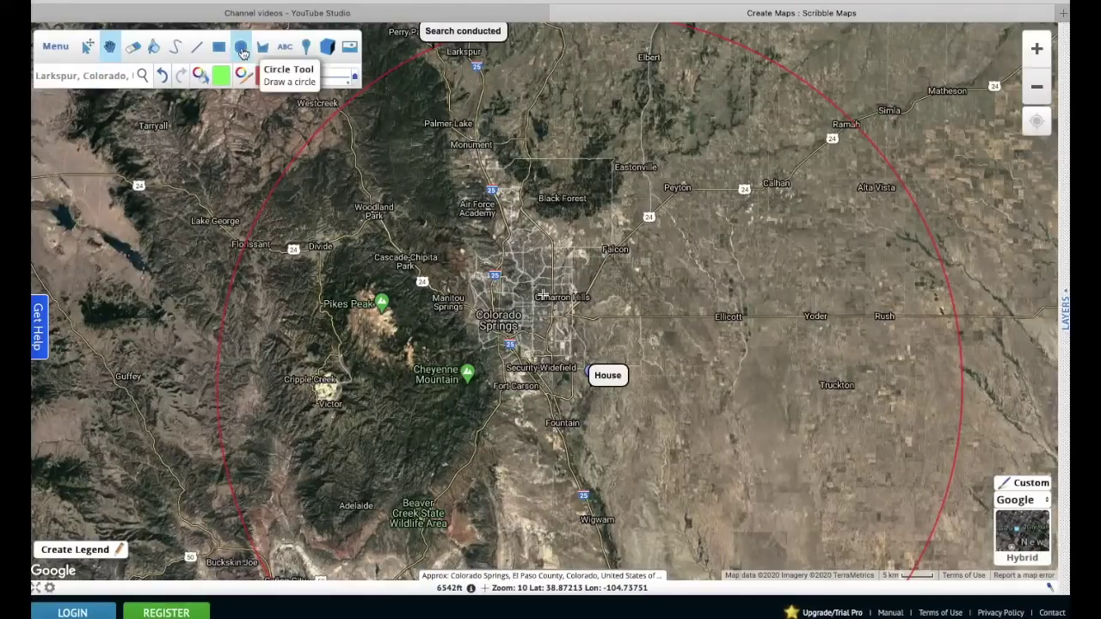
{"action": "left_click", "coordinate": [241, 47]}
- Draw a circle centred on the House marker and remove its green fill
{"action": "mouse_move", "coordinate": [596, 382]}
{"action": "left_mouse_down"}
{"action": "mouse_move", "coordinate": [865, 443]}
{"action": "mouse_move", "coordinate": [828, 466]}
{"action": "mouse_move", "coordinate": [677, 397]}
{"action": "left_mouse_up"}
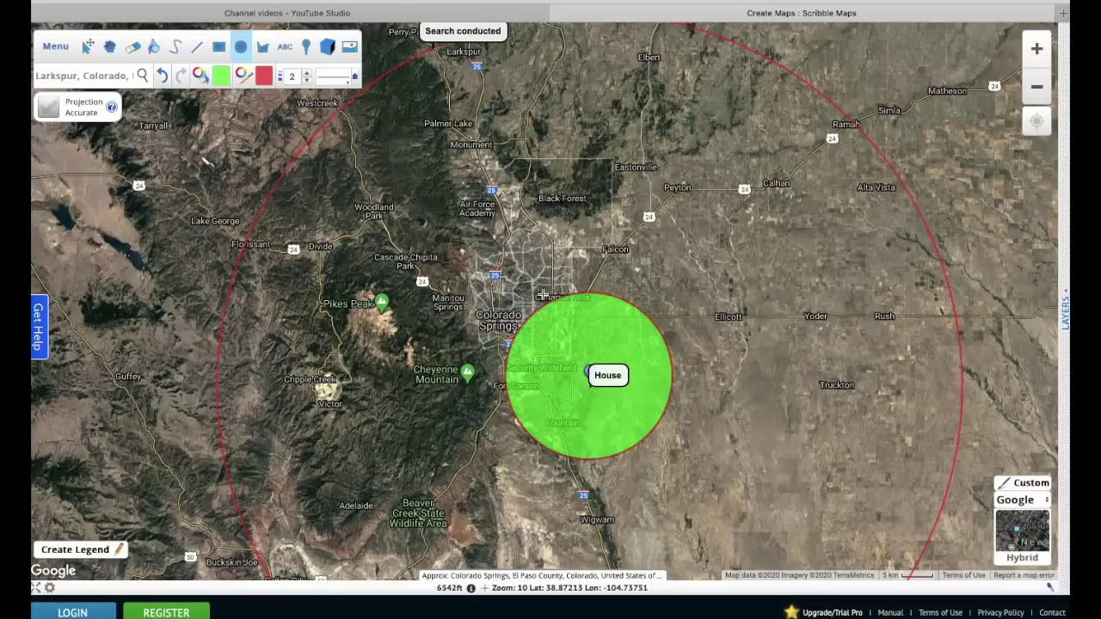
{"action": "left_click", "coordinate": [133, 47]}
{"action": "left_click", "coordinate": [579, 331]}
{"action": "left_click", "coordinate": [109, 47]}
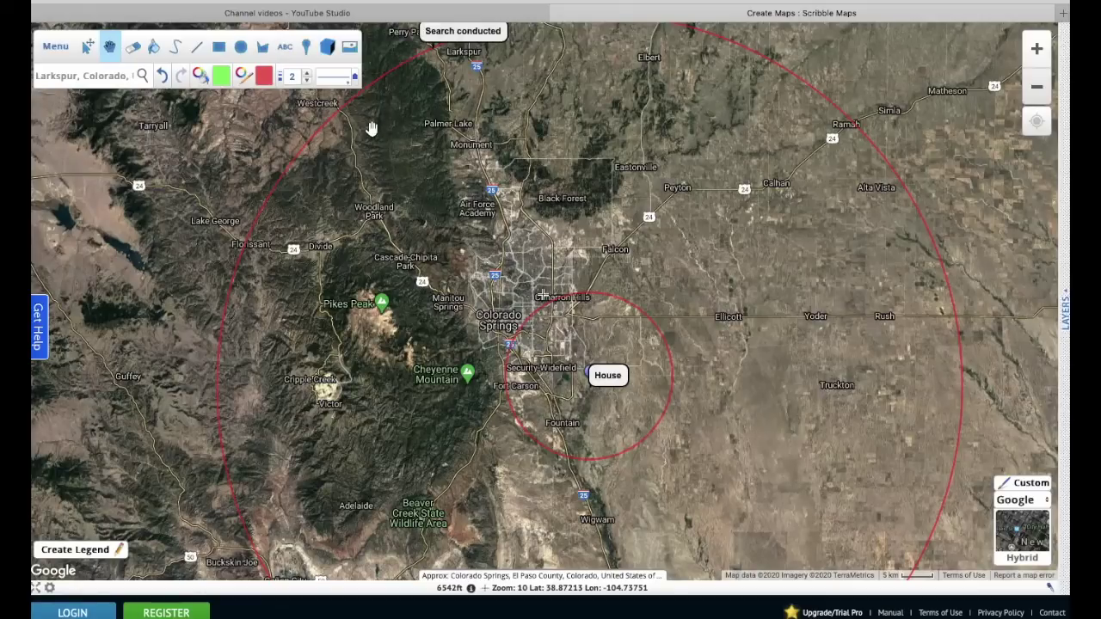
{"action": "mouse_move", "coordinate": [484, 613]}
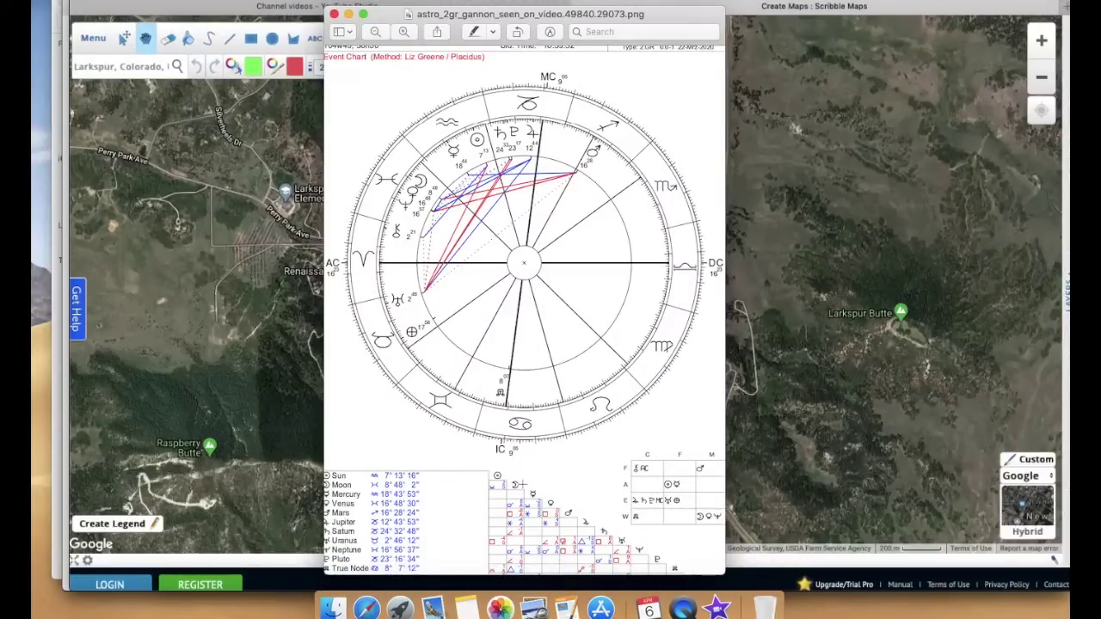
- Put the chart image away and choose the recently used pink marker icon
{"action": "left_click", "coordinate": [349, 15]}
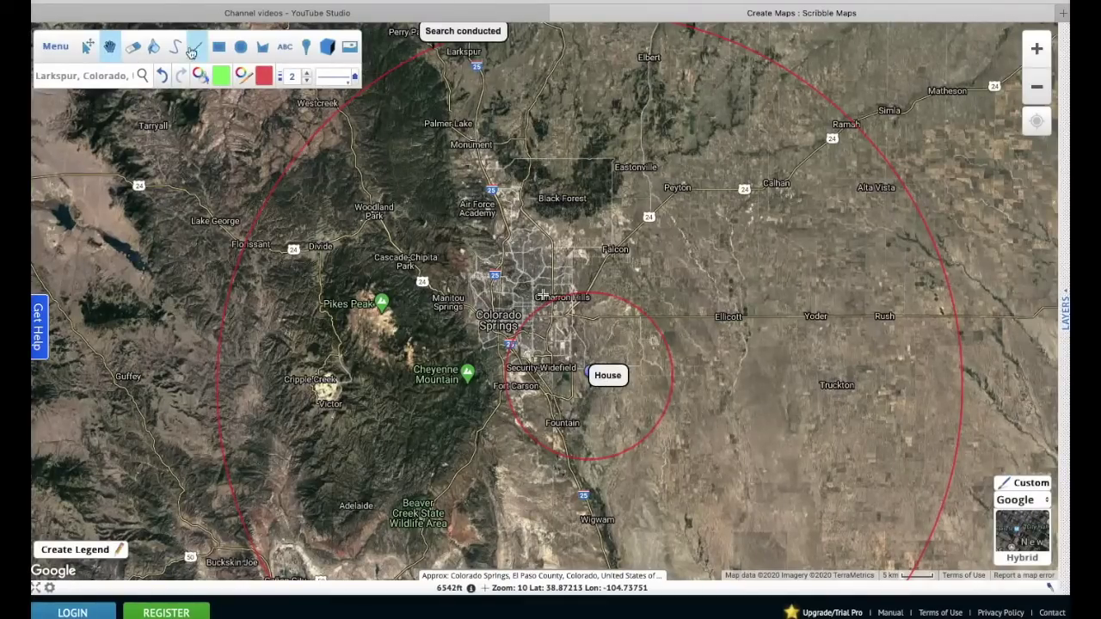
{"action": "left_click", "coordinate": [243, 50]}
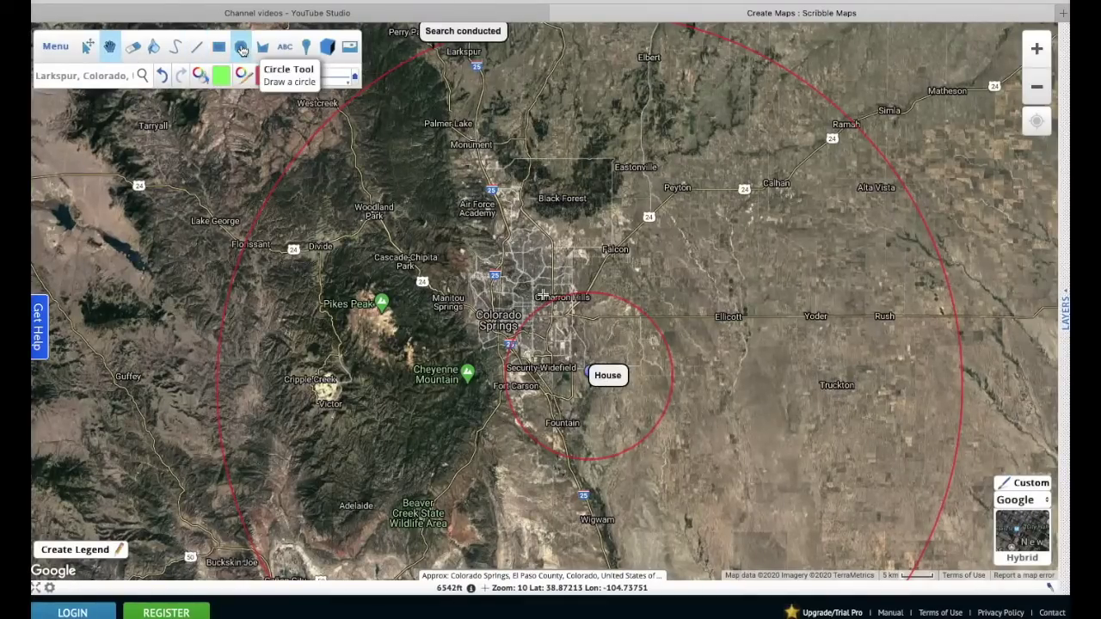
{"action": "left_click", "coordinate": [305, 49]}
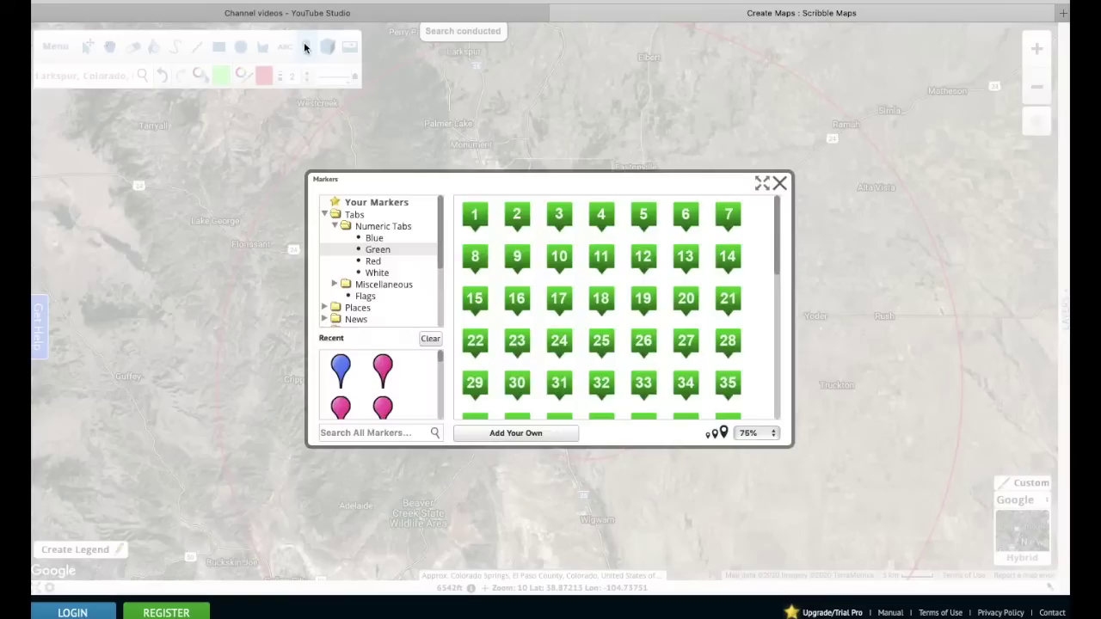
{"action": "left_click", "coordinate": [385, 367]}
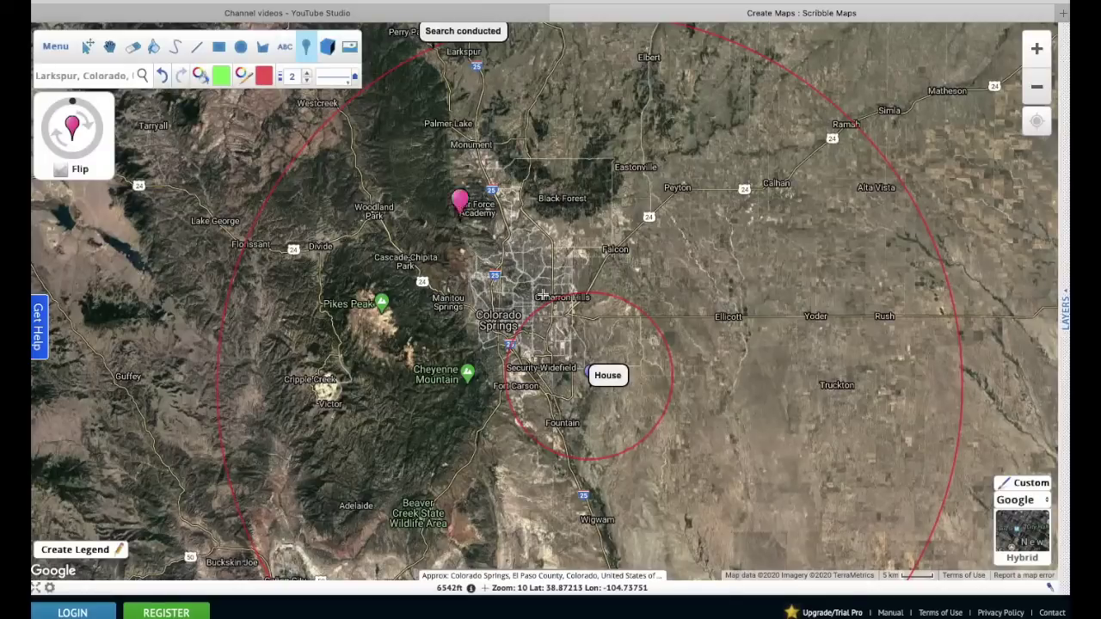
- Drop a pink marker near Black Forest, then discard it by switching back to panning
{"action": "left_click", "coordinate": [573, 188]}
{"action": "type", "text": "jeu"}
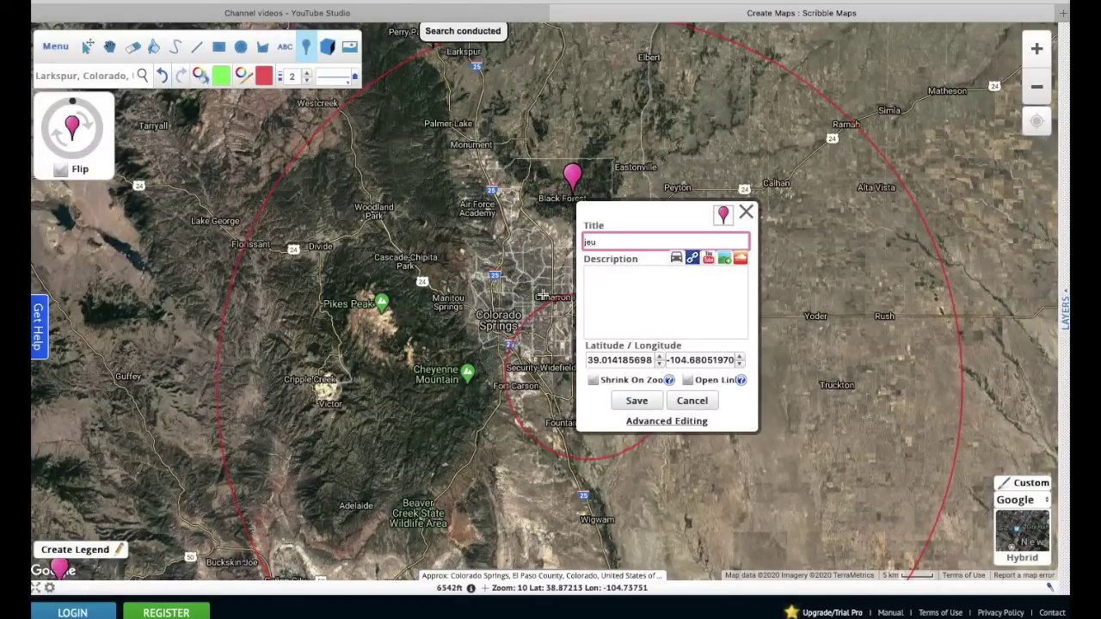
{"action": "left_click", "coordinate": [109, 47]}
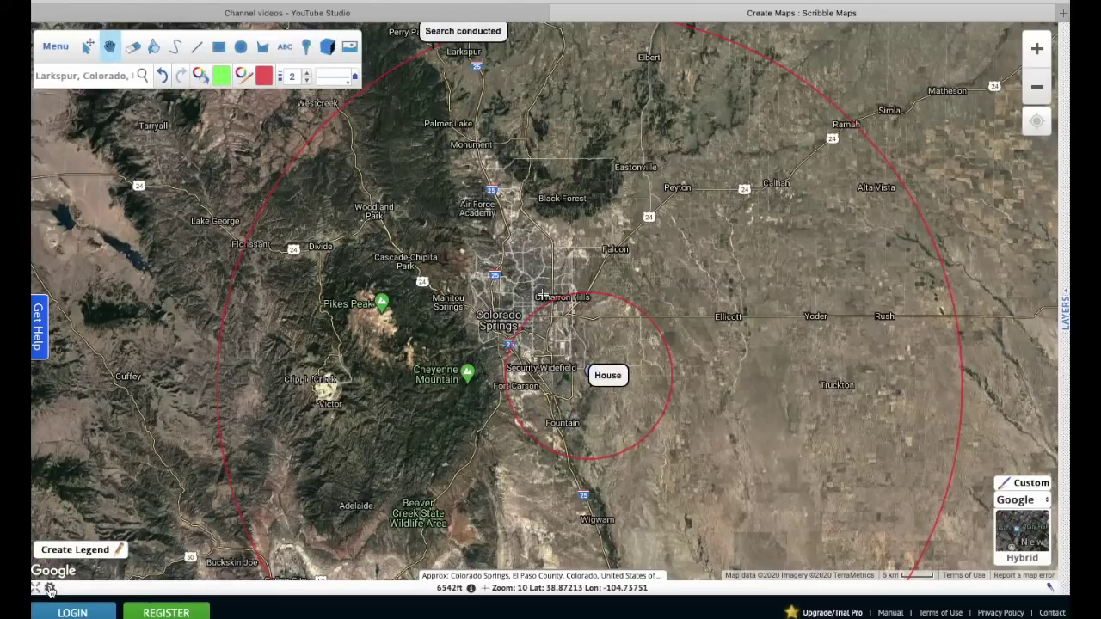
{"action": "left_click", "coordinate": [50, 590]}
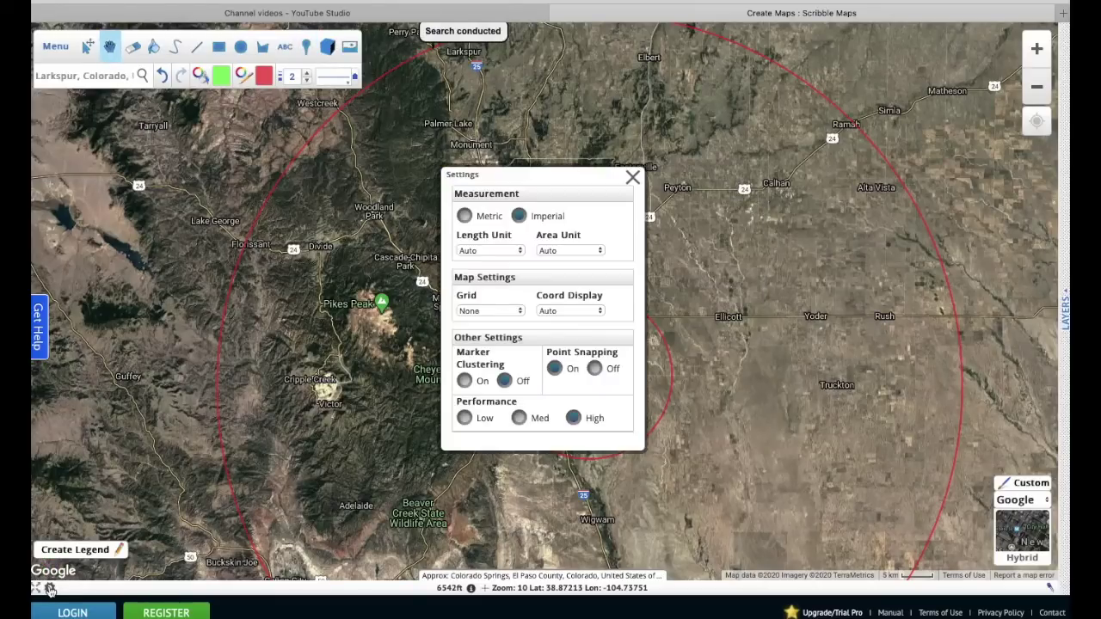
- Switch the map's measurements to metric units
{"action": "left_click", "coordinate": [465, 217]}
{"action": "left_click", "coordinate": [632, 179]}
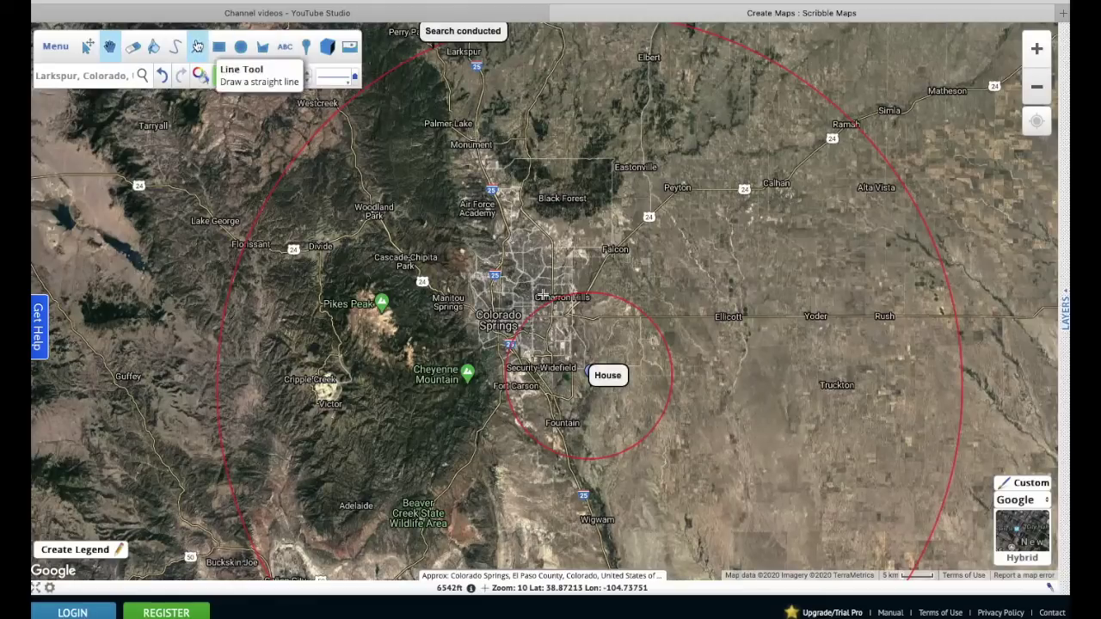
{"action": "left_click", "coordinate": [197, 46]}
- Draw a line from Air Force Academy to Falcon, then start one heading north from House
{"action": "left_click", "coordinate": [504, 203]}
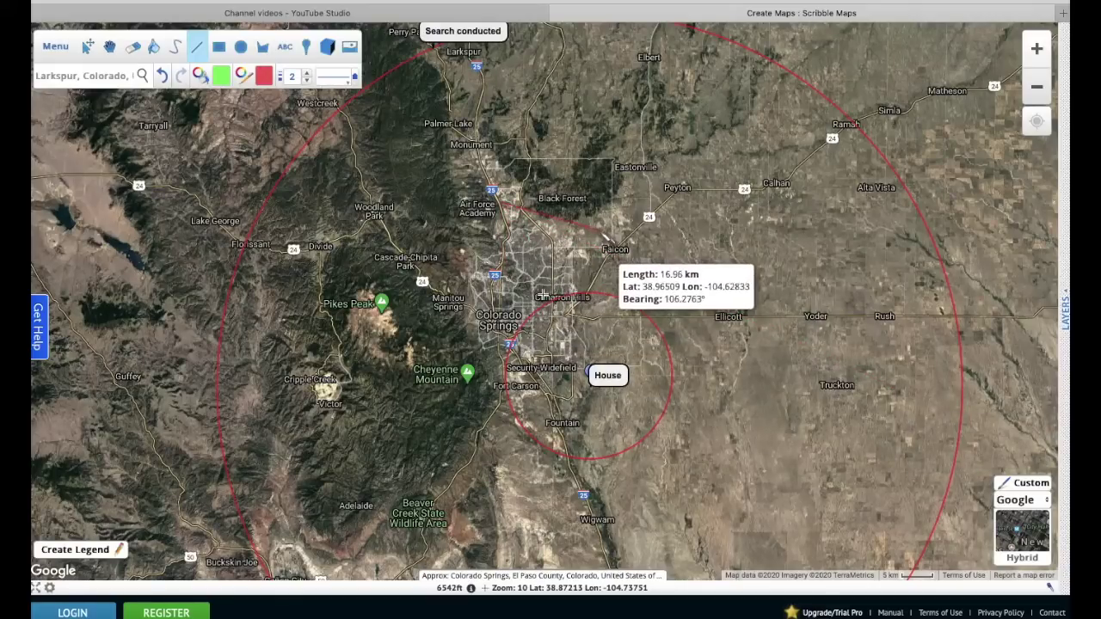
{"action": "double_click", "coordinate": [614, 270]}
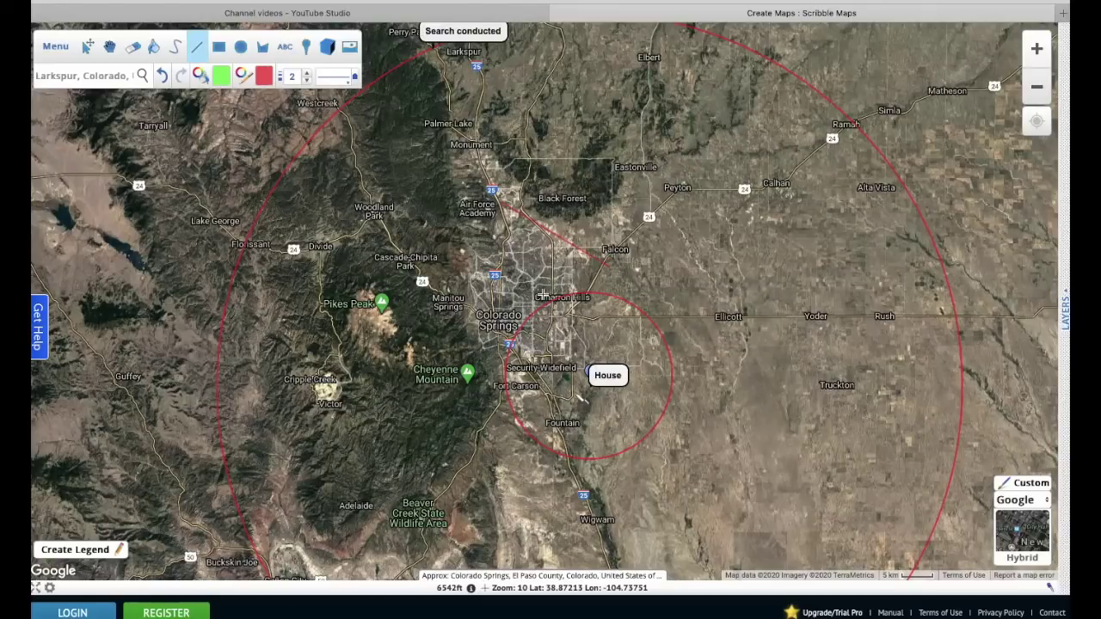
{"action": "left_click", "coordinate": [579, 397]}
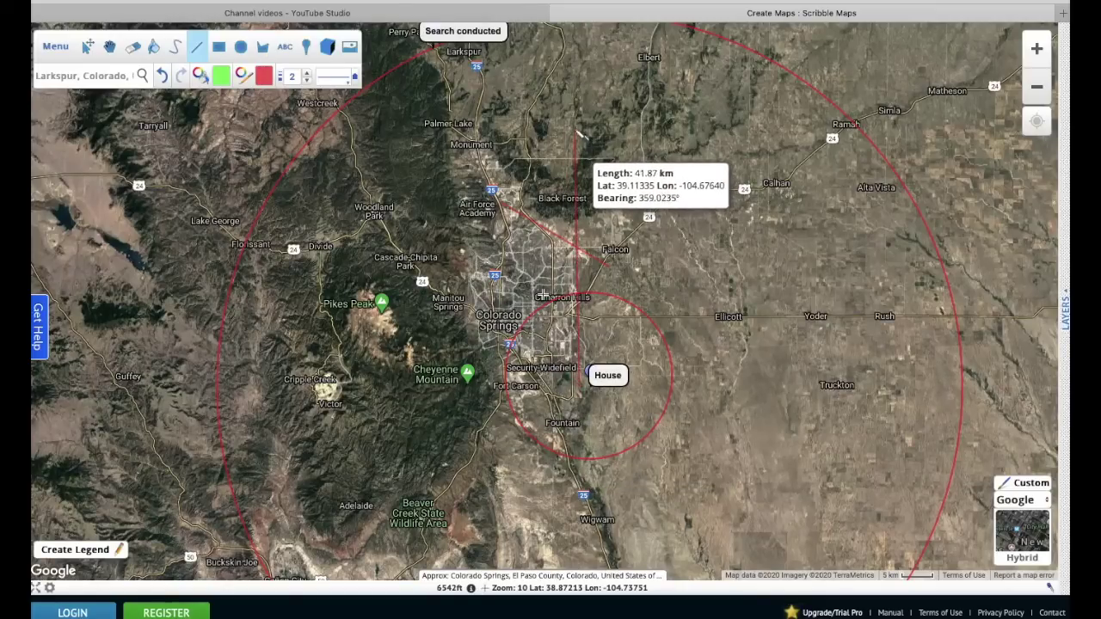
{"action": "double_click", "coordinate": [575, 129]}
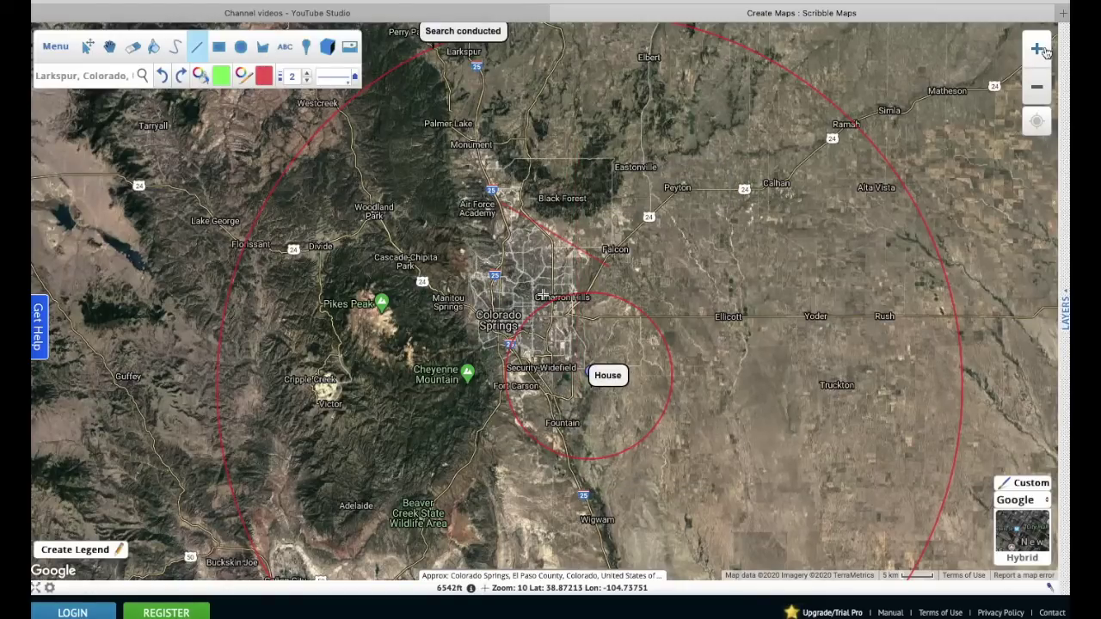
{"action": "left_click", "coordinate": [1037, 50]}
{"action": "left_click", "coordinate": [1038, 50]}
{"action": "left_click", "coordinate": [1038, 50]}
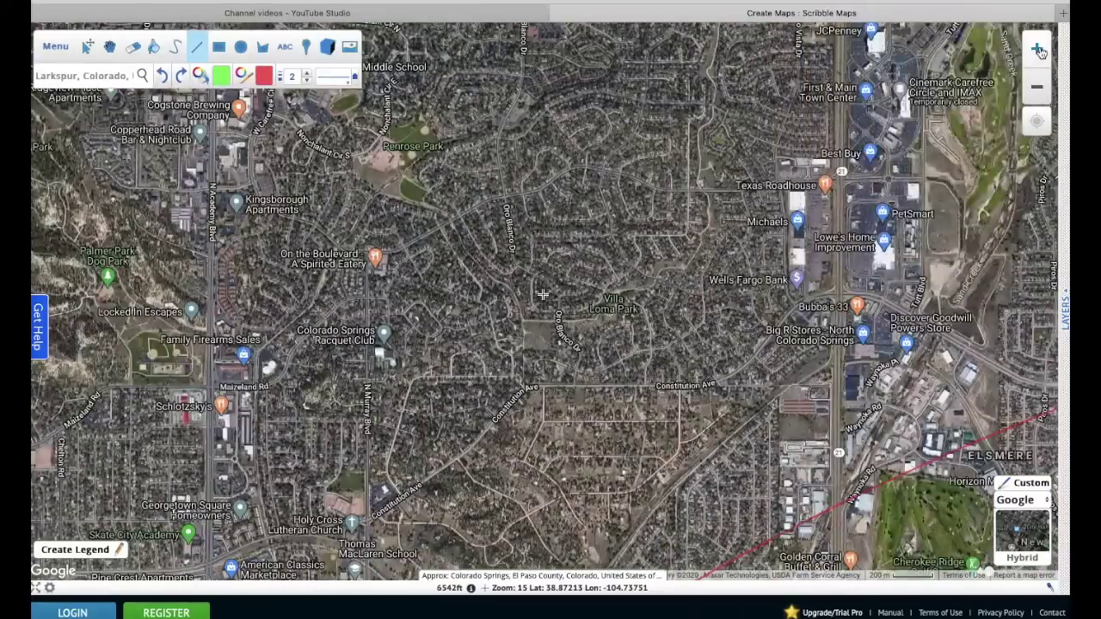
{"action": "left_click", "coordinate": [1037, 50]}
{"action": "left_click", "coordinate": [1038, 50]}
{"action": "left_click", "coordinate": [1037, 50]}
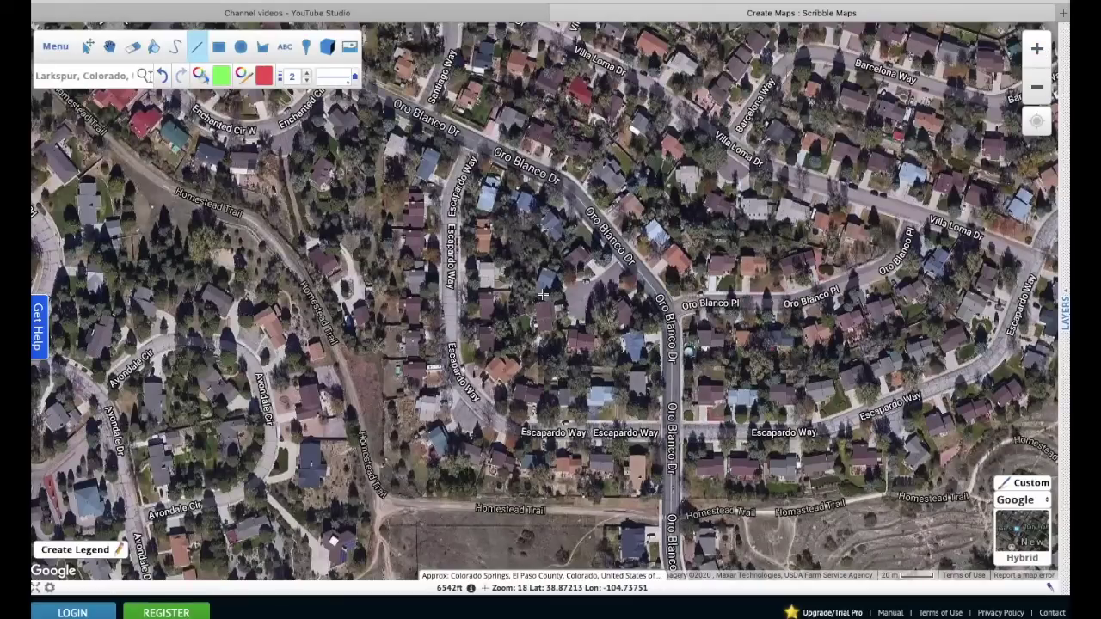
{"action": "left_click", "coordinate": [109, 49]}
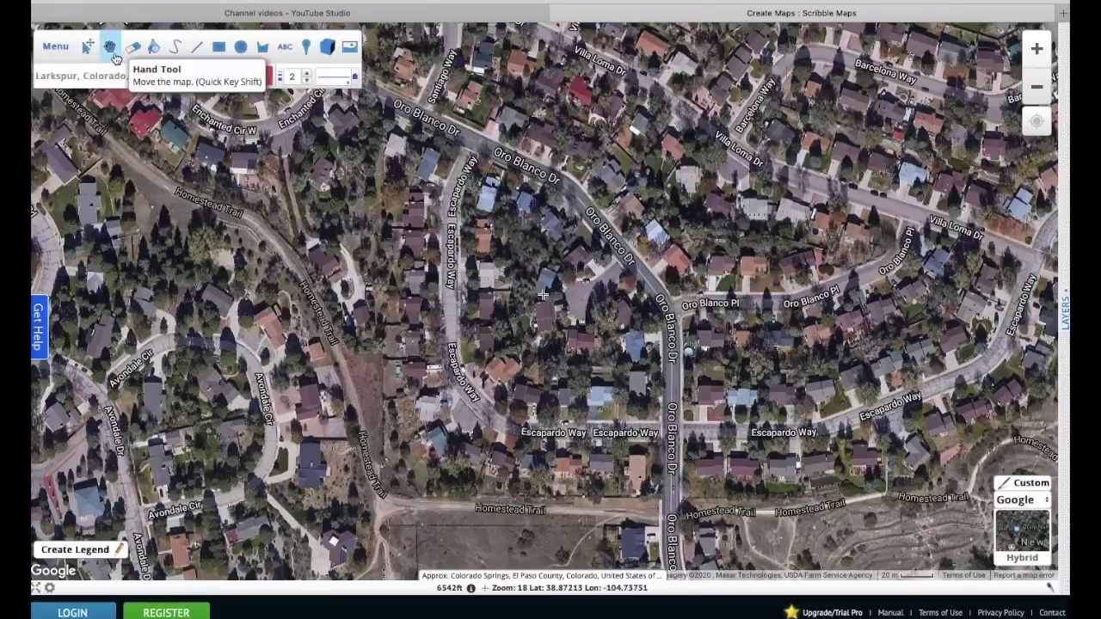
{"action": "left_click_drag", "start_coordinate": [737, 368], "coordinate": [552, 422]}
{"action": "left_click_drag", "start_coordinate": [571, 215], "coordinate": [458, 525]}
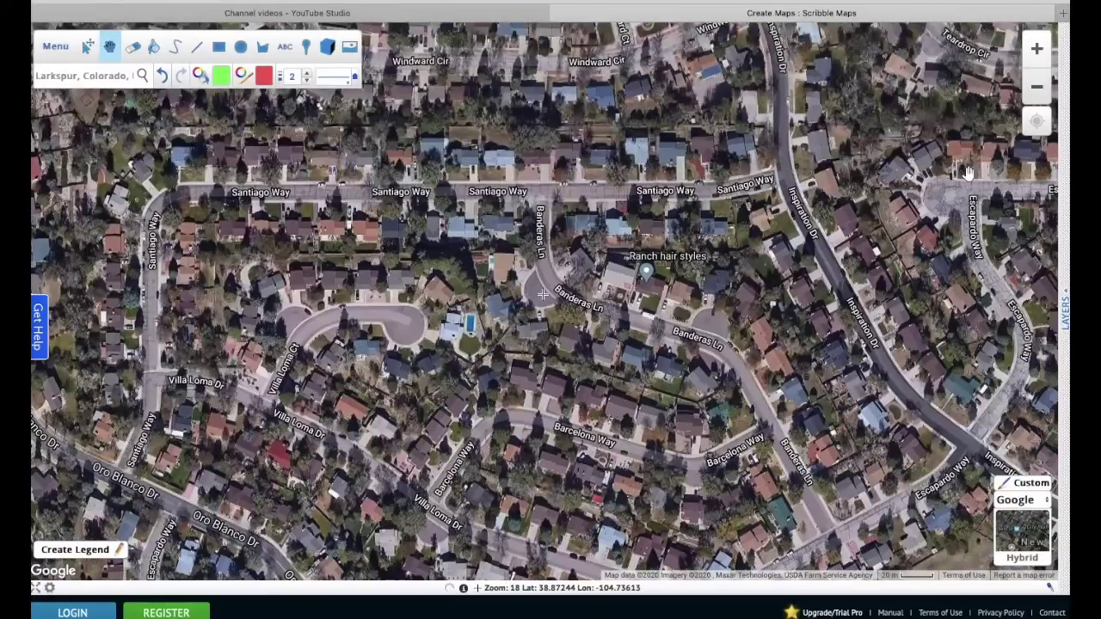
{"action": "left_click", "coordinate": [1037, 50]}
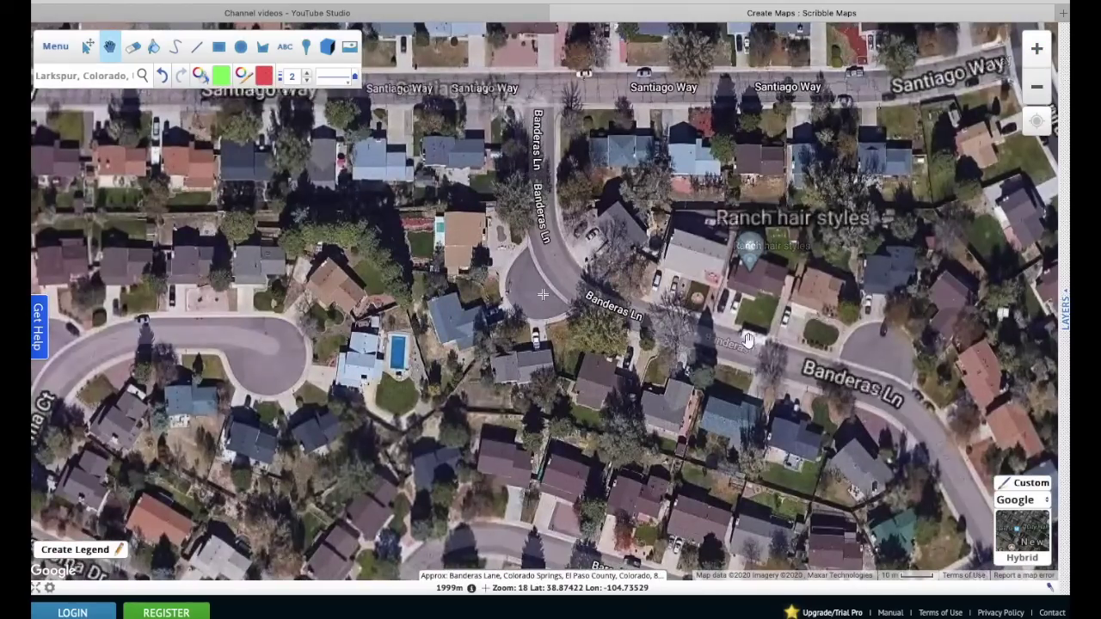
{"action": "left_click_drag", "start_coordinate": [815, 303], "coordinate": [643, 537]}
{"action": "left_click_drag", "start_coordinate": [584, 138], "coordinate": [894, 210]}
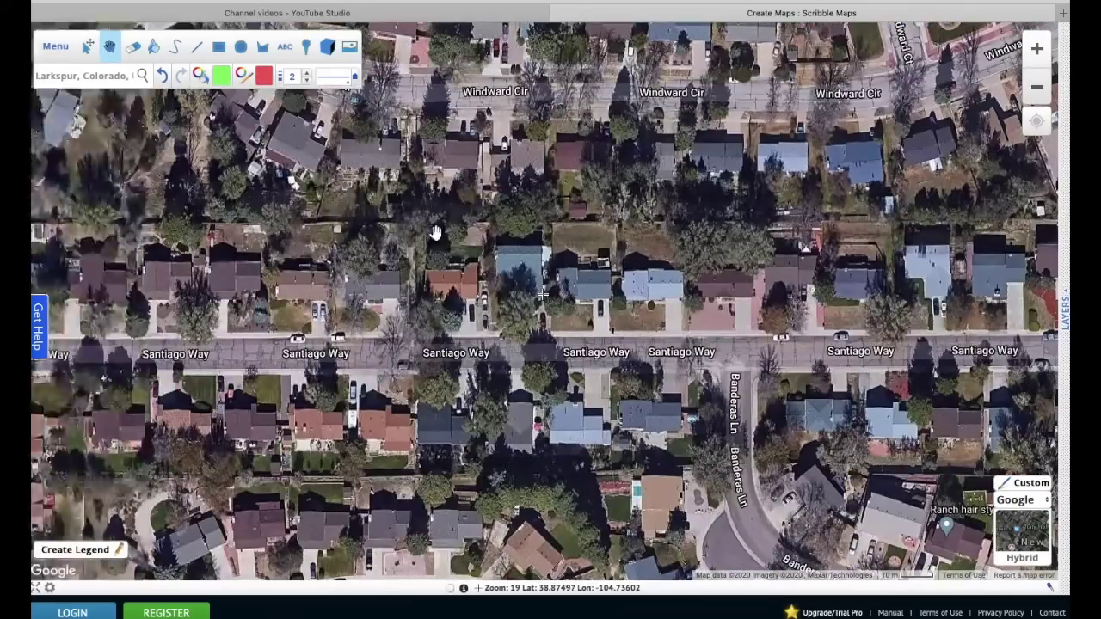
{"action": "left_click_drag", "start_coordinate": [437, 233], "coordinate": [686, 147]}
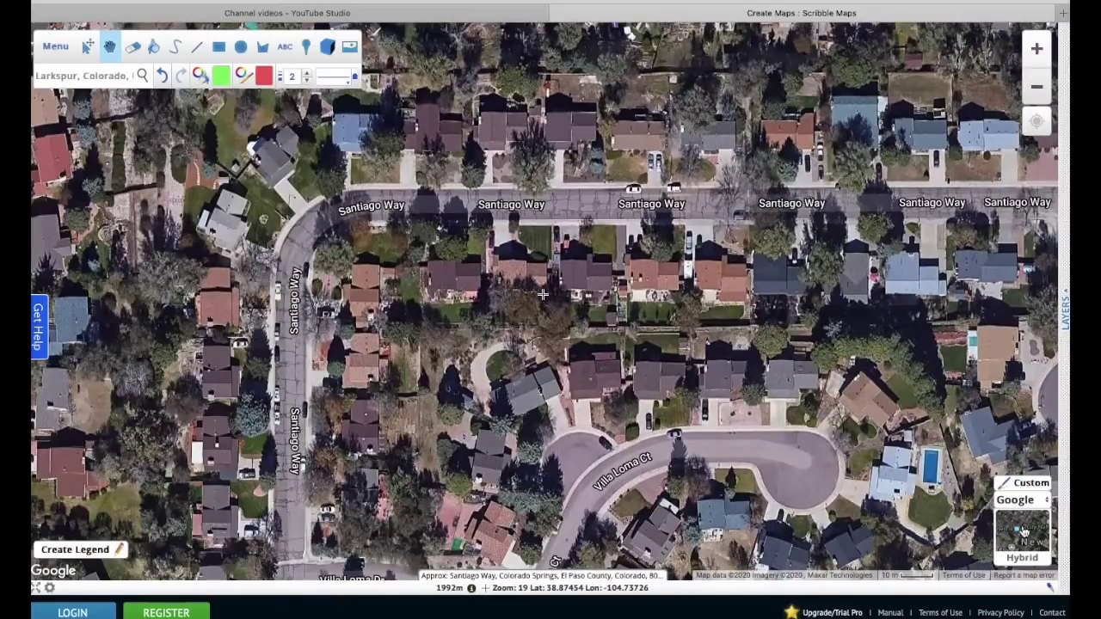
{"action": "mouse_move", "coordinate": [1024, 532]}
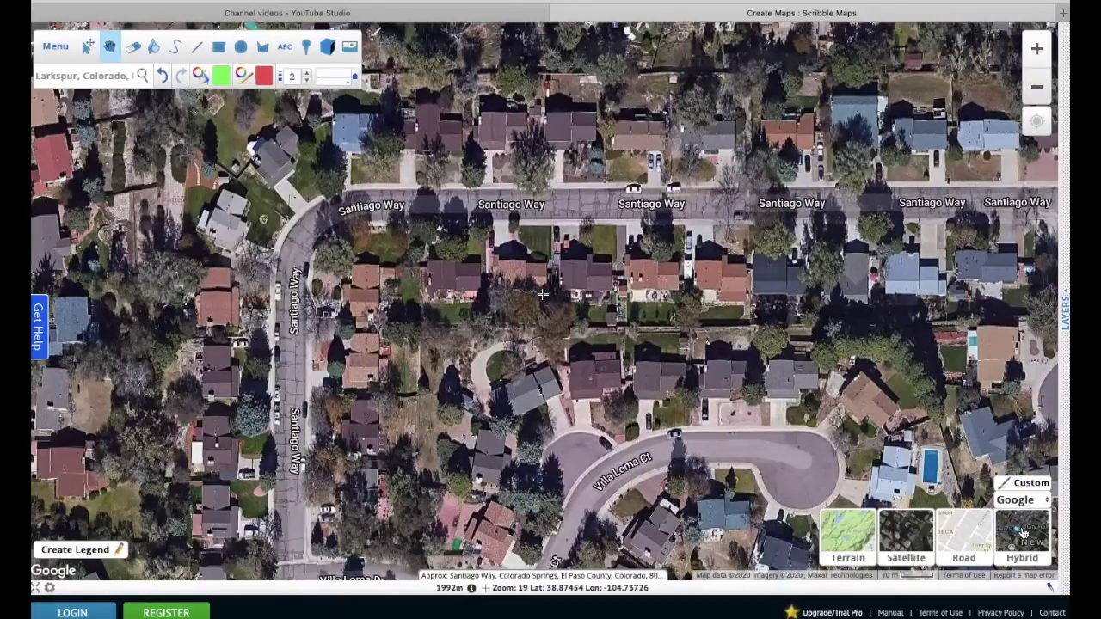
{"action": "left_click", "coordinate": [912, 537]}
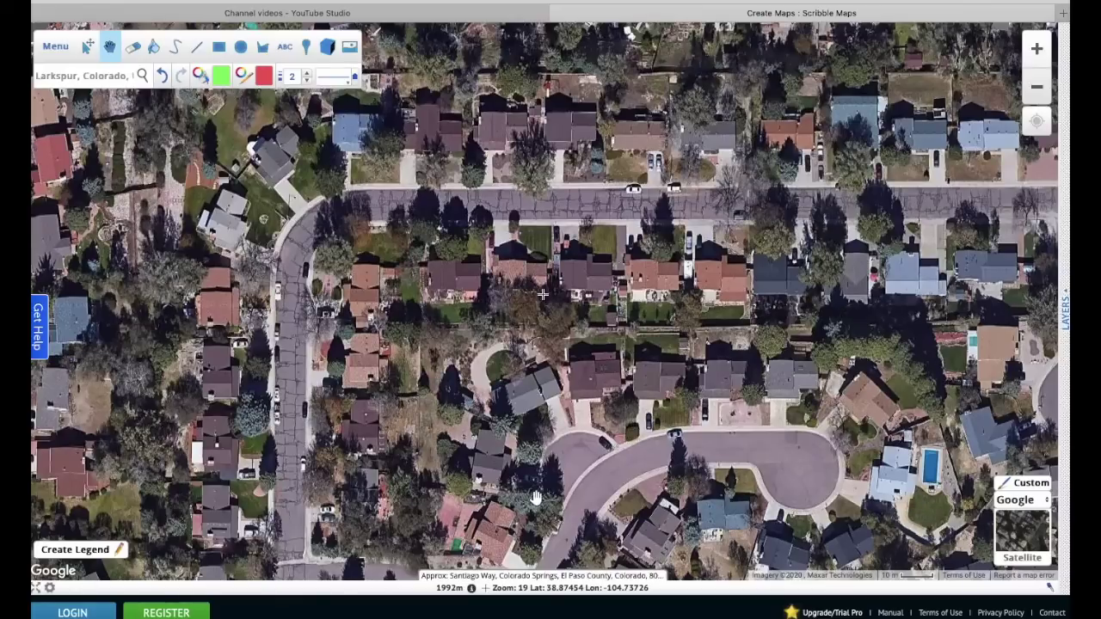
{"action": "mouse_move", "coordinate": [1030, 531]}
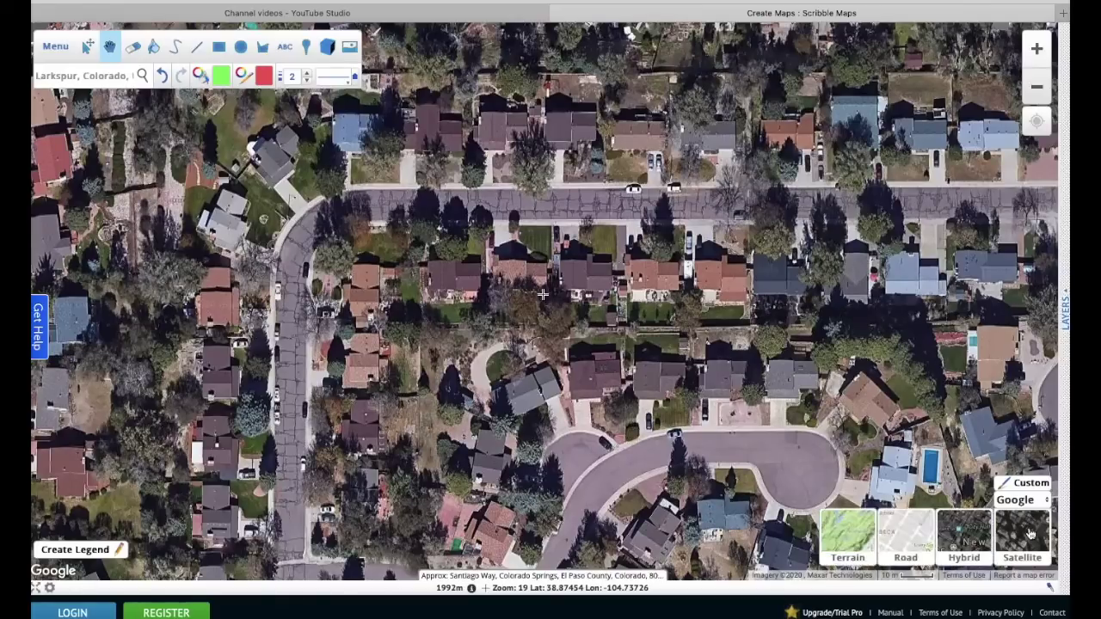
{"action": "left_click", "coordinate": [975, 539]}
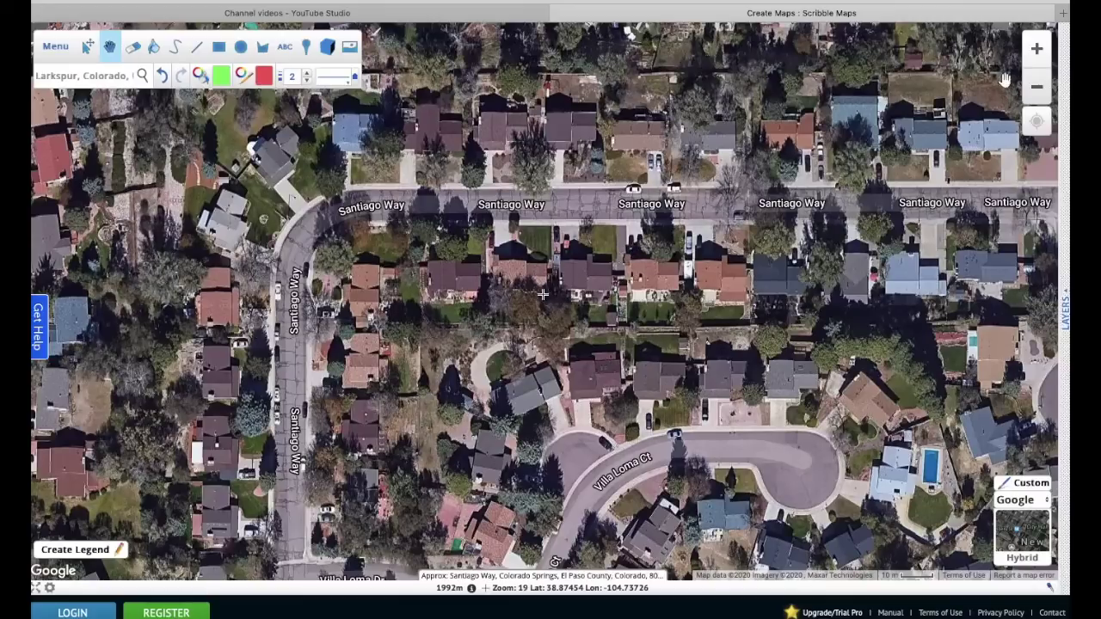
{"action": "left_click", "coordinate": [1048, 86]}
{"action": "left_click", "coordinate": [1043, 86]}
{"action": "left_click", "coordinate": [1040, 86]}
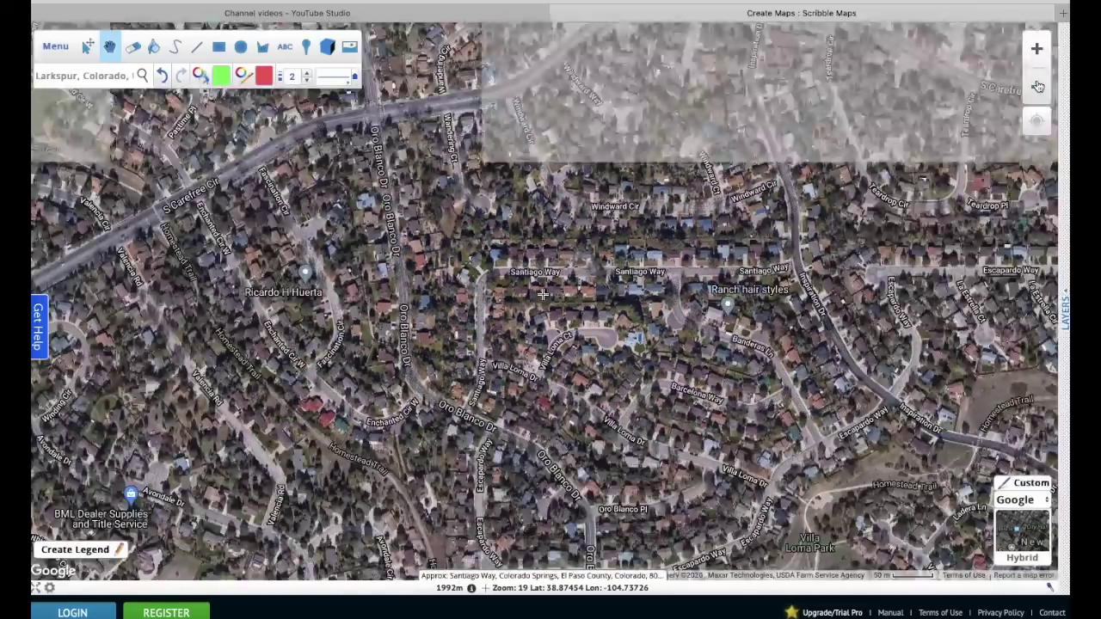
{"action": "left_click", "coordinate": [1039, 86]}
{"action": "left_click", "coordinate": [1039, 85]}
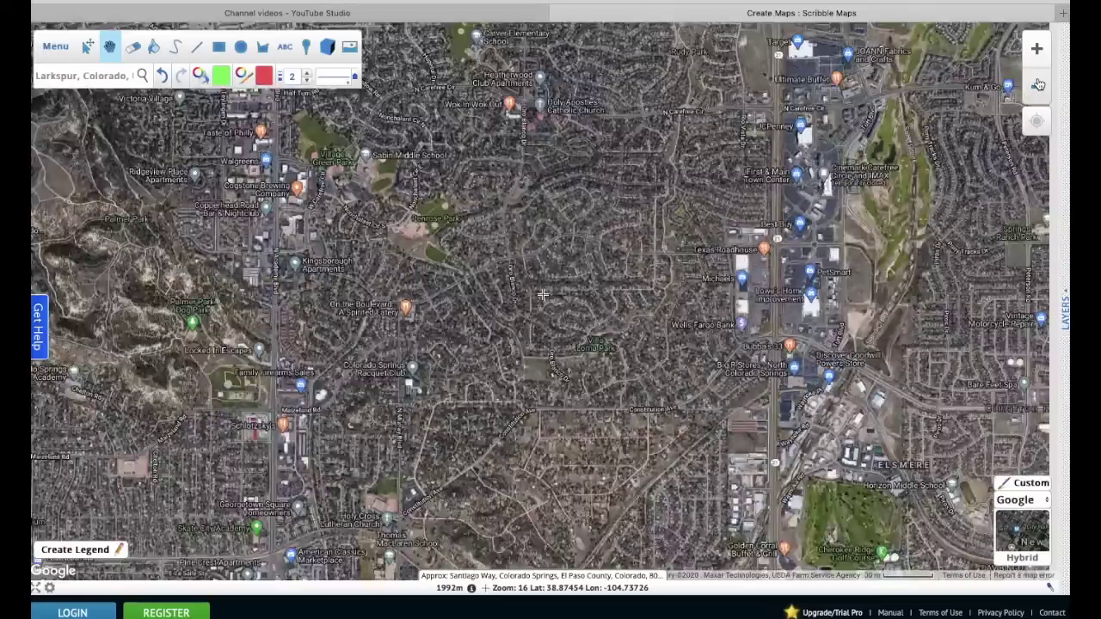
{"action": "left_click", "coordinate": [1039, 85]}
{"action": "left_click", "coordinate": [1038, 85]}
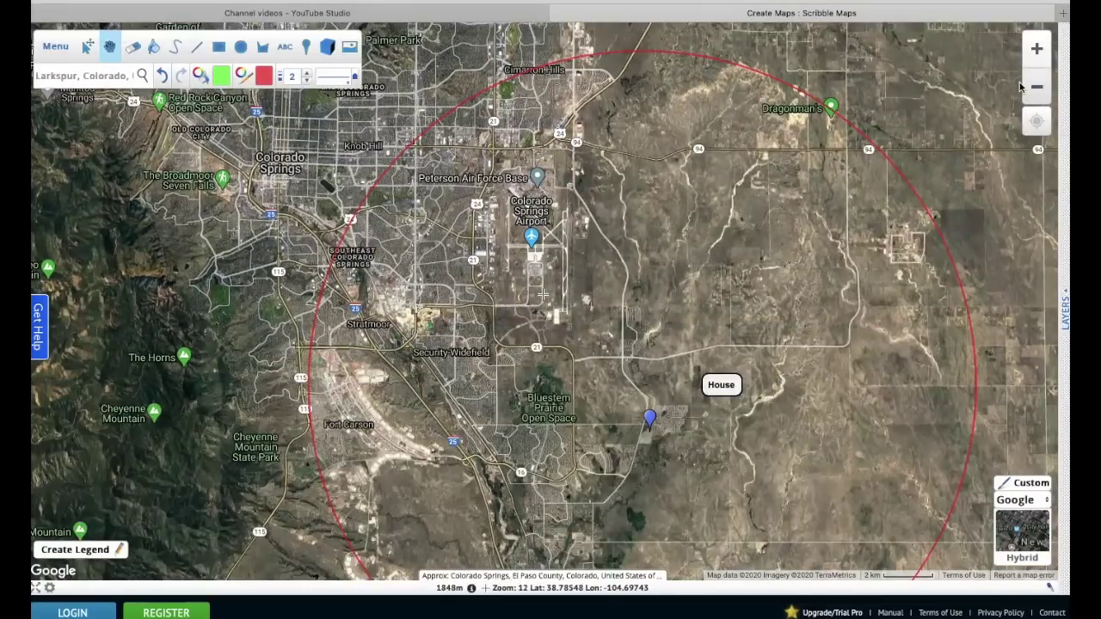
{"action": "left_click_drag", "start_coordinate": [842, 135], "coordinate": [843, 285]}
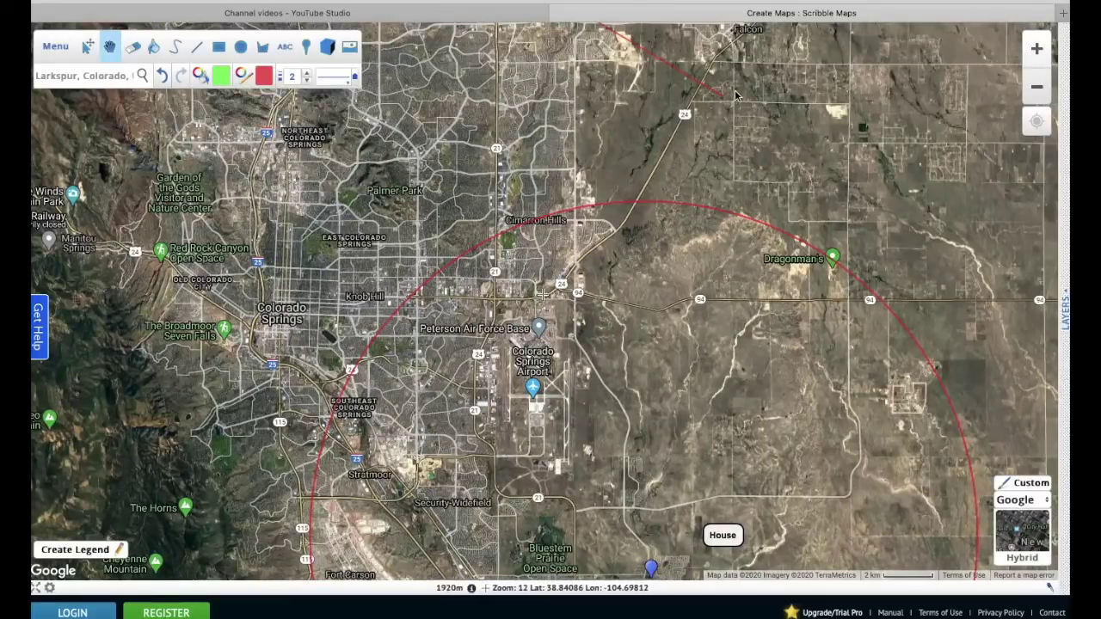
- Zoom out until both red circles and the House and Search conducted labels show
{"action": "left_click", "coordinate": [1036, 86]}
{"action": "left_click", "coordinate": [1037, 86]}
{"action": "left_click", "coordinate": [1037, 86]}
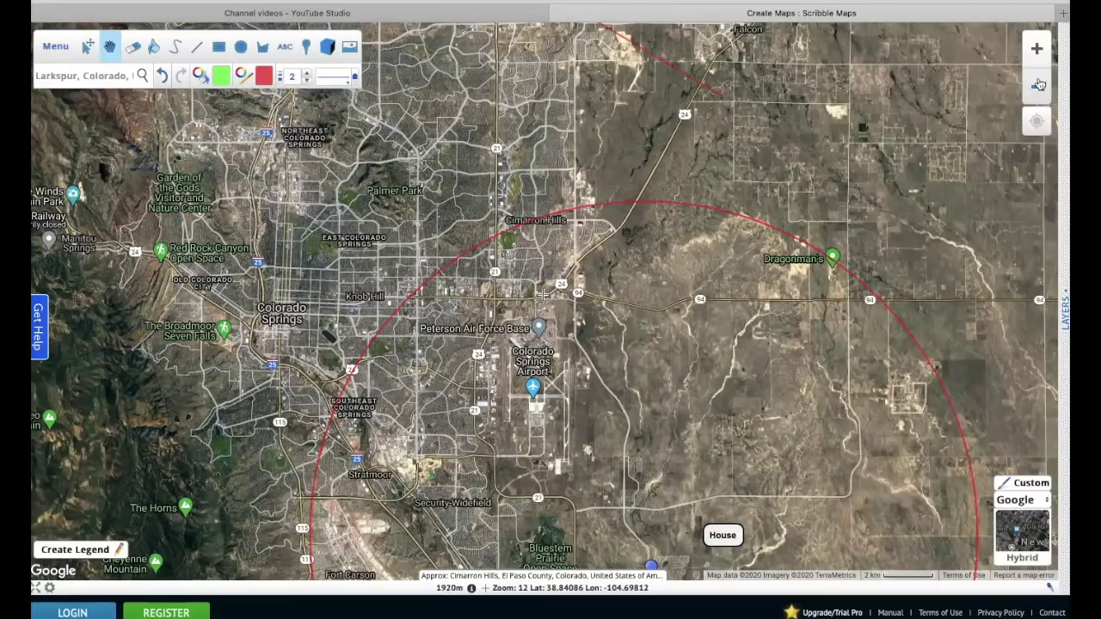